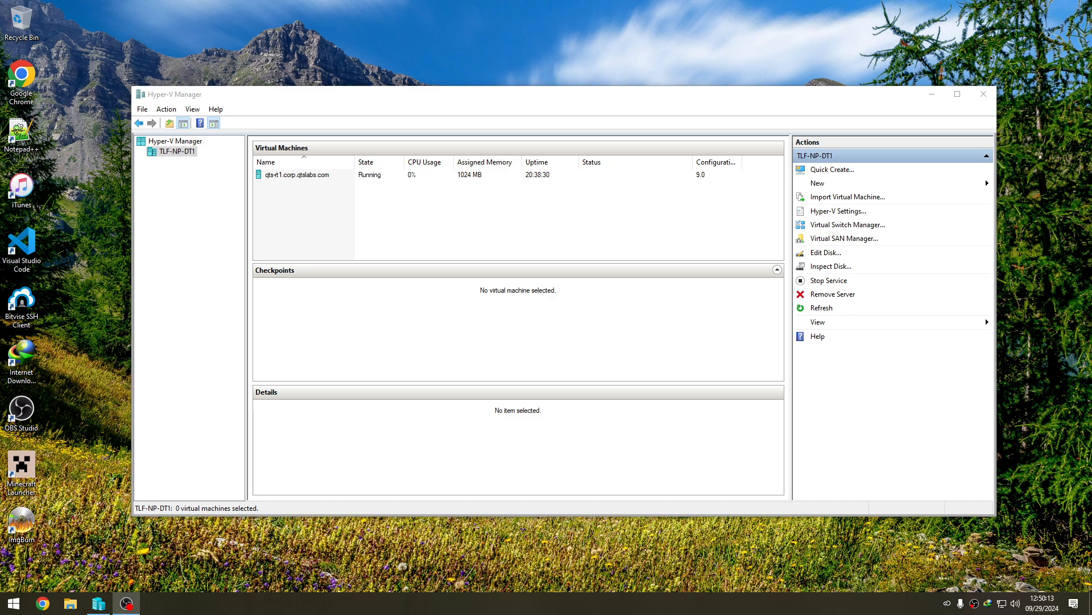
- Start a new virtual machine and name it w10entltsc2021x64_09292024, keeping the default storage location
{"action": "left_click", "coordinate": [941, 185]}
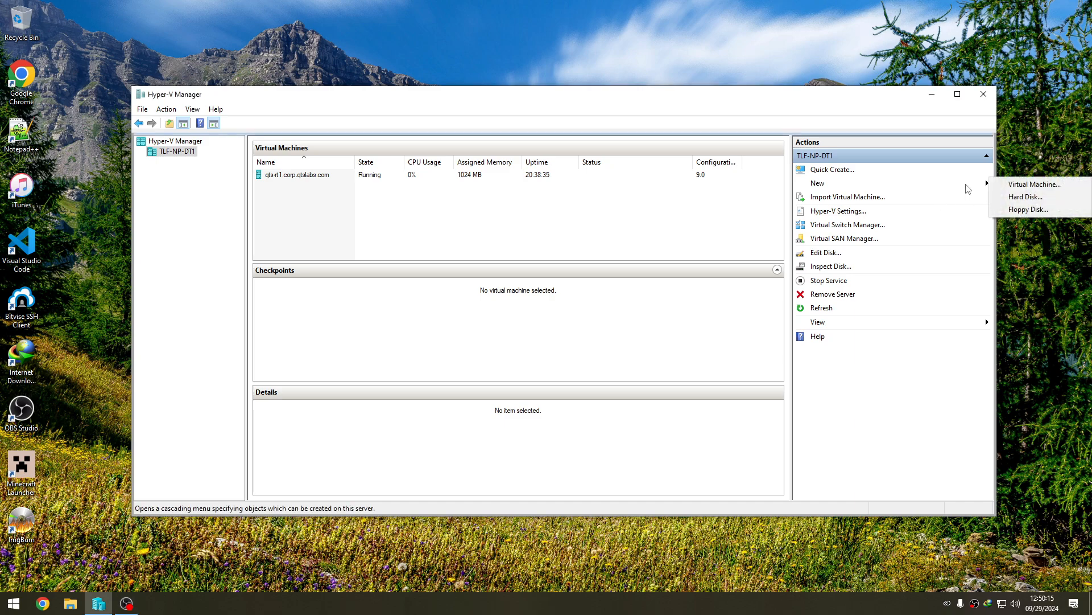
{"action": "left_click", "coordinate": [1035, 184]}
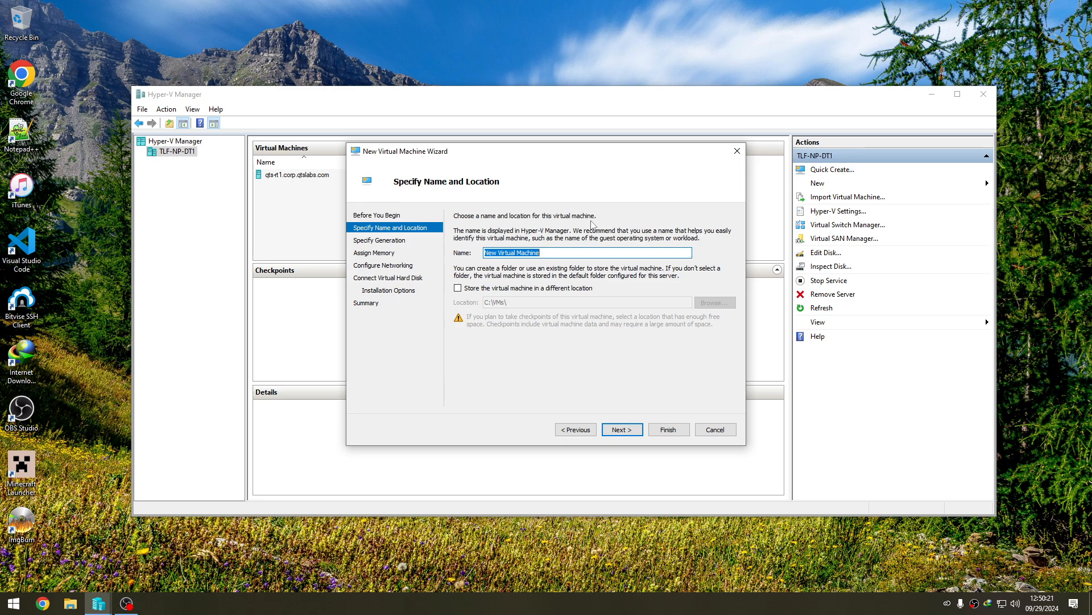
{"action": "type", "text": "w"}
{"action": "key", "text": "BackSpace"}
{"action": "type", "text": "x64_09292024"}
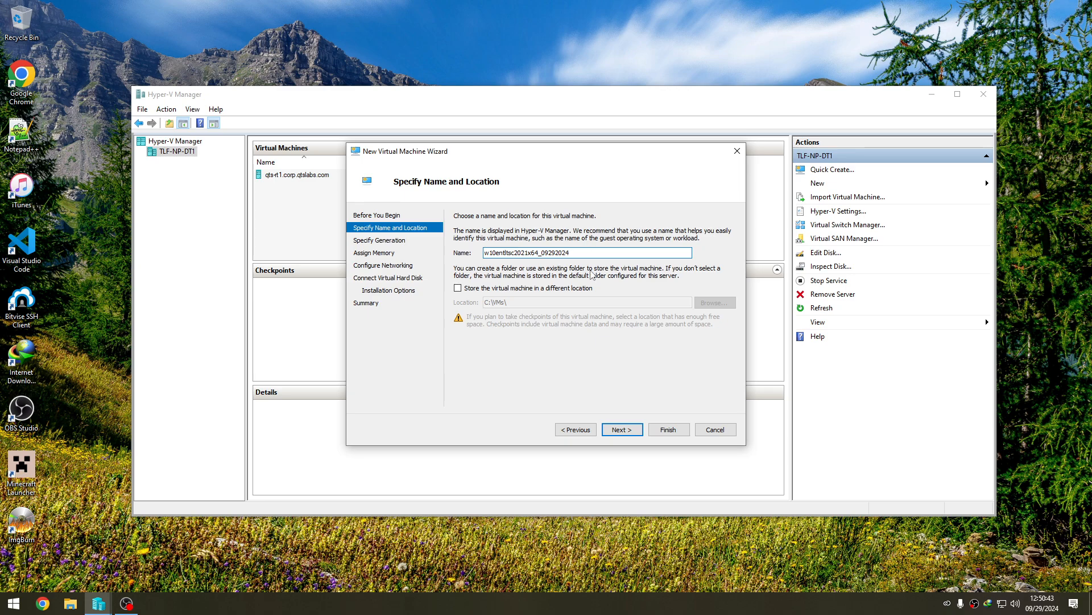
{"action": "left_click", "coordinate": [622, 431]}
- Make the virtual machine Generation 2 and assign it 4096 MB of startup memory
{"action": "key", "text": "Down"}
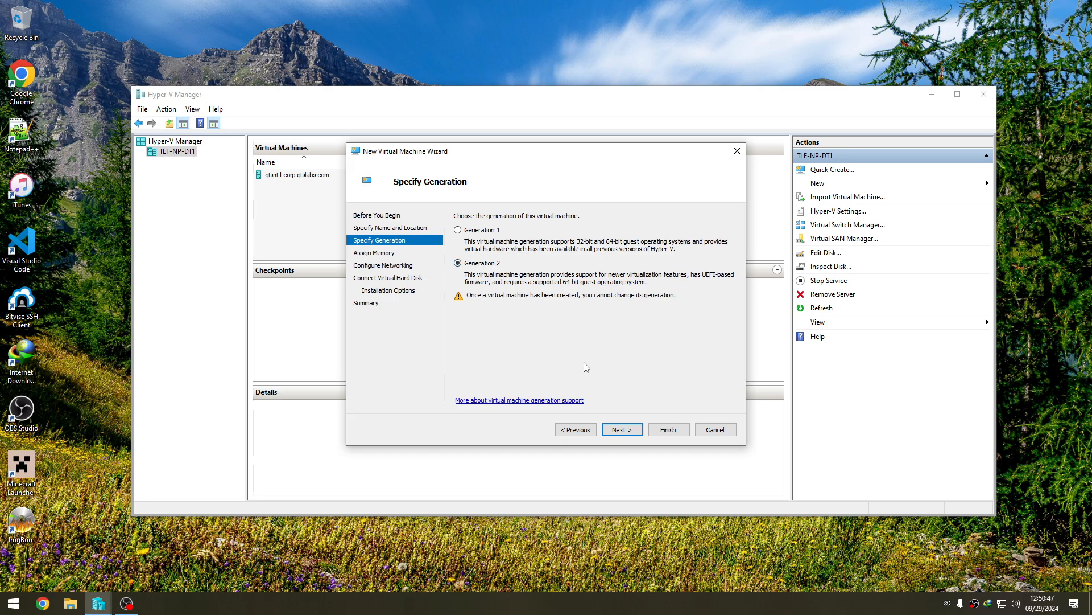
{"action": "left_click", "coordinate": [619, 428]}
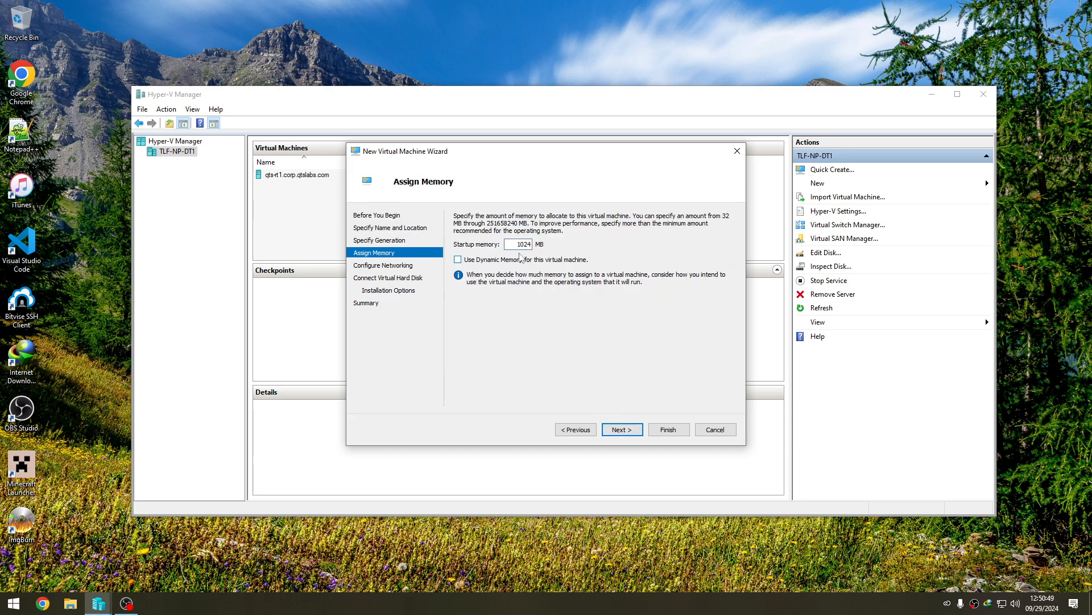
{"action": "key", "text": "Return"}
- Connect the virtual machine's network adapter to LAN and create a new virtual hard disk under its default name and location
{"action": "left_click", "coordinate": [556, 241]}
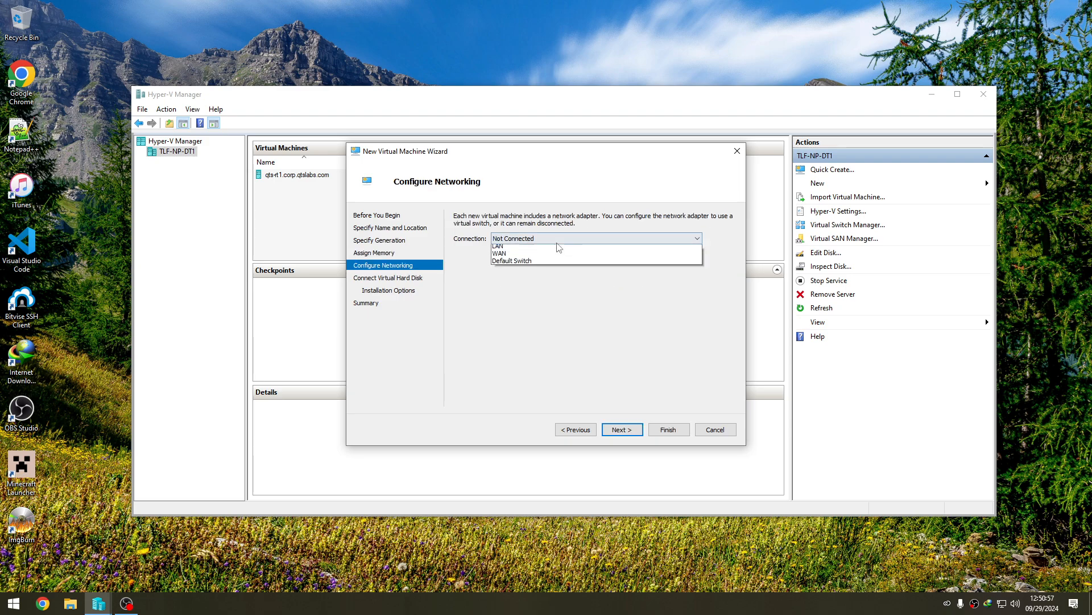
{"action": "left_click", "coordinate": [566, 260]}
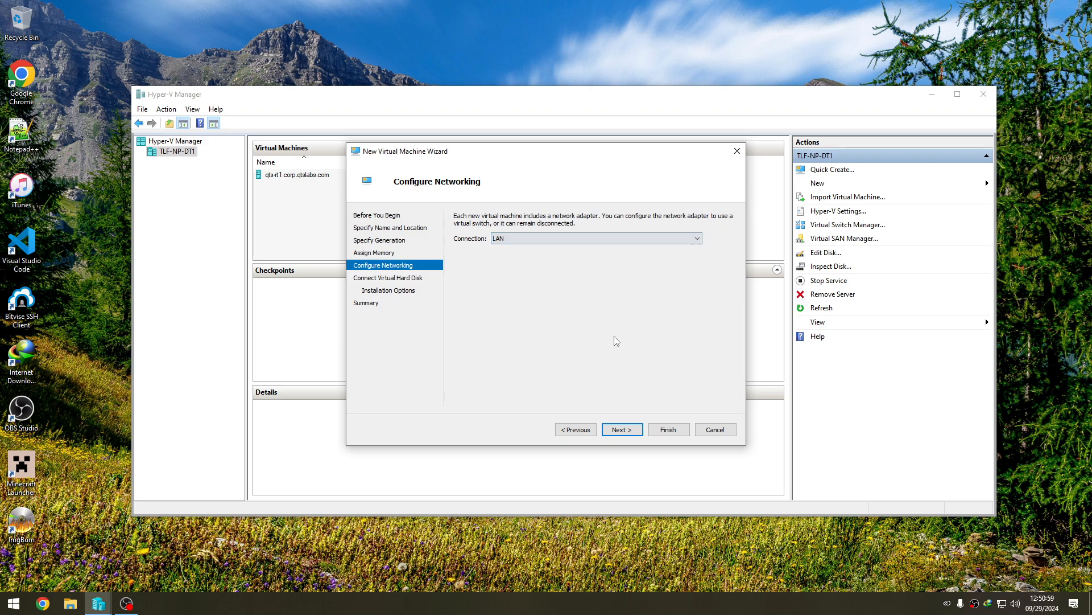
{"action": "left_click", "coordinate": [632, 433]}
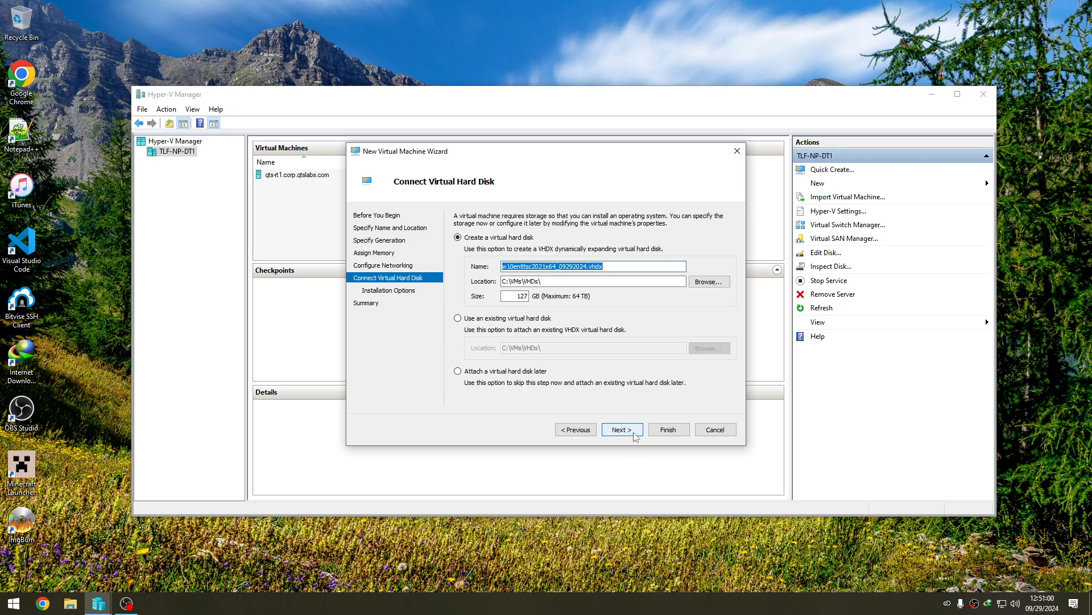
{"action": "double_click", "coordinate": [518, 296]}
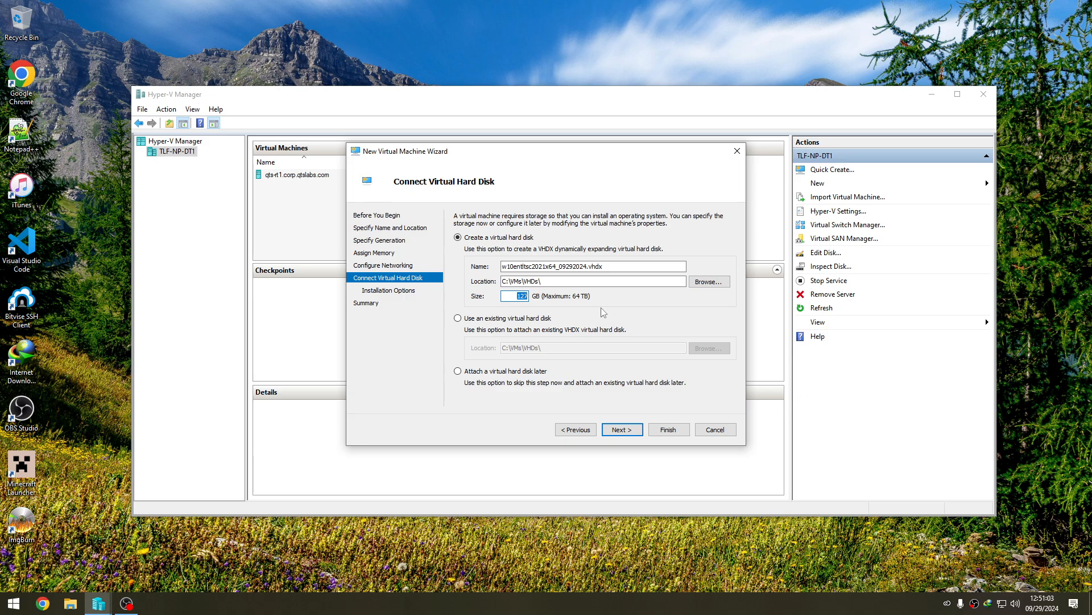
{"action": "key", "text": "Return"}
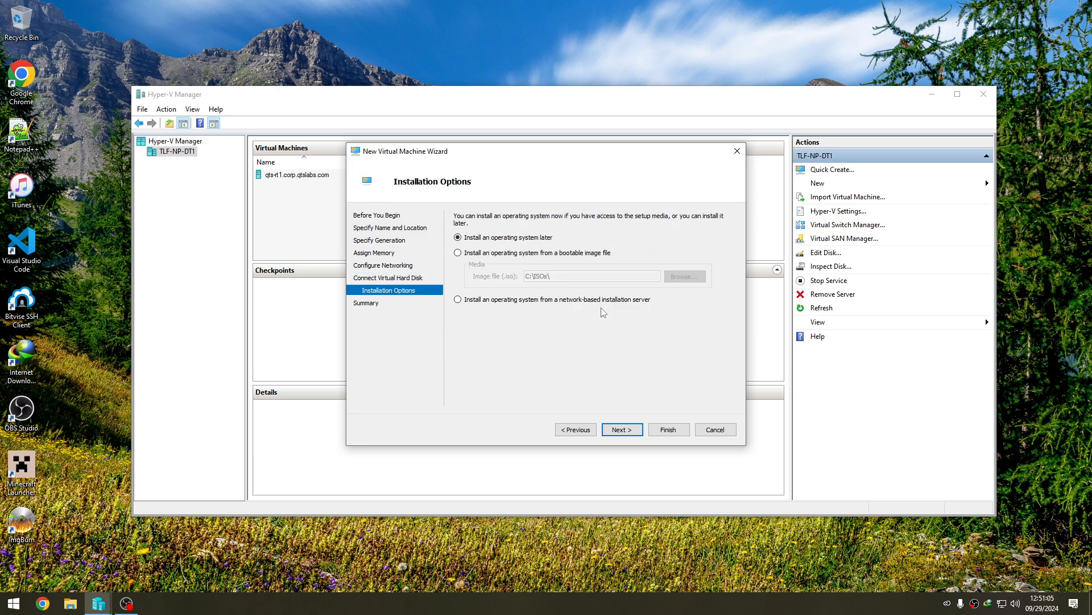
- Choose the bootable image en-us_windows_10_enterprise_ltsc_2021_x64_dvd_d289cf96.iso for the operating system installation and finish creating the virtual machine
{"action": "left_click", "coordinate": [580, 252]}
{"action": "left_click", "coordinate": [685, 276]}
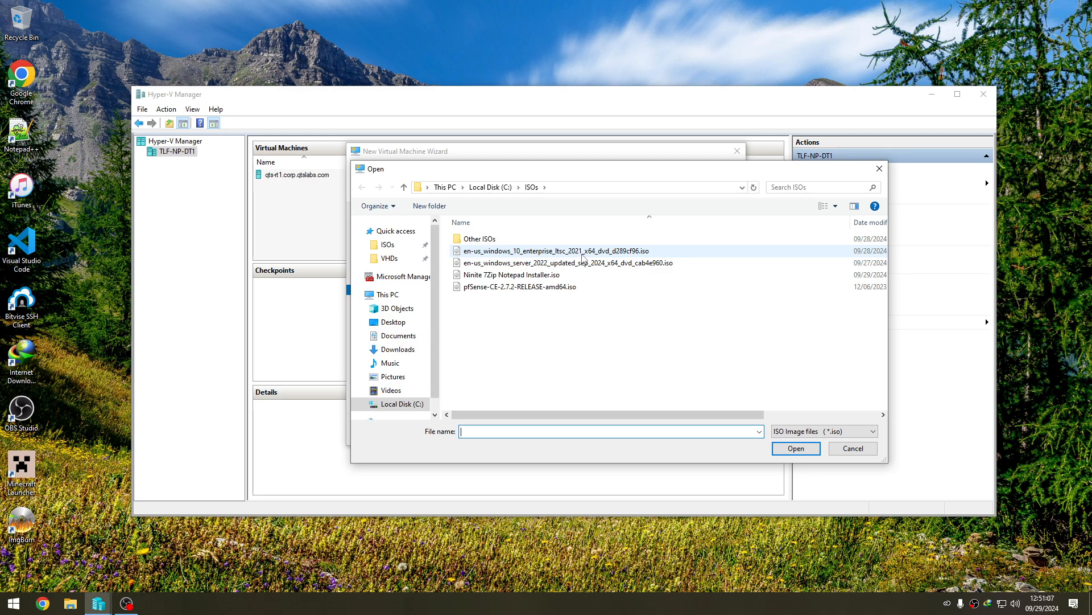
{"action": "left_click", "coordinate": [582, 254]}
{"action": "double_click", "coordinate": [600, 253]}
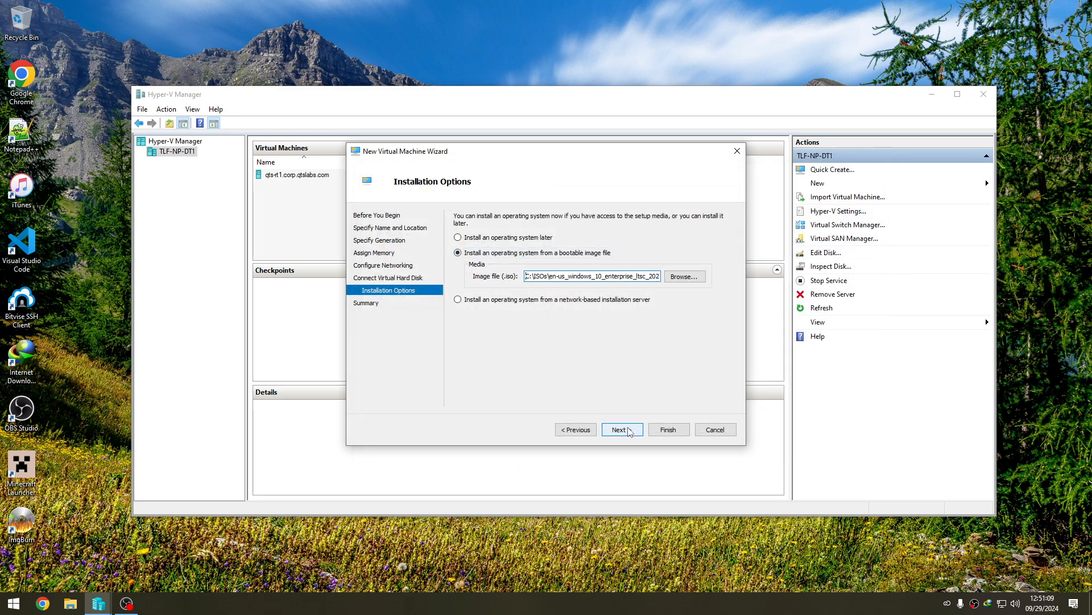
{"action": "left_click", "coordinate": [630, 429]}
{"action": "key", "text": "Return"}
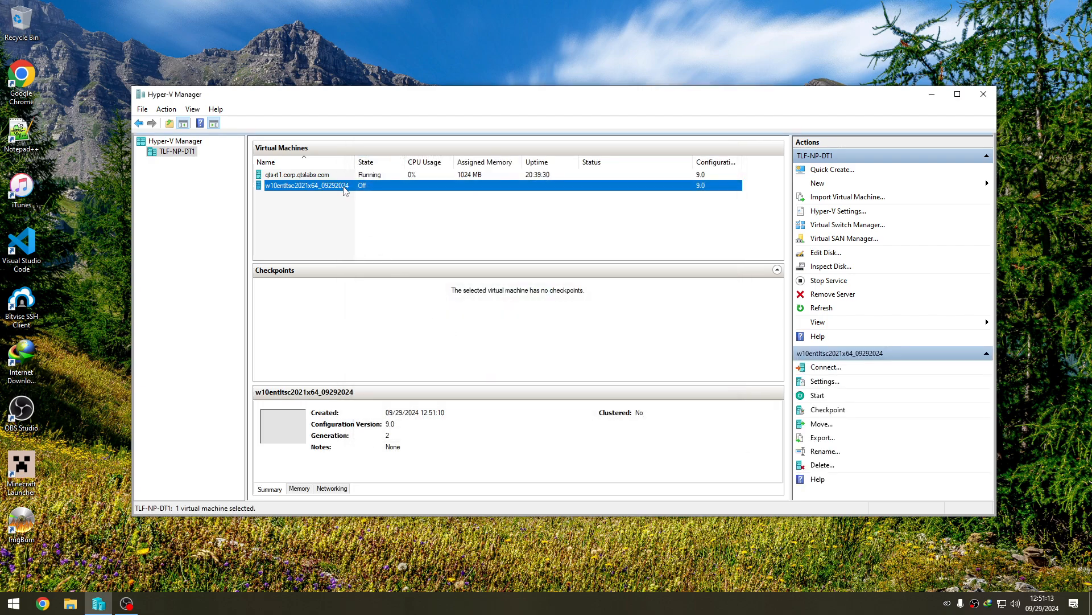
- In the new virtual machine's security settings, enable the Trusted Platform Module and encryption of state and migration traffic, and apply
{"action": "right_click", "coordinate": [345, 188]}
{"action": "left_click", "coordinate": [365, 210]}
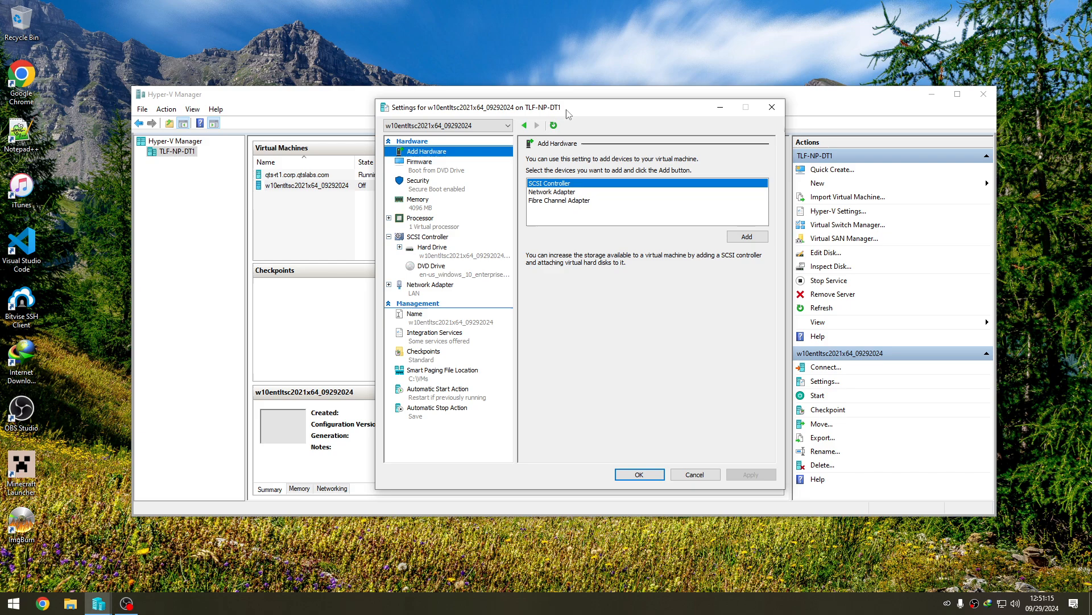
{"action": "left_click_drag", "start_coordinate": [568, 114], "coordinate": [542, 210]}
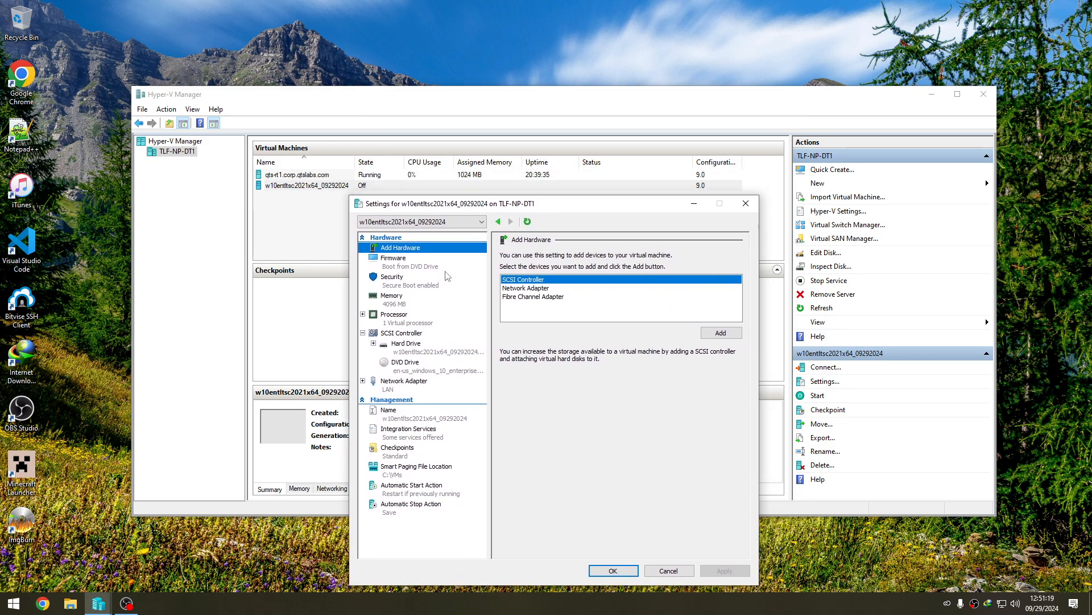
{"action": "left_click", "coordinate": [440, 285]}
{"action": "left_click", "coordinate": [522, 342]}
{"action": "left_click", "coordinate": [547, 375]}
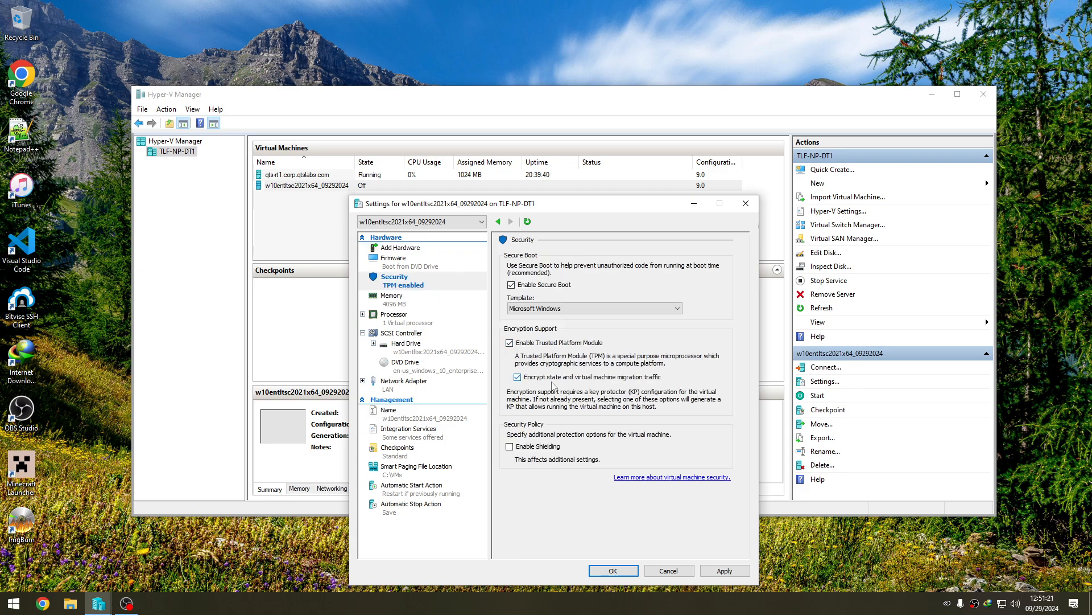
{"action": "left_click", "coordinate": [724, 570]}
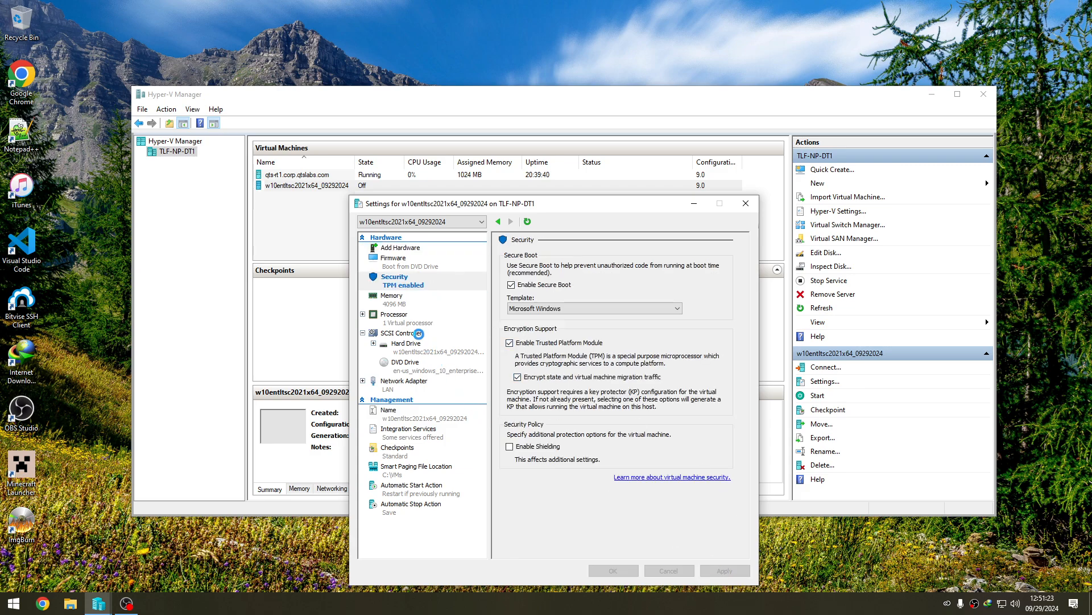
- Set the number of virtual processors to 4, and in the integration services enable Guest services and disable Time synchronization
{"action": "left_click", "coordinate": [424, 326]}
{"action": "left_click", "coordinate": [628, 273]}
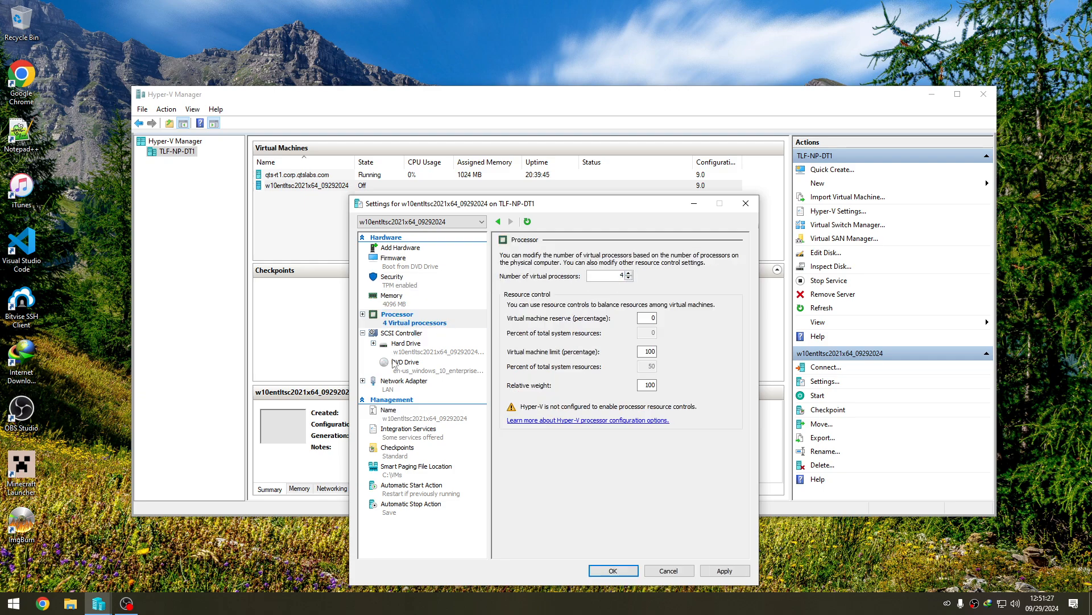
{"action": "left_click", "coordinate": [409, 440]}
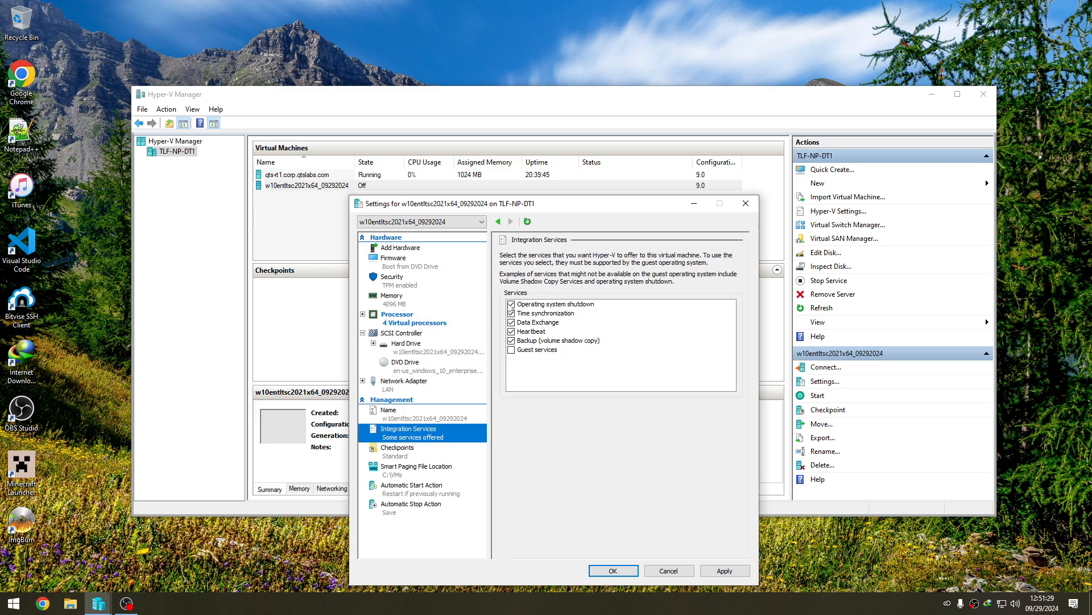
{"action": "left_click", "coordinate": [511, 349]}
{"action": "left_click", "coordinate": [511, 313]}
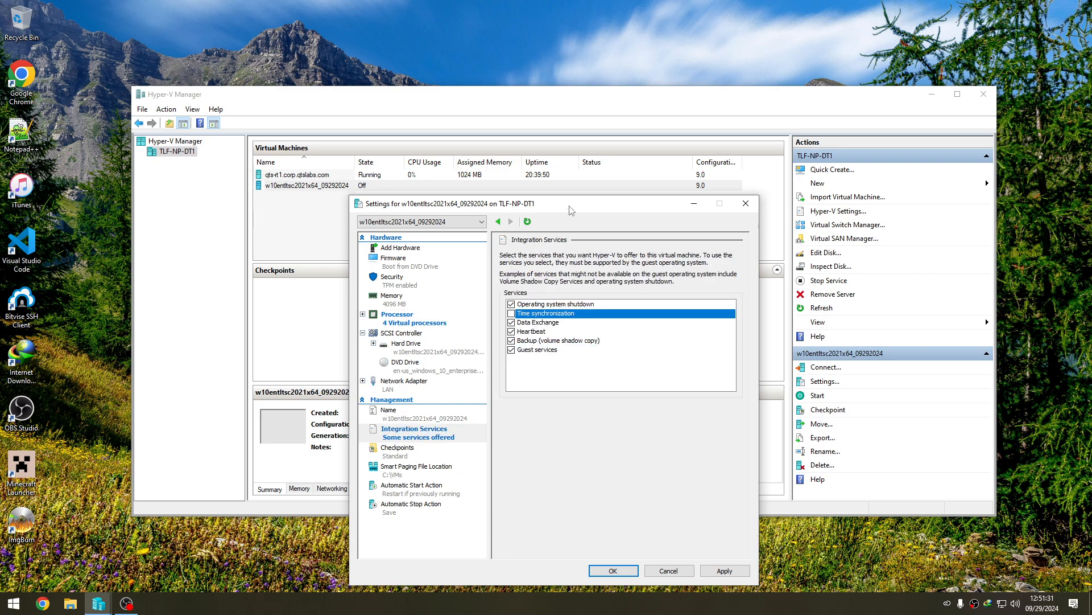
{"action": "left_click_drag", "start_coordinate": [572, 210], "coordinate": [581, 207]}
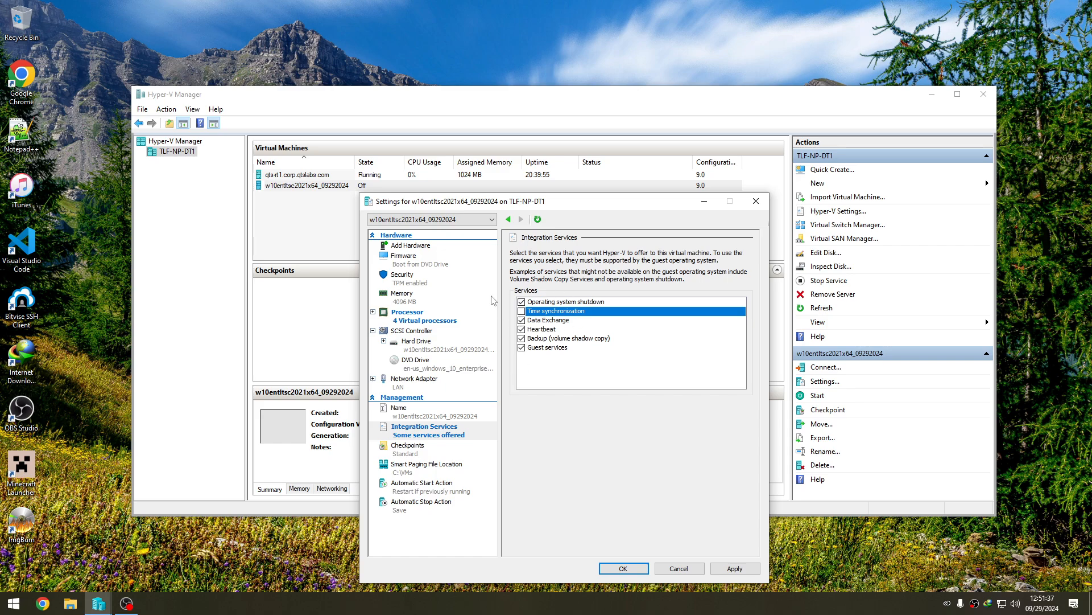
- Turn off automatic checkpoints, set the automatic start action to Nothing, and save the virtual machine's settings
{"action": "left_click", "coordinate": [419, 454]}
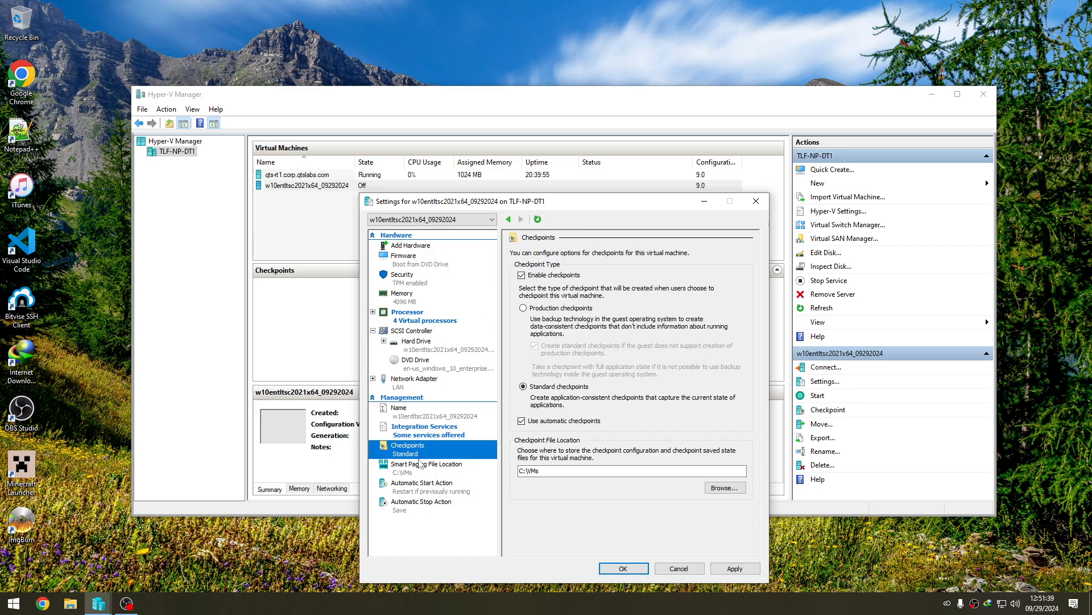
{"action": "left_click", "coordinate": [438, 488]}
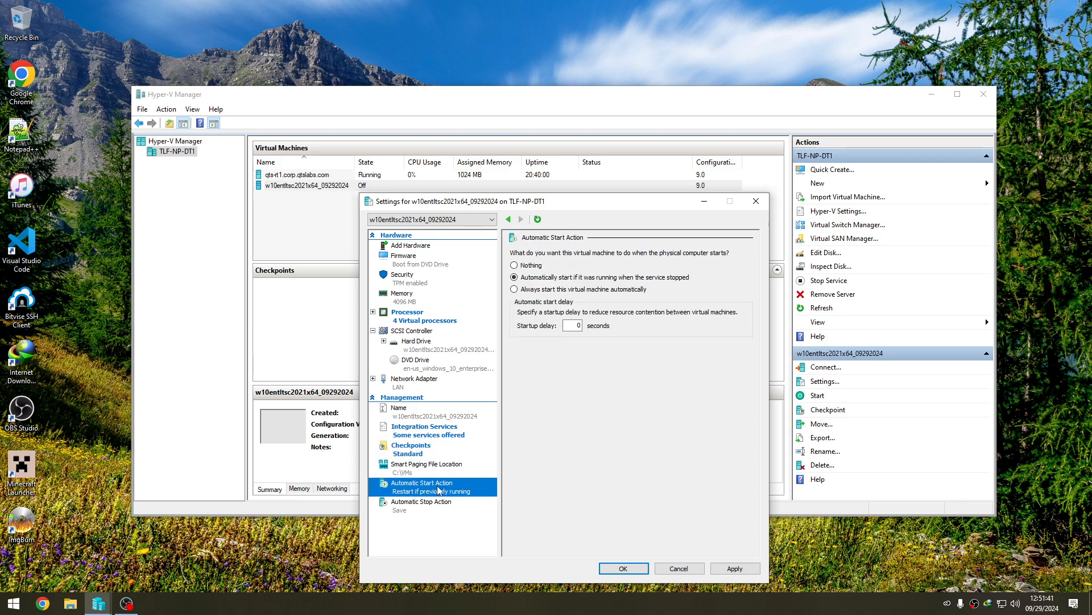
{"action": "left_click", "coordinate": [514, 266]}
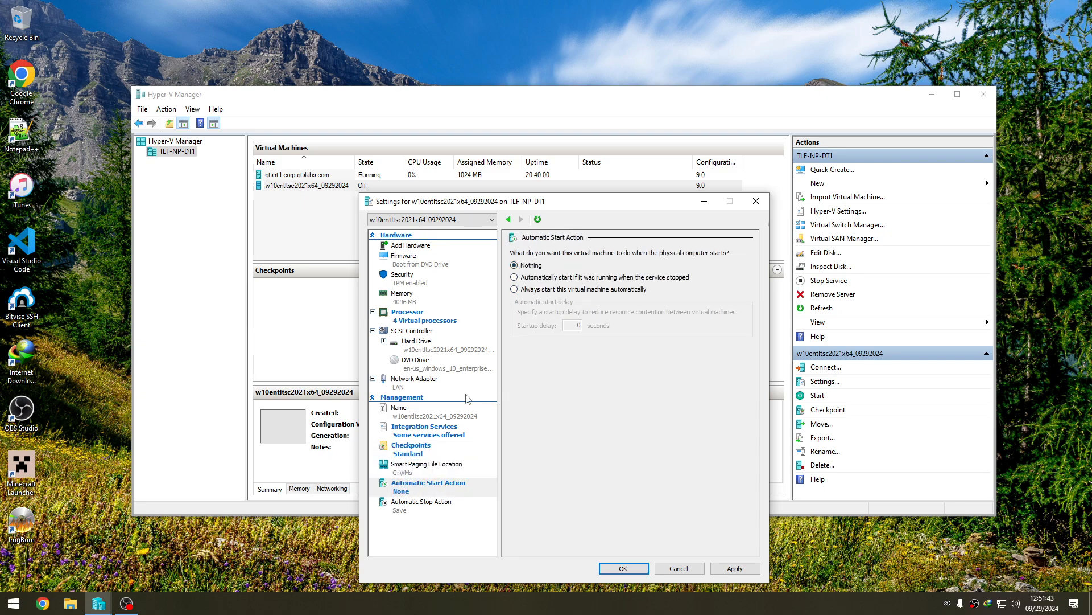
{"action": "left_click", "coordinate": [431, 512]}
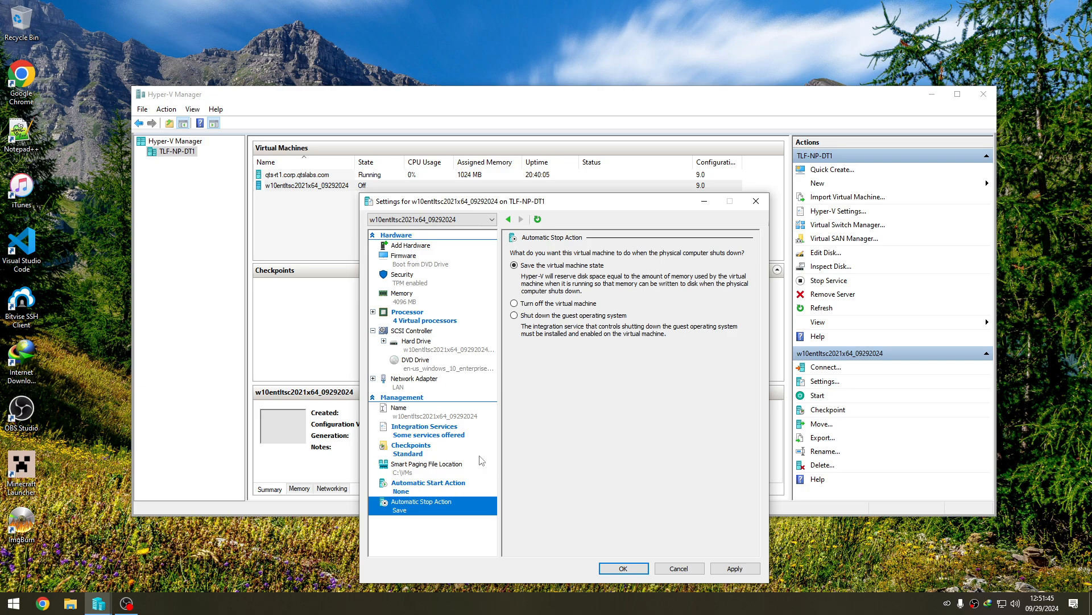
{"action": "left_click", "coordinate": [448, 283]}
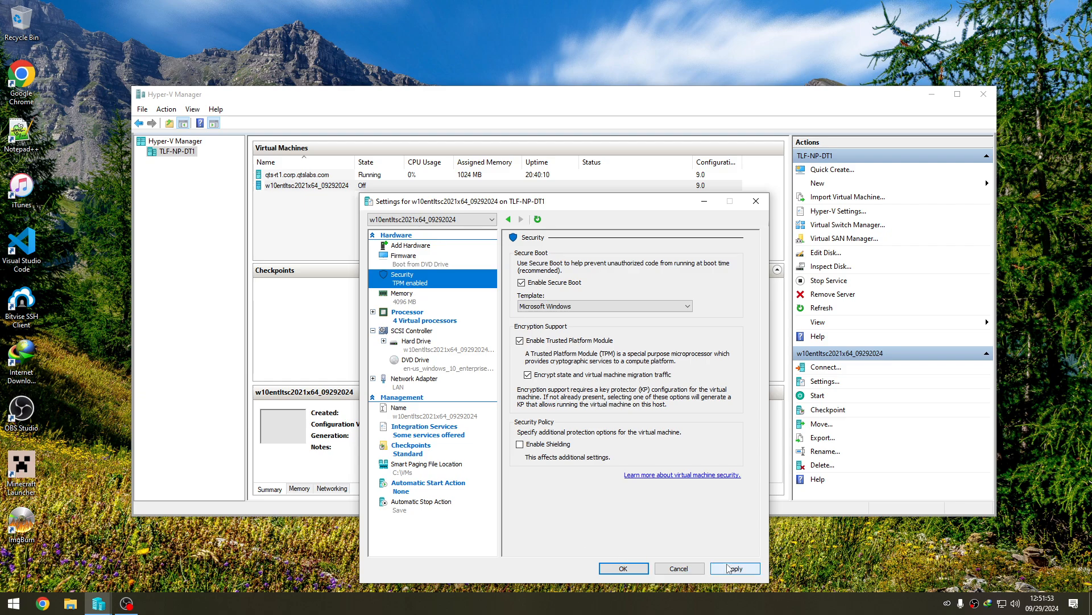
{"action": "left_click", "coordinate": [621, 567]}
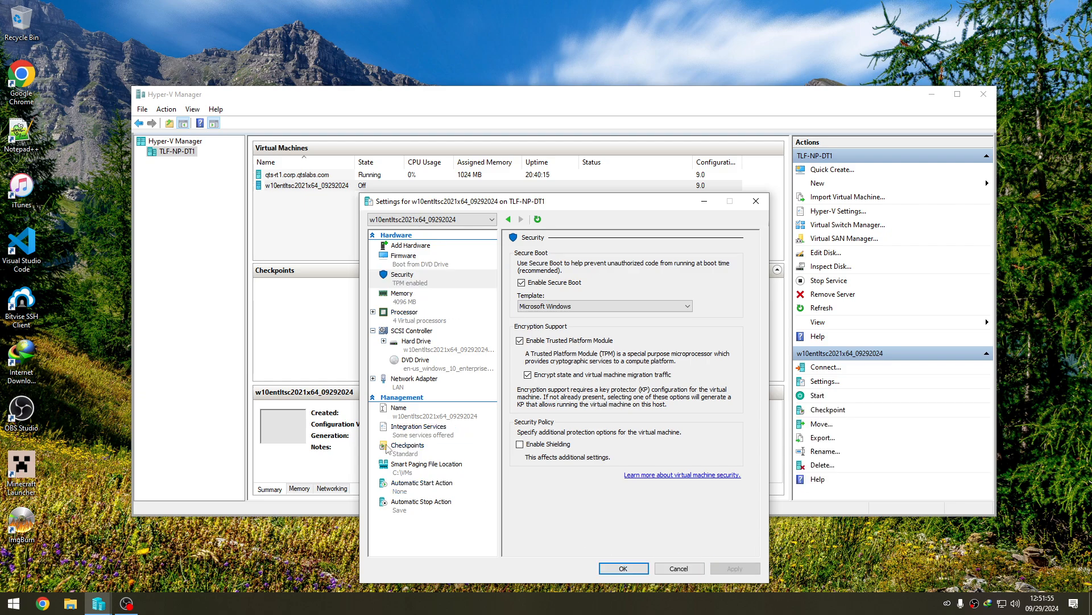
{"action": "left_click", "coordinate": [623, 567]}
- Connect to the w10entltsc2021x64_09292024 virtual machine and start it, booting from the installation DVD
{"action": "right_click", "coordinate": [444, 190]}
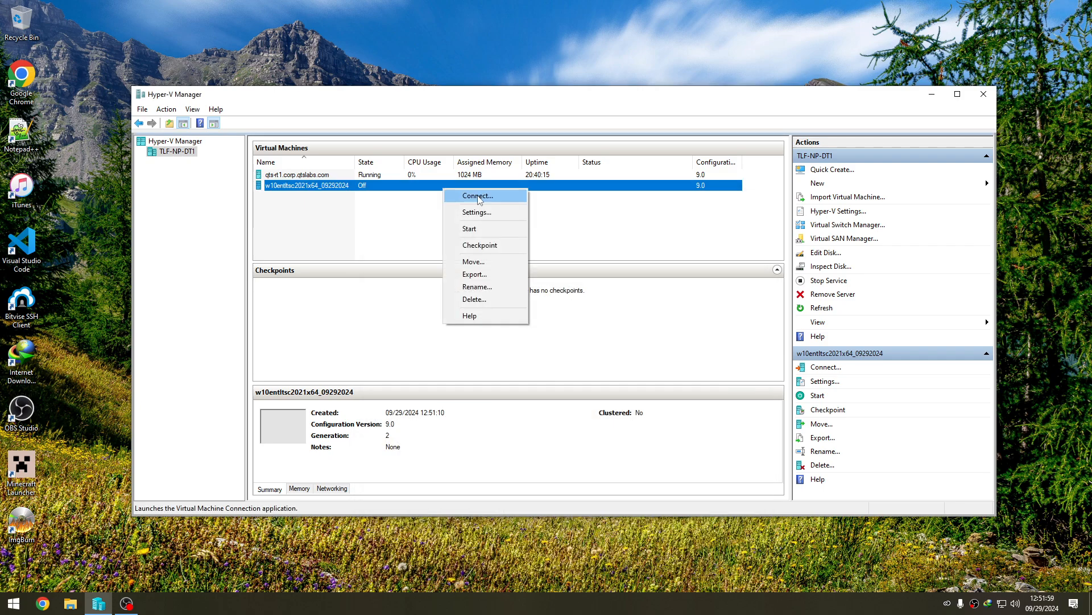
{"action": "left_click", "coordinate": [478, 196]}
{"action": "left_click", "coordinate": [467, 222]}
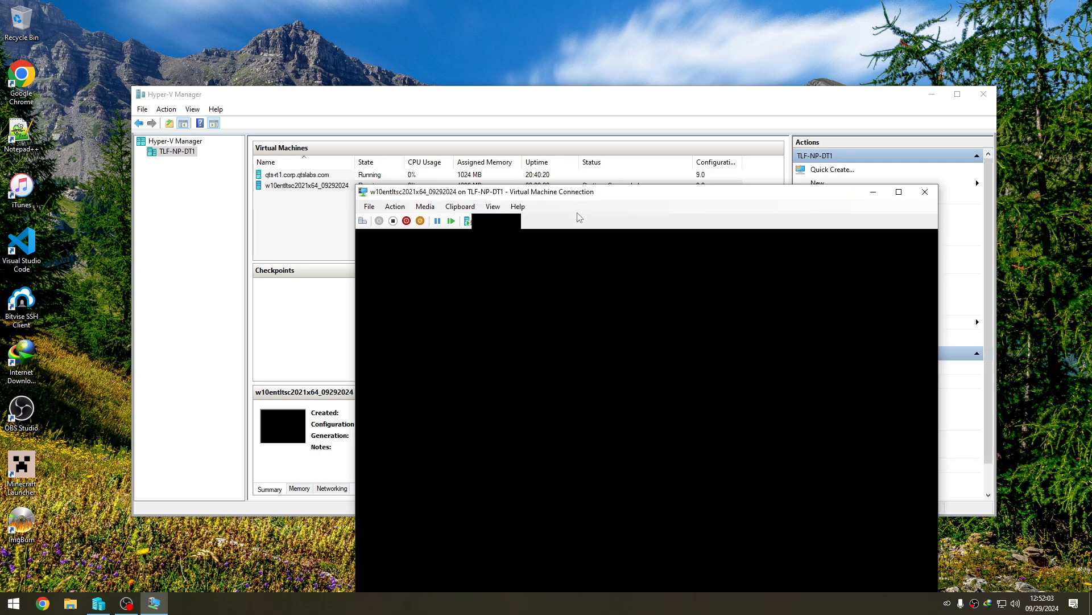
{"action": "key", "text": "Return"}
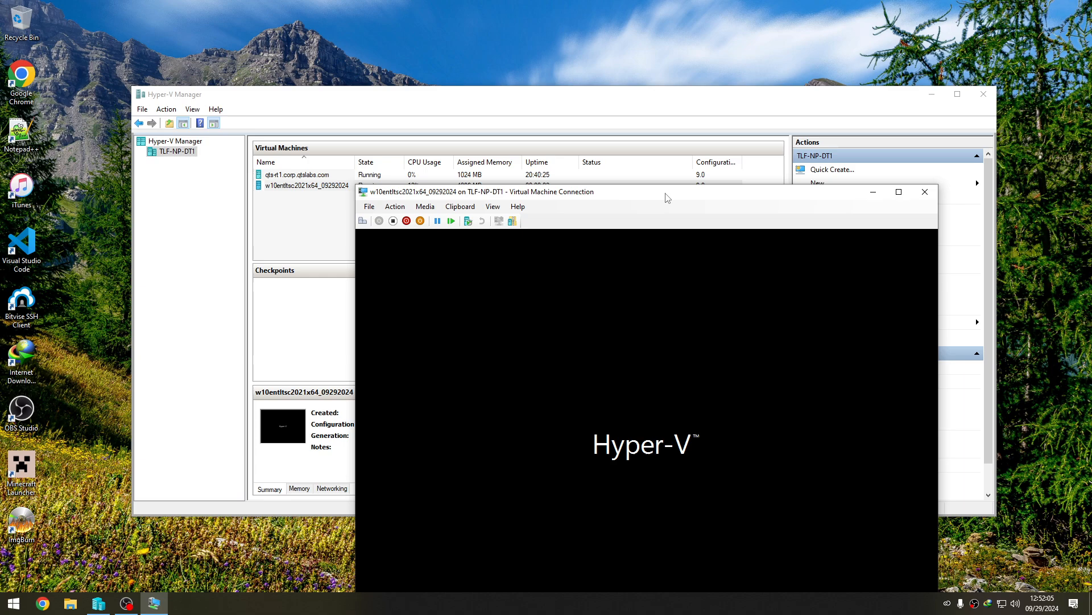
{"action": "left_click_drag", "start_coordinate": [667, 196], "coordinate": [560, 70]}
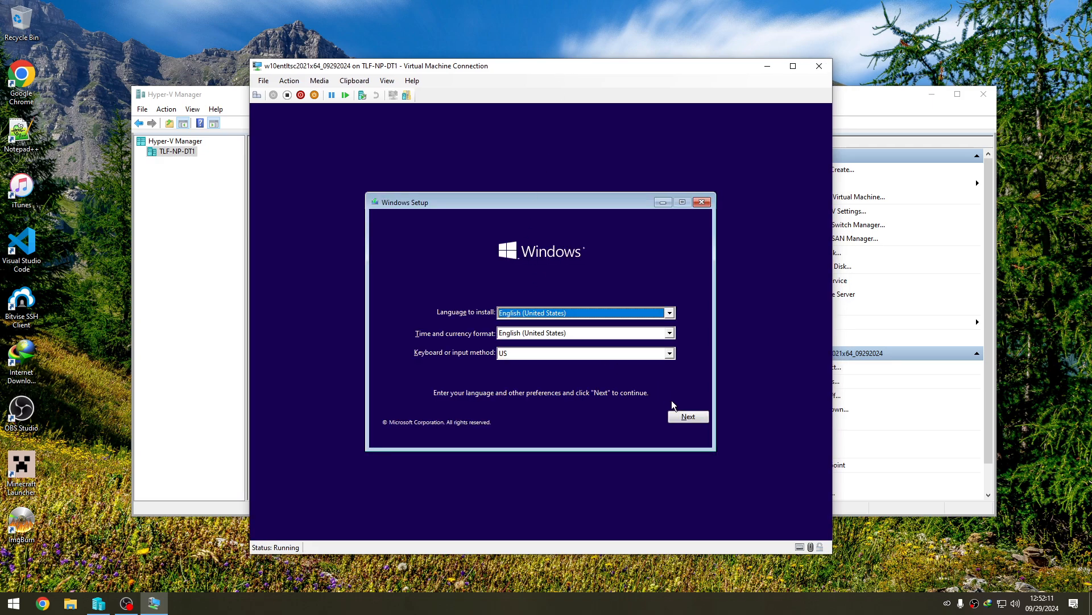
- Start Windows Setup with the English (United States) and US keyboard defaults, and choose the Windows 10 Enterprise LTSC edition
{"action": "key", "text": "Return"}
{"action": "key", "text": "Return"}
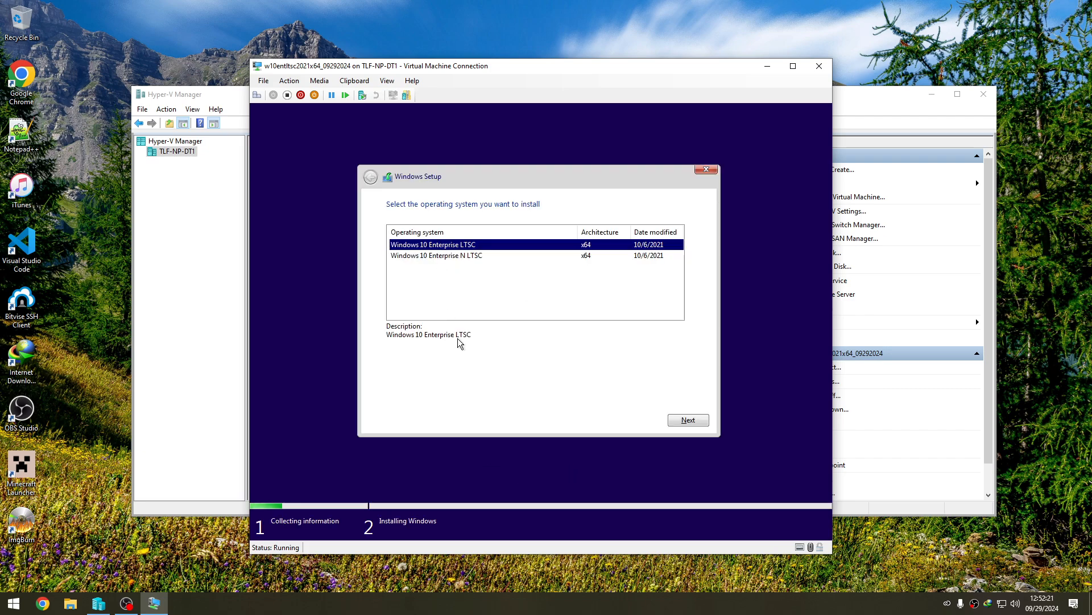
{"action": "left_click", "coordinate": [476, 255]}
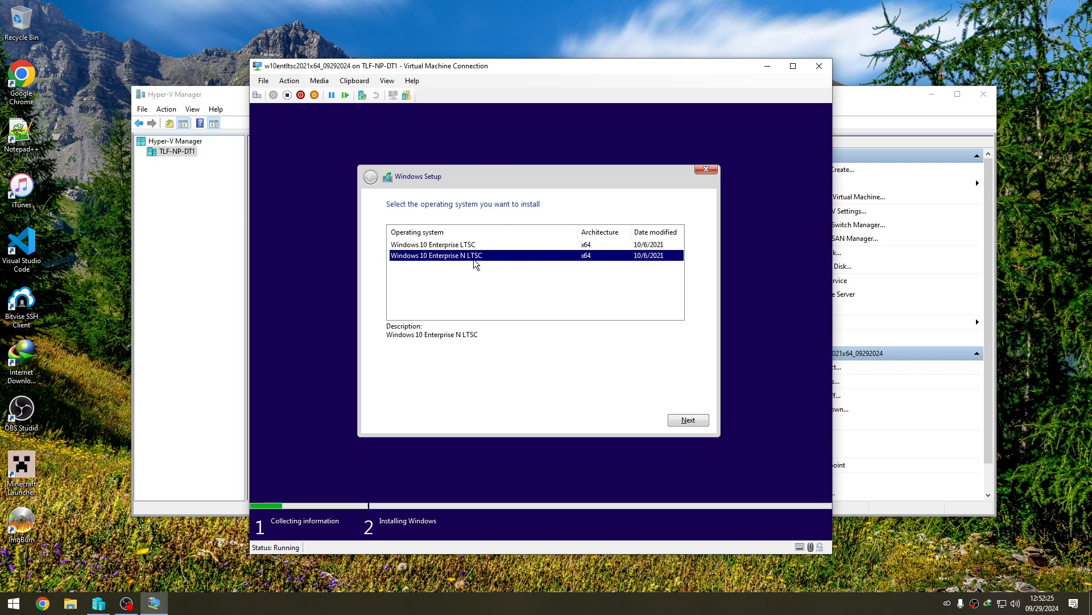
{"action": "left_click", "coordinate": [515, 246]}
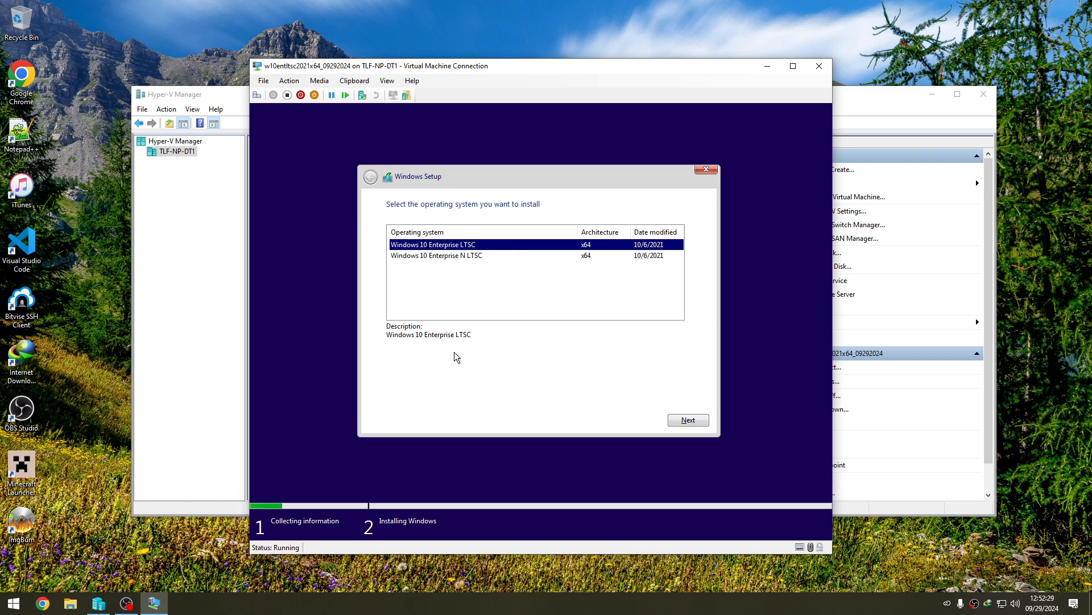
{"action": "left_click", "coordinate": [462, 257]}
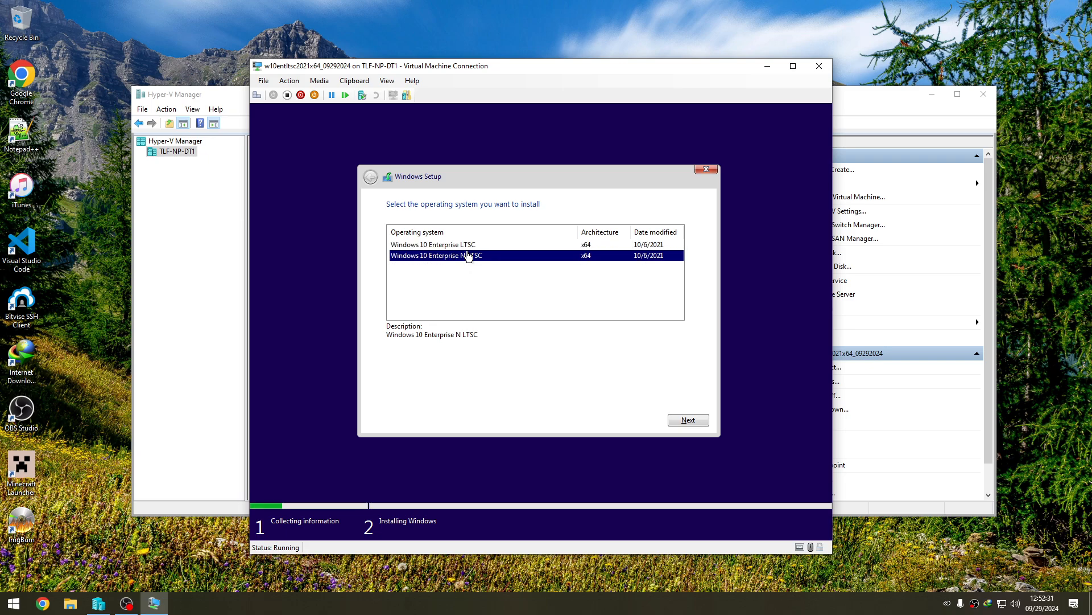
{"action": "left_click", "coordinate": [471, 245]}
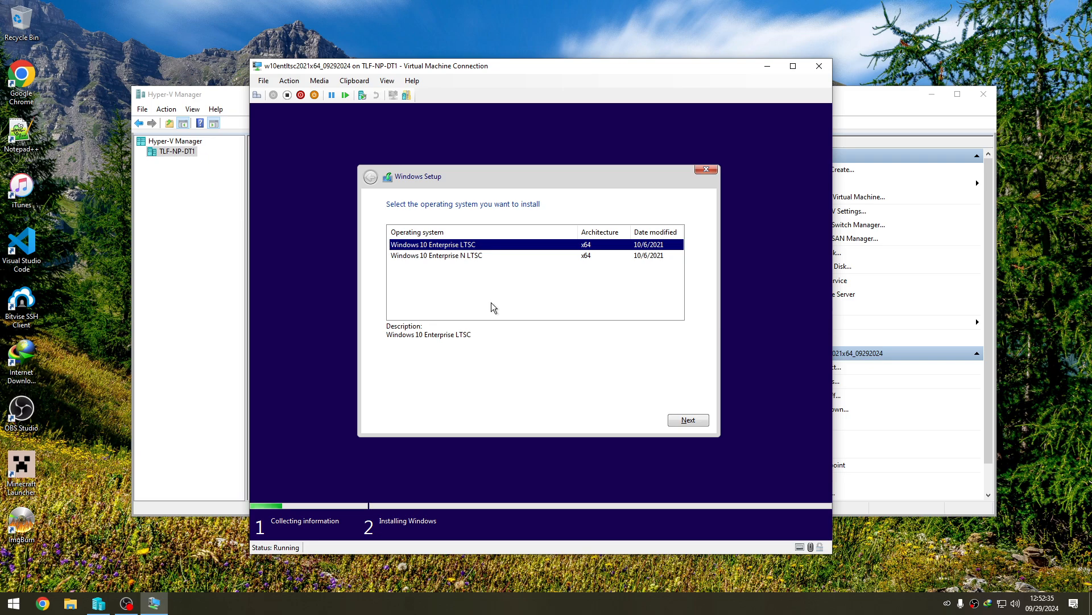
{"action": "left_click", "coordinate": [679, 424]}
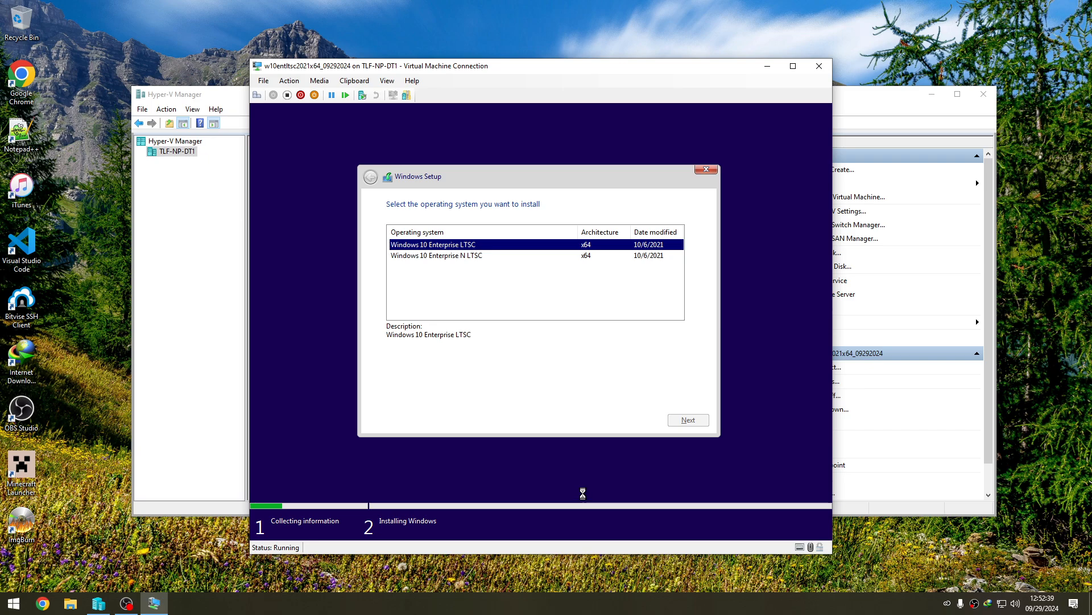
- Accept the license terms and run a custom installation of Windows onto Drive 0 Unallocated Space
{"action": "left_click", "coordinate": [433, 394]}
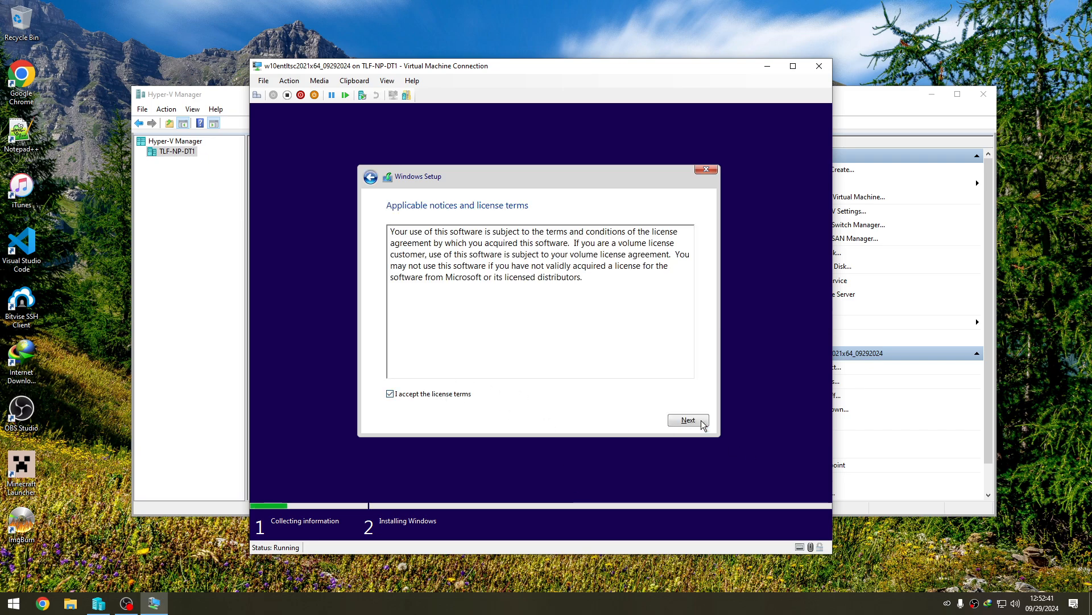
{"action": "left_click", "coordinate": [699, 424]}
{"action": "left_click", "coordinate": [495, 289]}
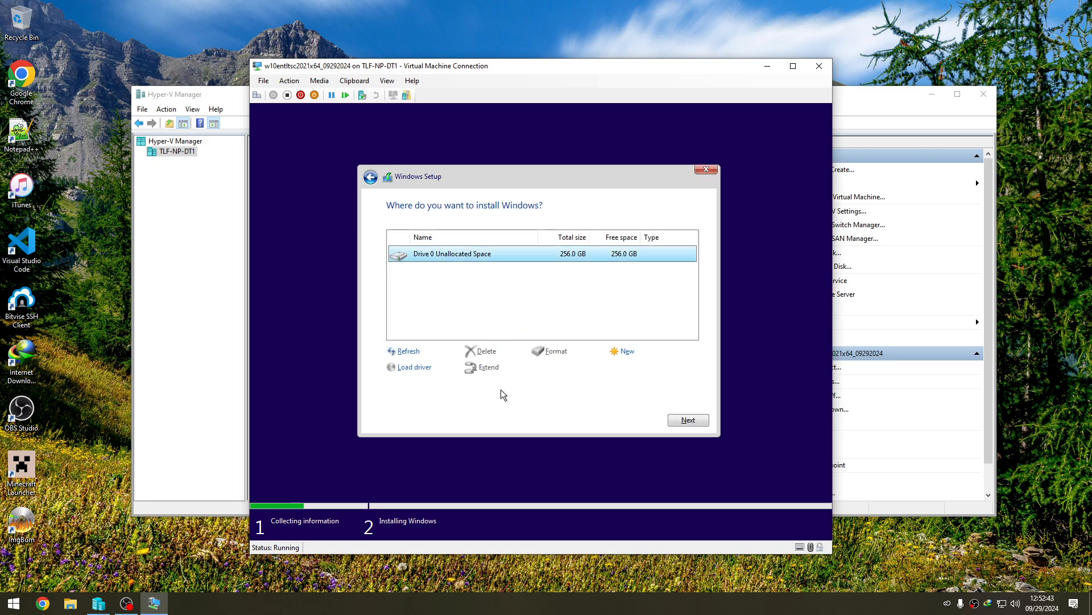
{"action": "left_click", "coordinate": [688, 420]}
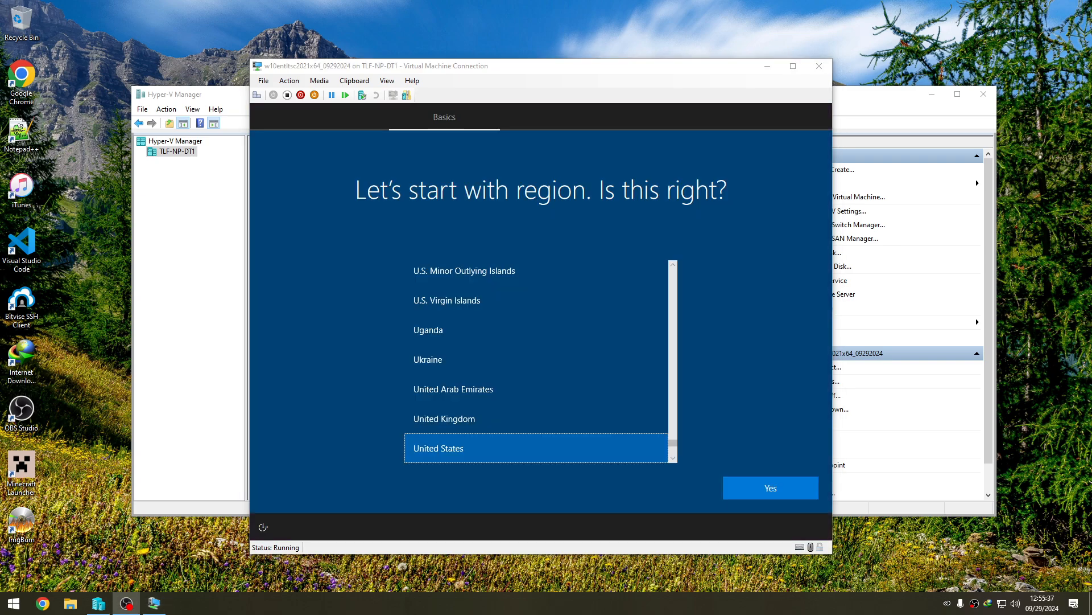
- Enter audit mode from the region selection screen, allow the PC to be discoverable on the network, and dismiss the System Preparation Tool
{"action": "left_click", "coordinate": [580, 83]}
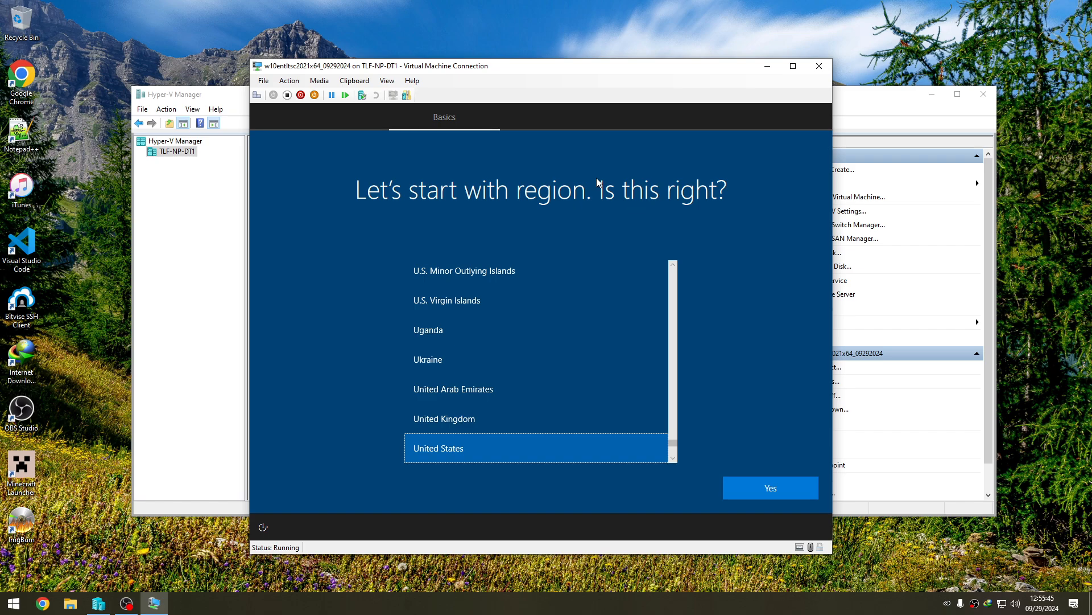
{"action": "key", "text": "ctrl+shift+F3"}
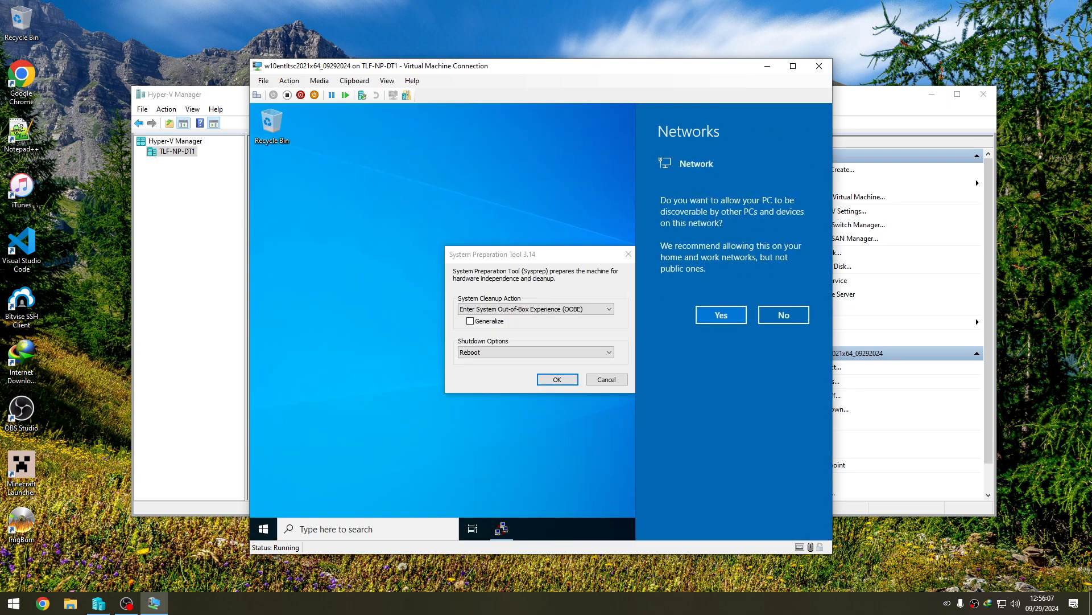
{"action": "left_click", "coordinate": [721, 315]}
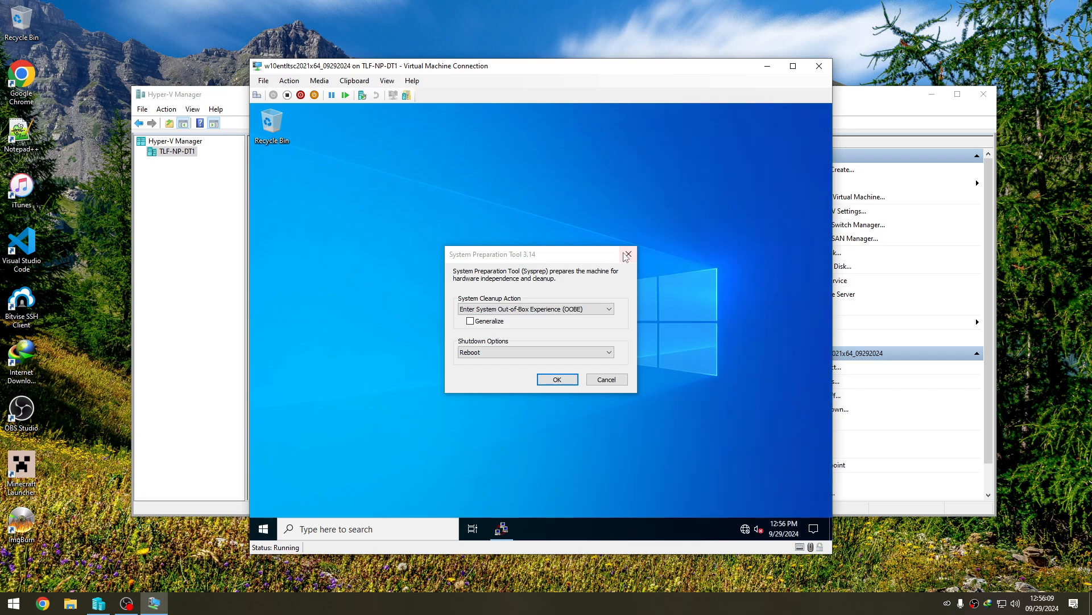
{"action": "left_click", "coordinate": [627, 254]}
{"action": "left_click", "coordinate": [263, 529]}
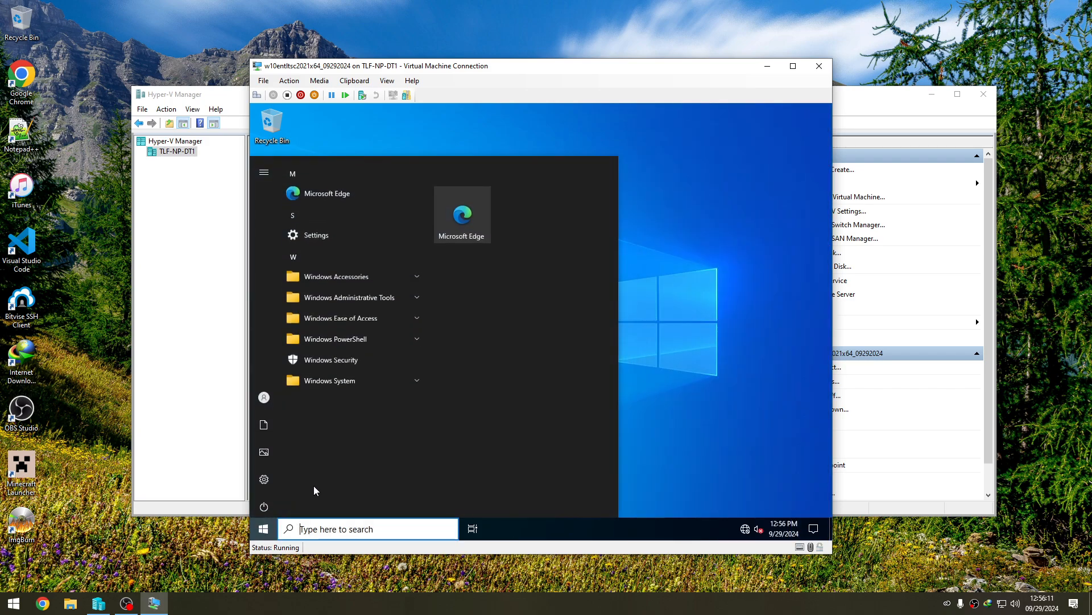
{"action": "left_click", "coordinate": [676, 356]}
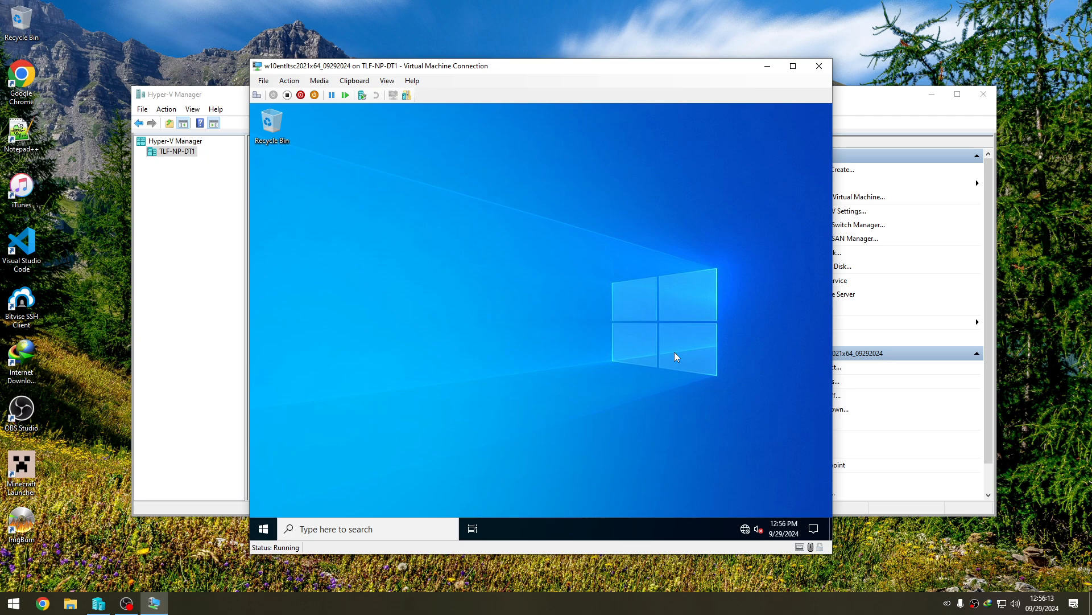
- Open the Ethernet connection's properties through Network and Sharing Center and disable Internet Protocol Version 6 (TCP/IPv6)
{"action": "key", "text": "super+r"}
{"action": "type", "text": "control"}
{"action": "key", "text": "Return"}
{"action": "left_click", "coordinate": [445, 289]}
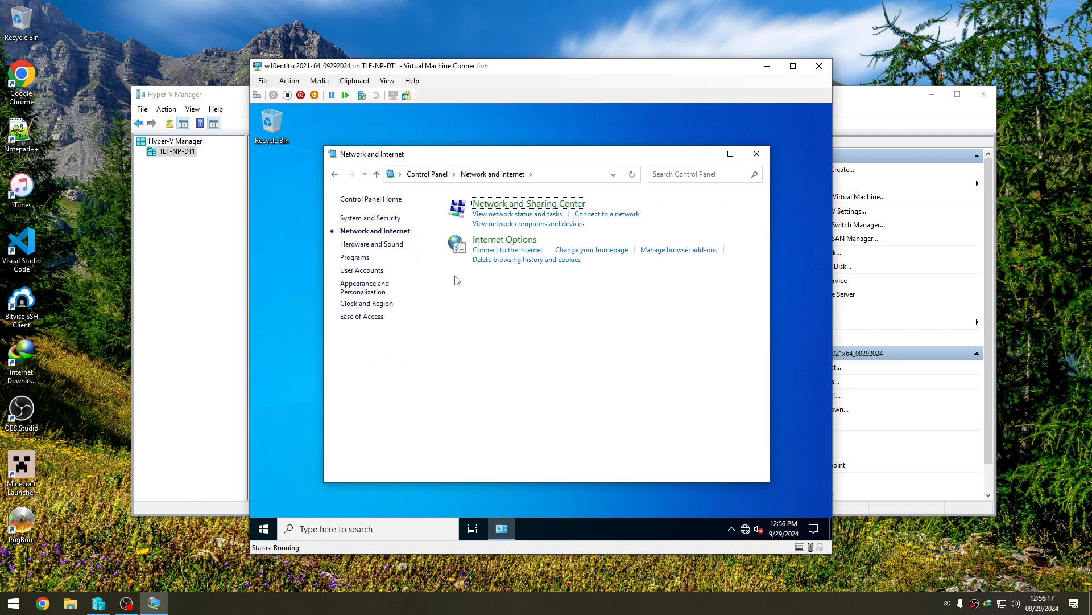
{"action": "key", "text": "Return"}
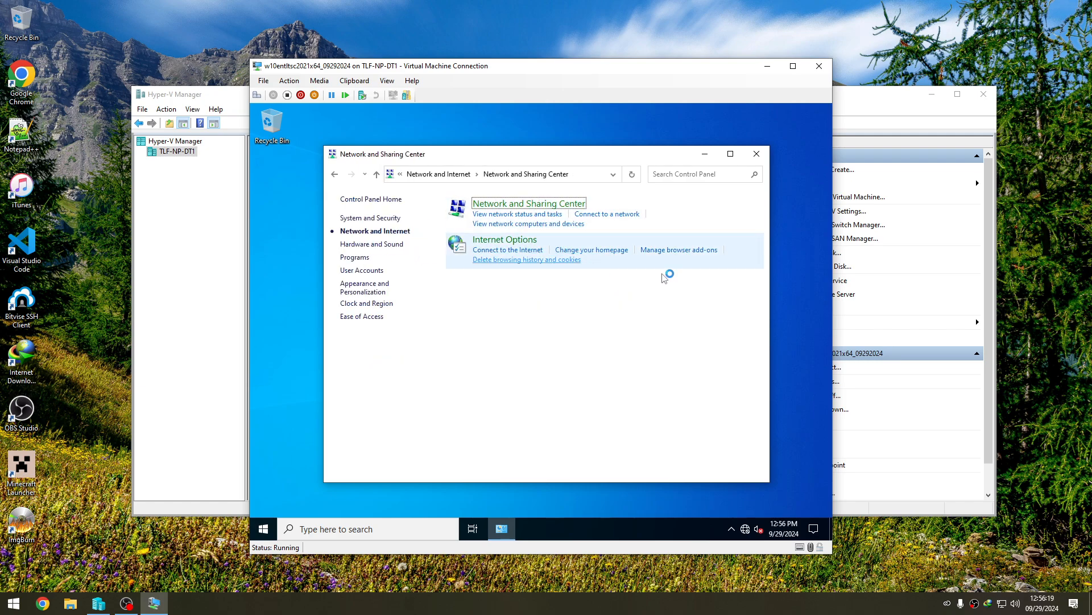
{"action": "left_click", "coordinate": [684, 243]}
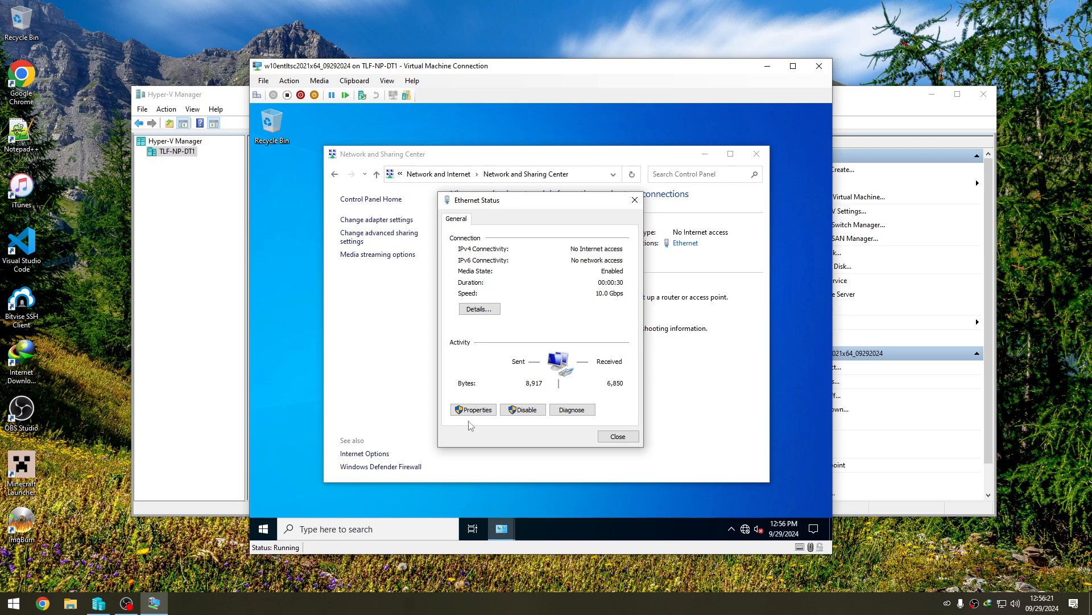
{"action": "left_click", "coordinate": [474, 407]}
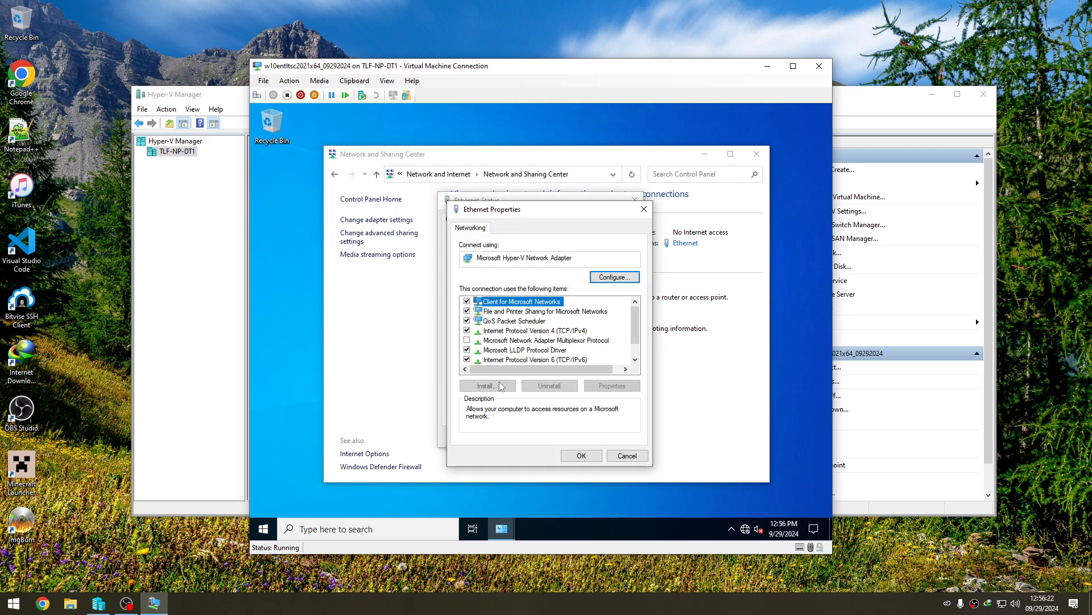
{"action": "left_click", "coordinate": [466, 359]}
- Set the preferred DNS server for Internet Protocol Version 4 to 1.1.1.1, and close the network settings
{"action": "left_click", "coordinate": [522, 332]}
{"action": "left_click", "coordinate": [612, 386]}
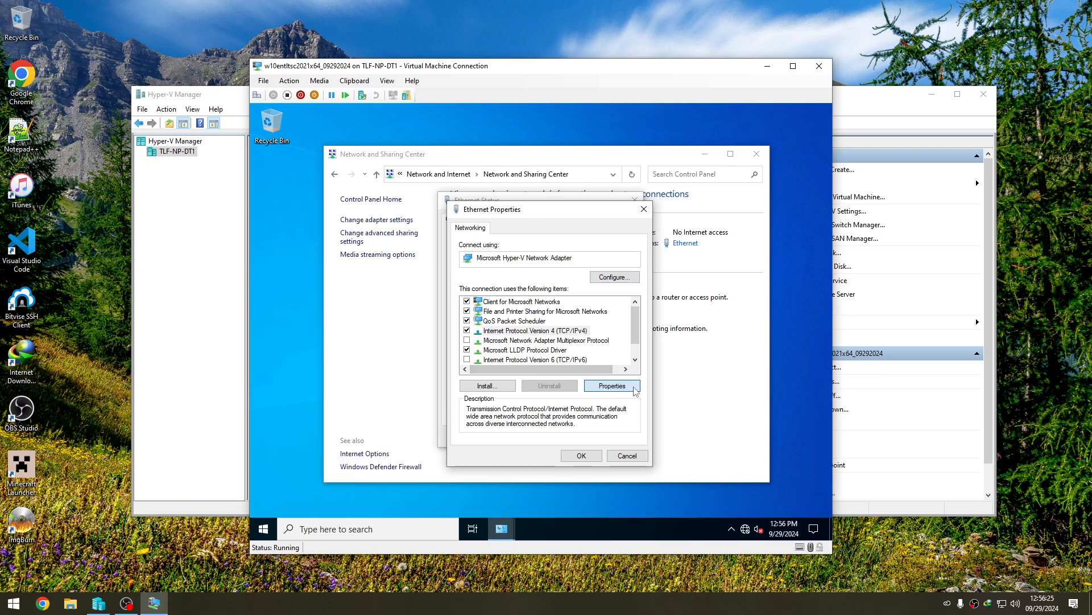
{"action": "left_click", "coordinate": [589, 413]}
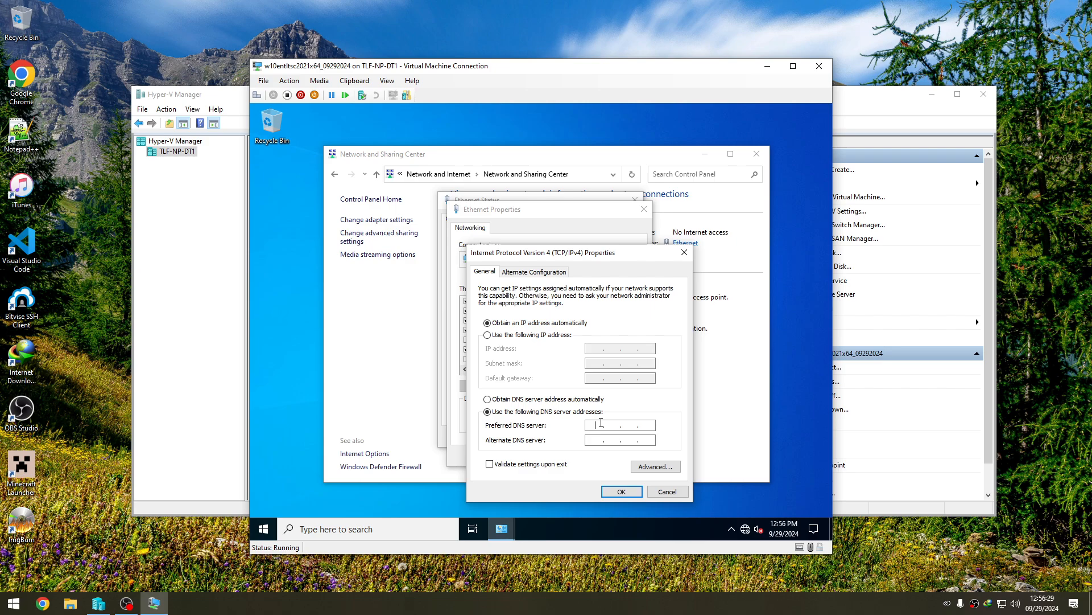
{"action": "type", "text": "1.1.1.1"}
{"action": "key", "text": "Return"}
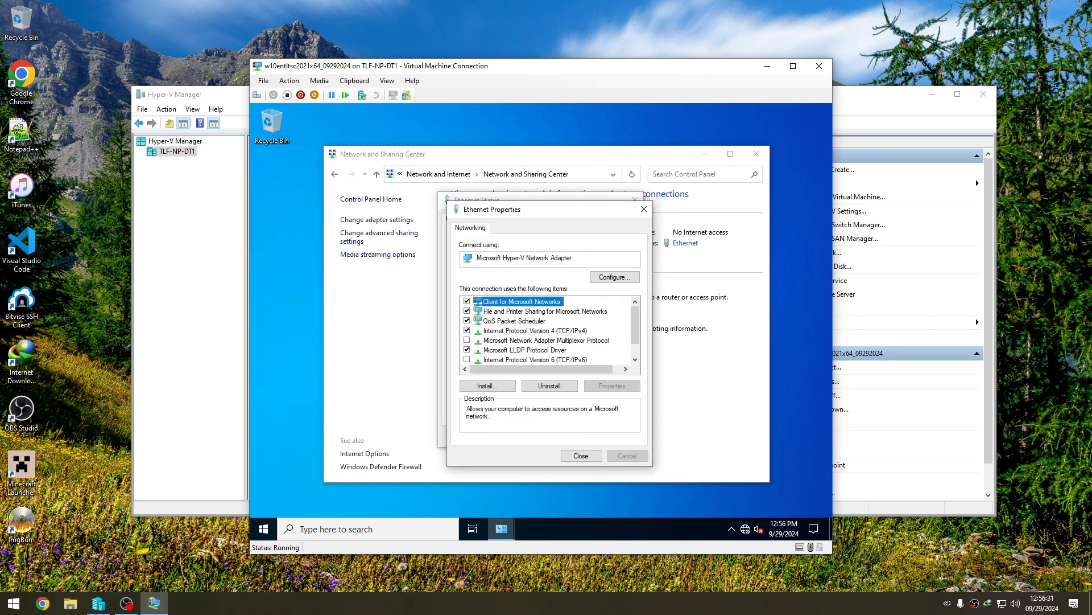
{"action": "left_click", "coordinate": [581, 456]}
{"action": "left_click", "coordinate": [606, 439]}
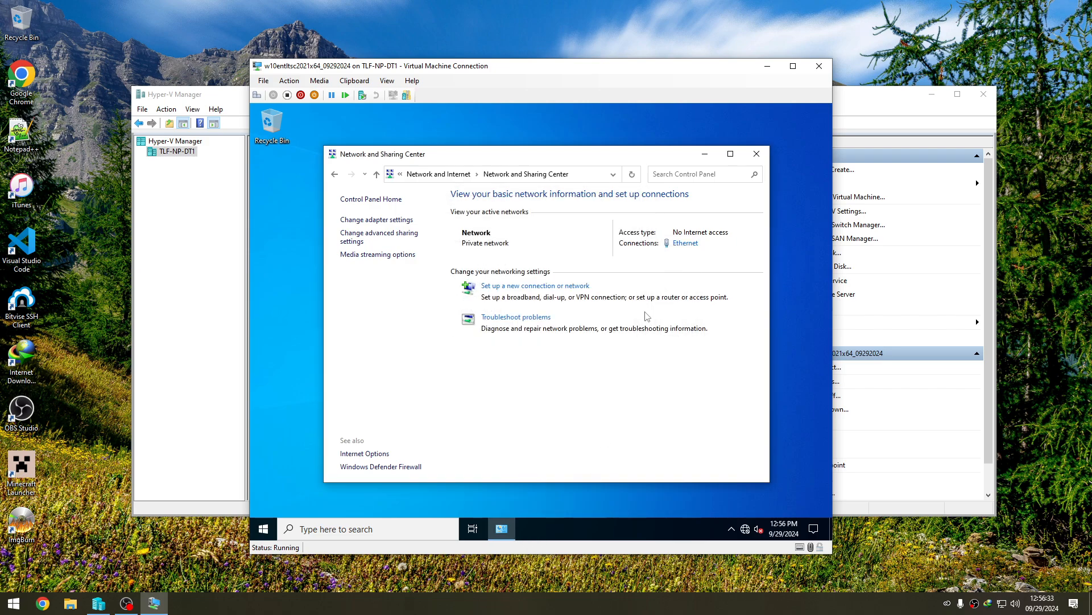
{"action": "left_click", "coordinate": [751, 159]}
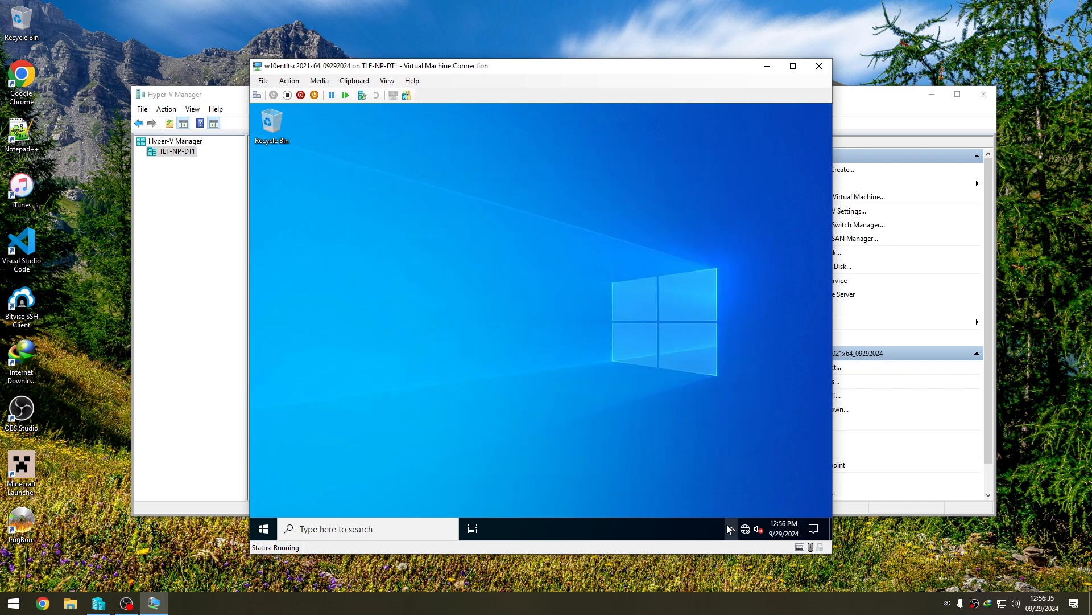
- Disable the Windows Security notification startup item in Task Manager, and close Task Manager
{"action": "left_click", "coordinate": [263, 528]}
{"action": "left_click", "coordinate": [709, 441]}
{"action": "right_click", "coordinate": [657, 520]}
{"action": "left_click", "coordinate": [678, 467]}
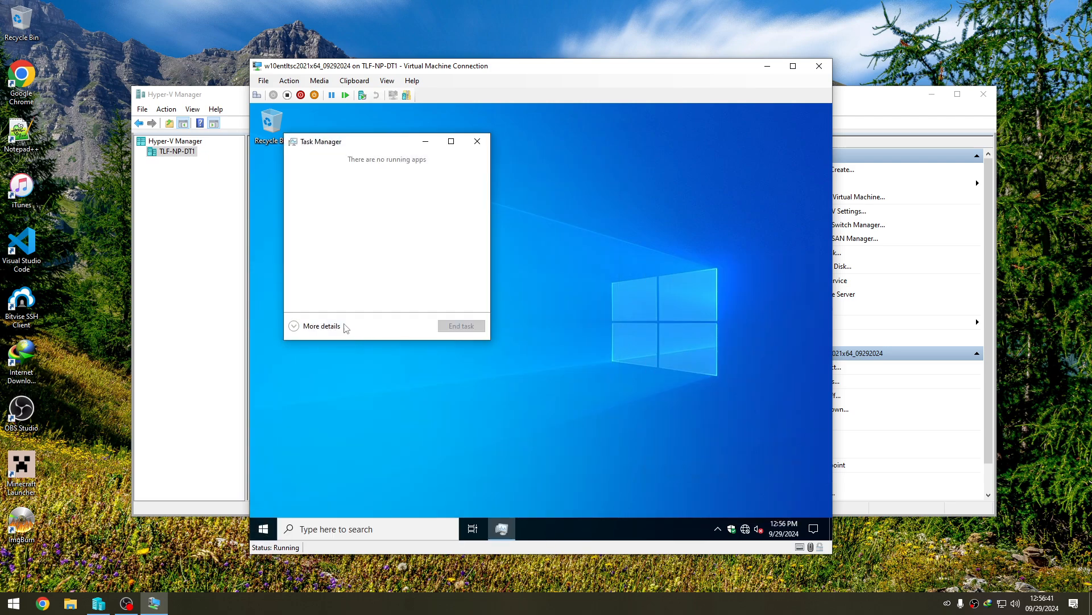
{"action": "left_click", "coordinate": [322, 326]}
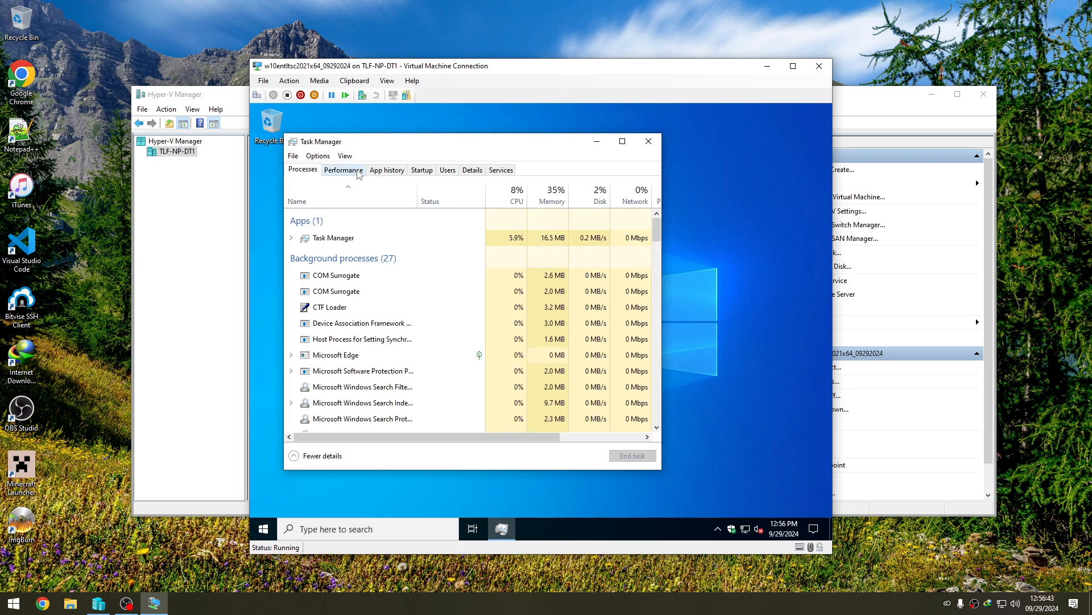
{"action": "left_click", "coordinate": [422, 170]}
{"action": "right_click", "coordinate": [359, 232]}
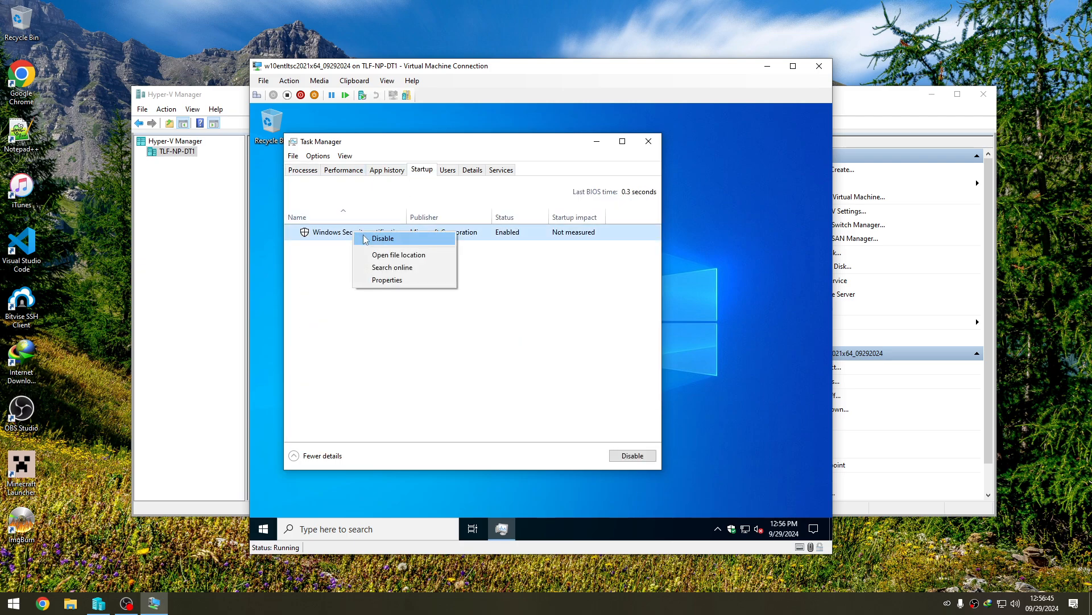
{"action": "left_click", "coordinate": [364, 237]}
{"action": "left_click", "coordinate": [648, 140]}
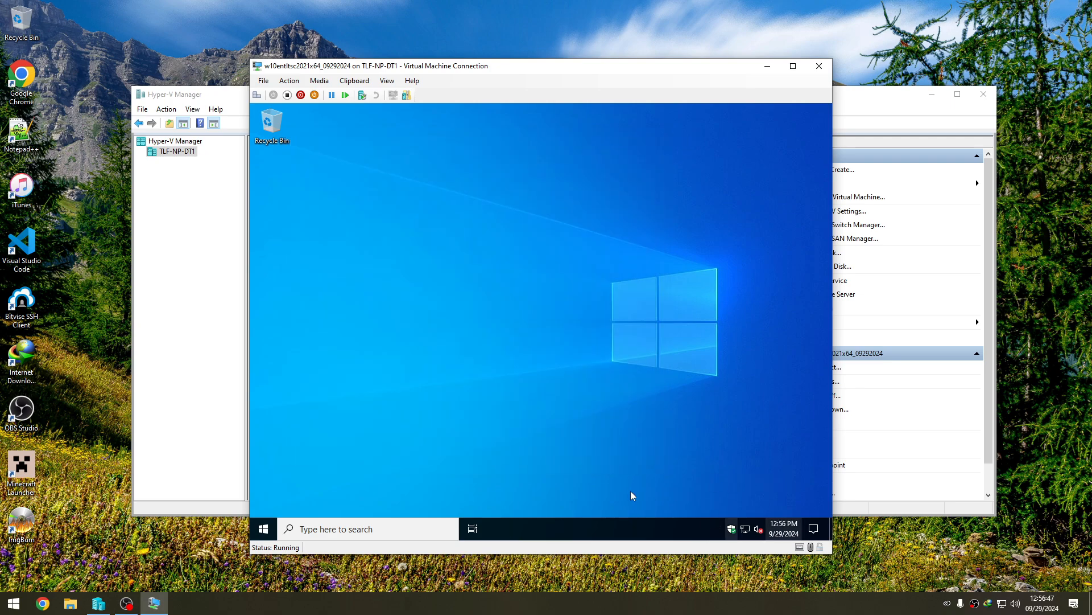
- In Windows Update's advanced options, turn on updates for other Microsoft products and downloading updates over metered connections
{"action": "key", "text": "super"}
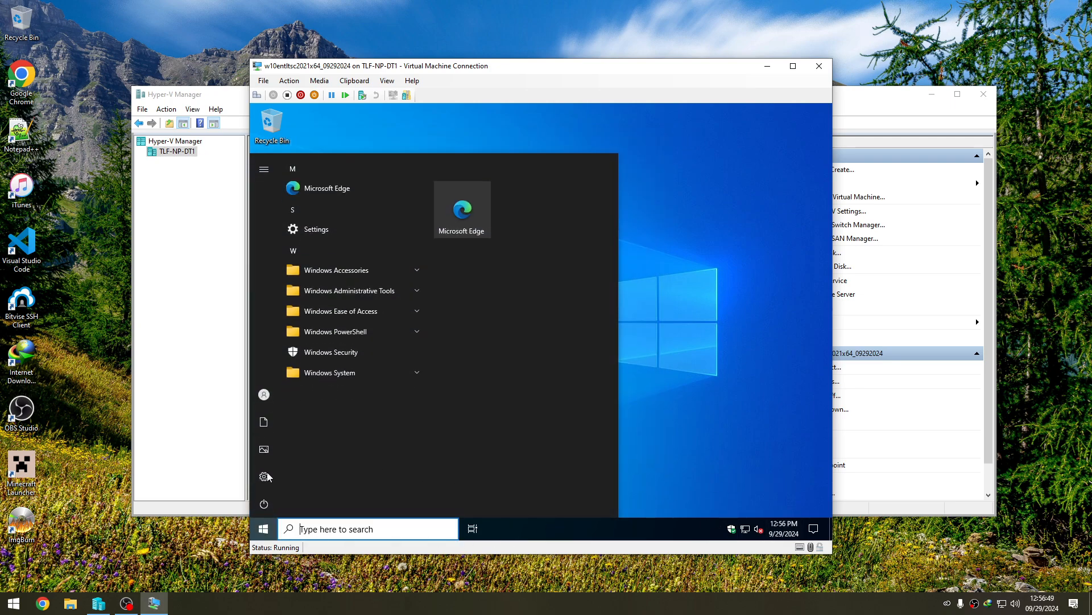
{"action": "left_click", "coordinate": [264, 476]}
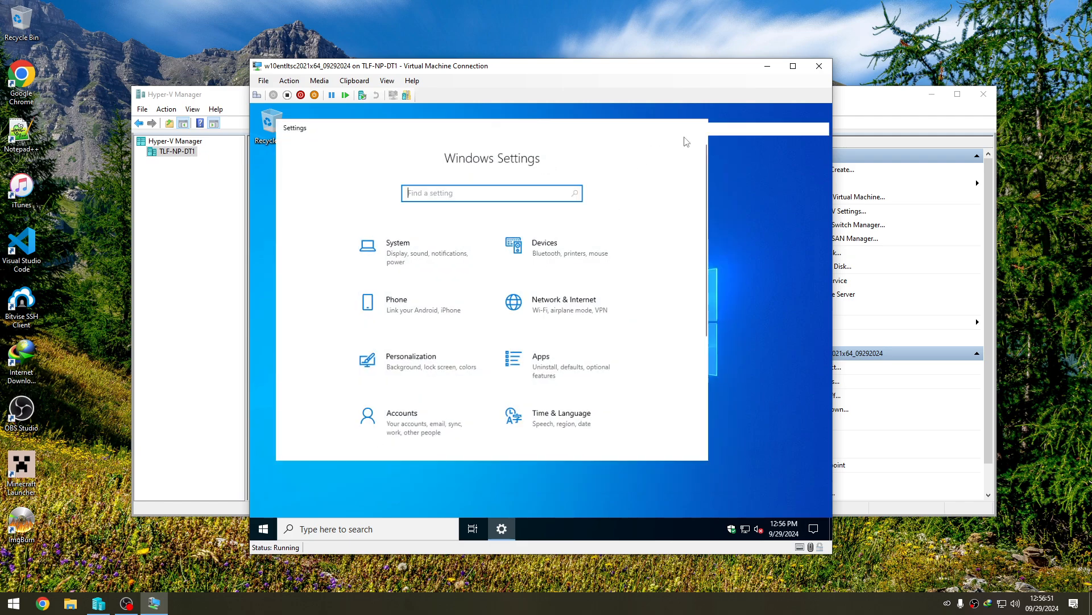
{"action": "scroll", "coordinate": [455, 398], "scroll_direction": "down", "scroll_amount": 1}
{"action": "left_click", "coordinate": [364, 440]}
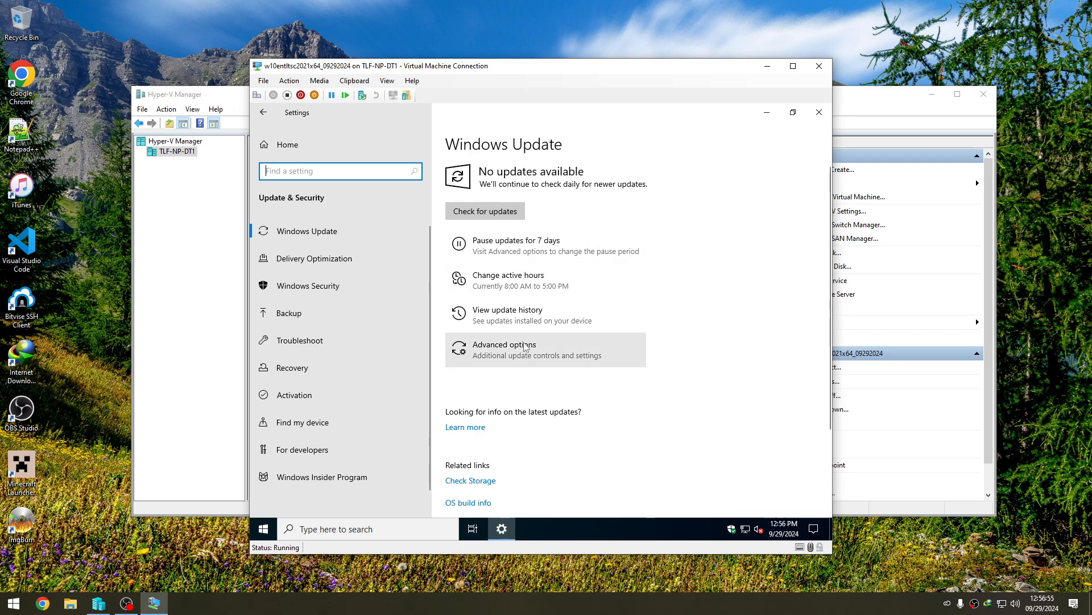
{"action": "left_click", "coordinate": [524, 347]}
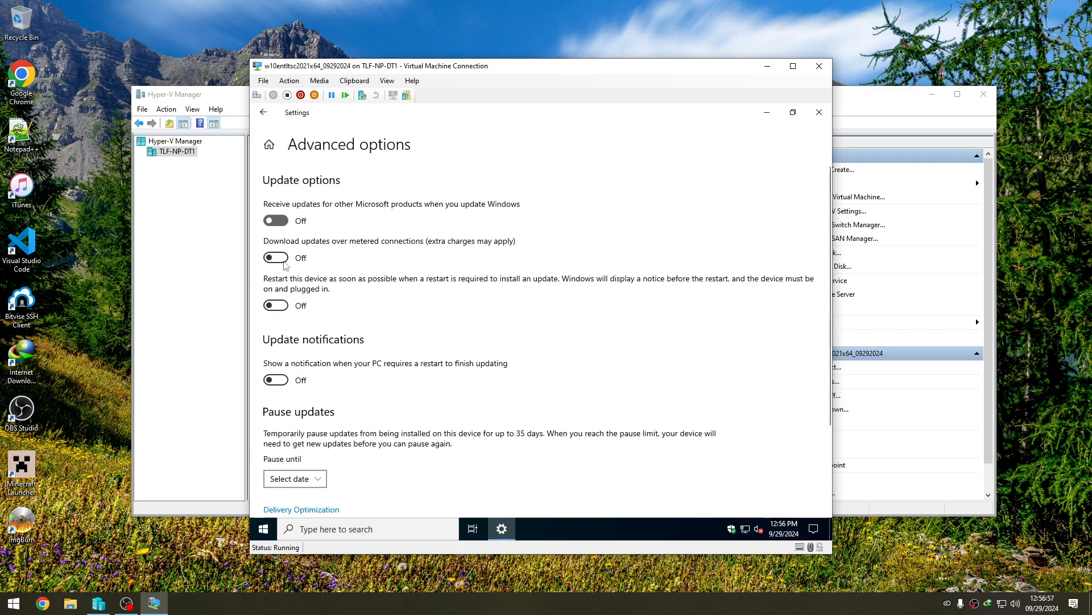
{"action": "left_click", "coordinate": [276, 257]}
{"action": "left_click", "coordinate": [264, 112]}
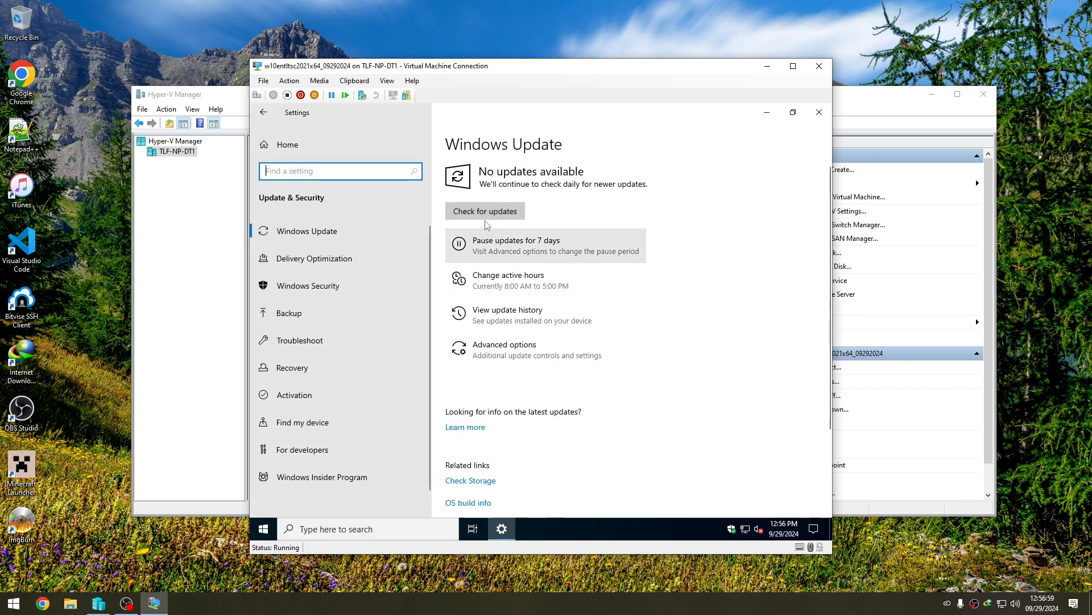
- Check for Windows updates, turn off downloads from other PCs in Delivery Optimization, and return to the Windows Update page
{"action": "left_click", "coordinate": [485, 216]}
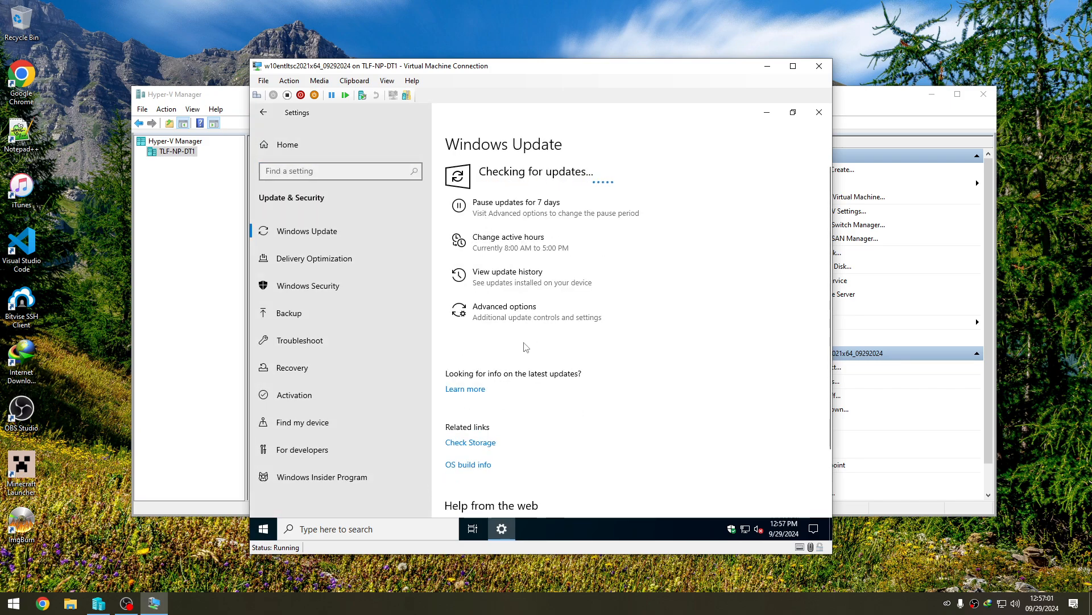
{"action": "left_click", "coordinate": [370, 261]}
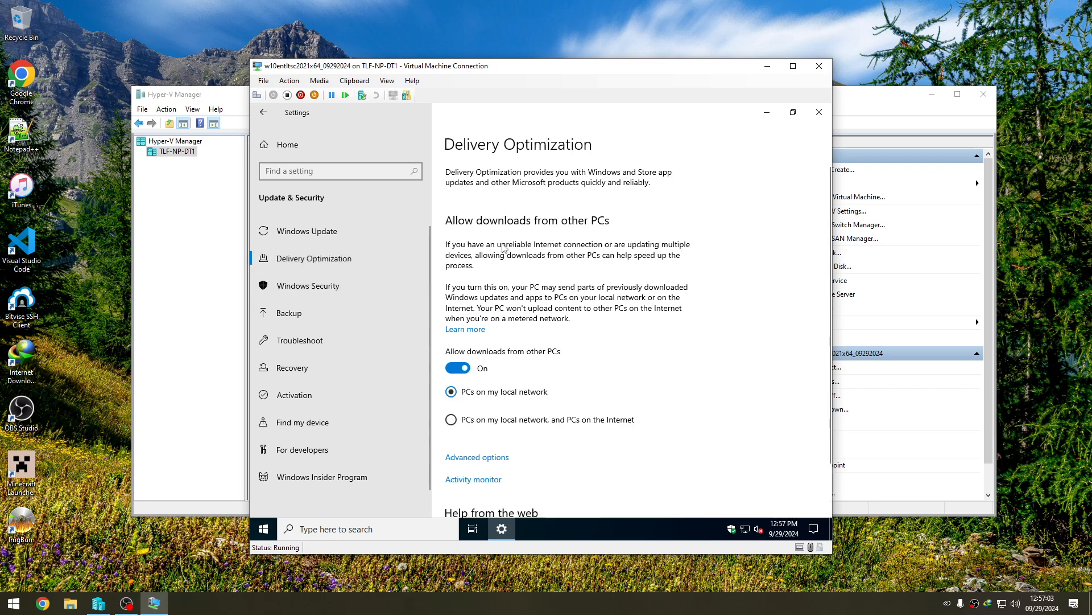
{"action": "left_click", "coordinate": [458, 368]}
{"action": "left_click", "coordinate": [339, 231]}
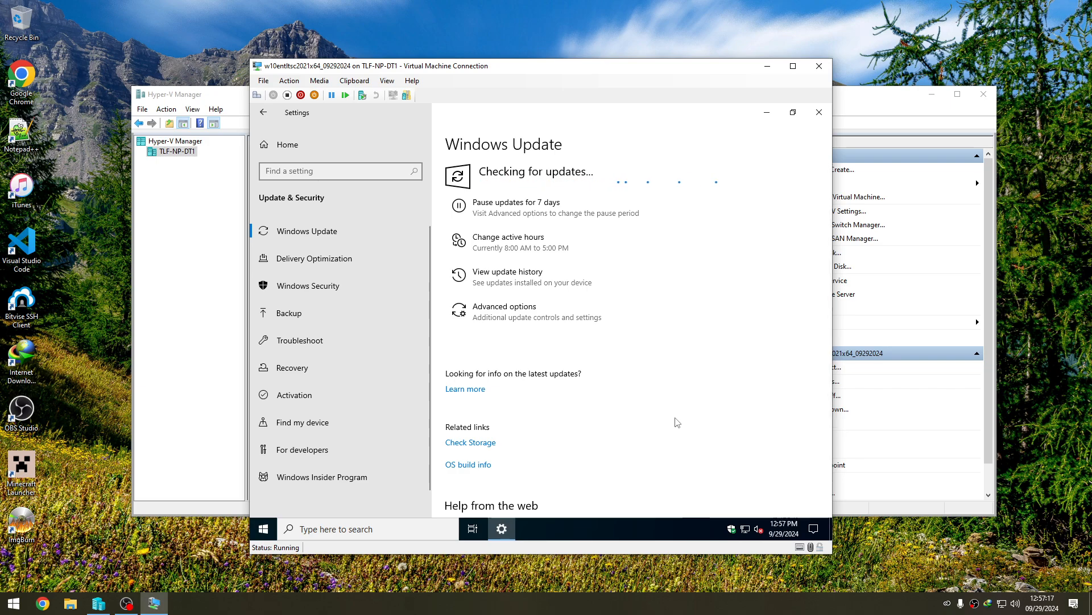
- Set the time zone to (UTC-06:00) Central Time (US & Canada), sync the clock, and return to the Windows Update page
{"action": "right_click", "coordinate": [786, 529]}
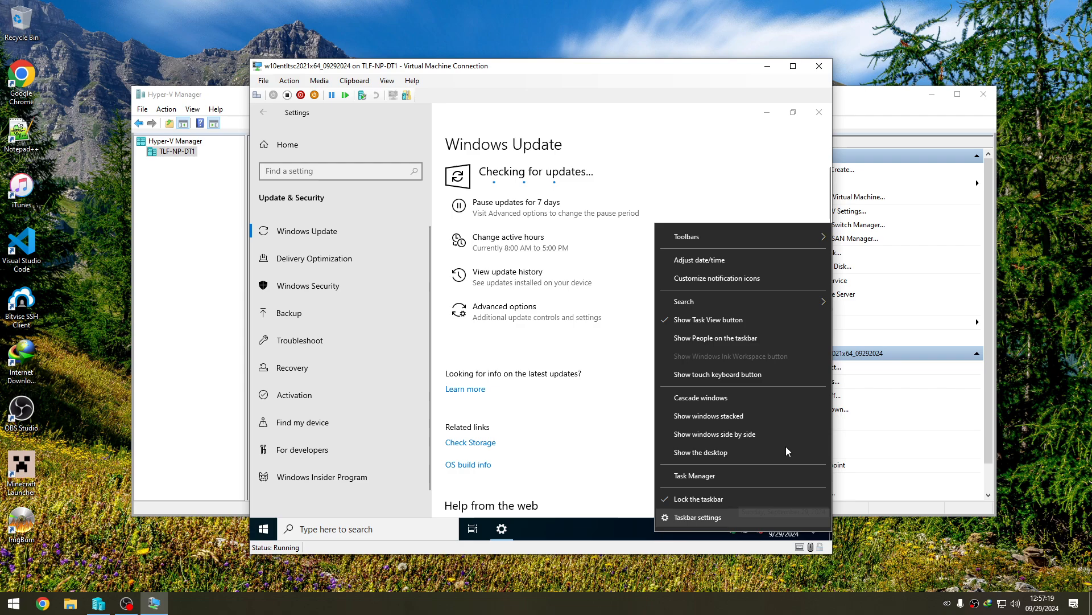
{"action": "left_click", "coordinate": [754, 260]}
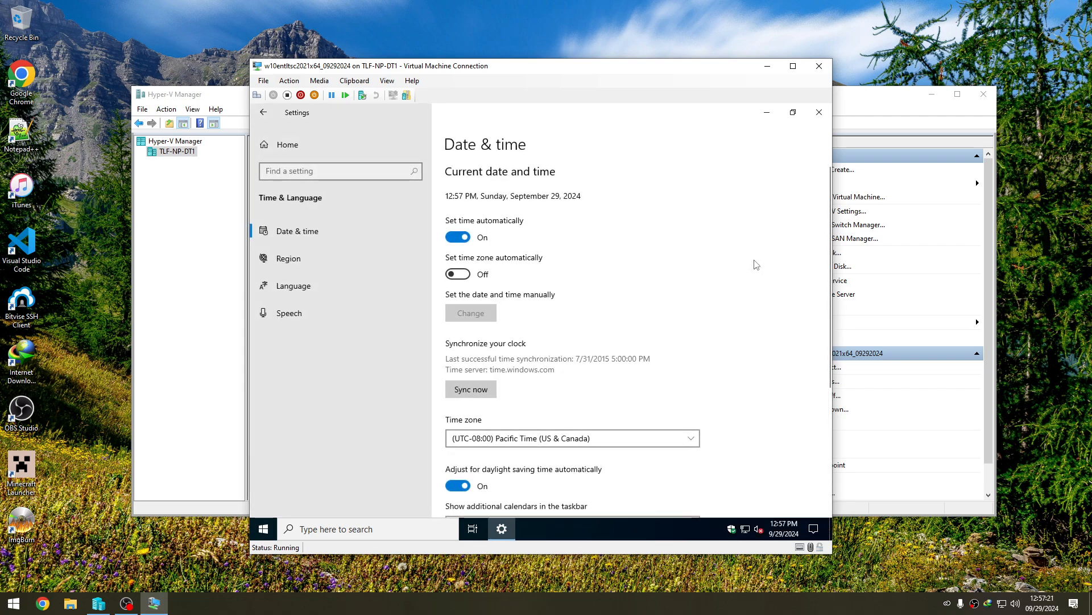
{"action": "scroll", "coordinate": [628, 371], "scroll_direction": "down", "scroll_amount": 1}
{"action": "scroll", "coordinate": [628, 371], "scroll_direction": "down", "scroll_amount": 3}
{"action": "scroll", "coordinate": [556, 361], "scroll_direction": "up", "scroll_amount": 3}
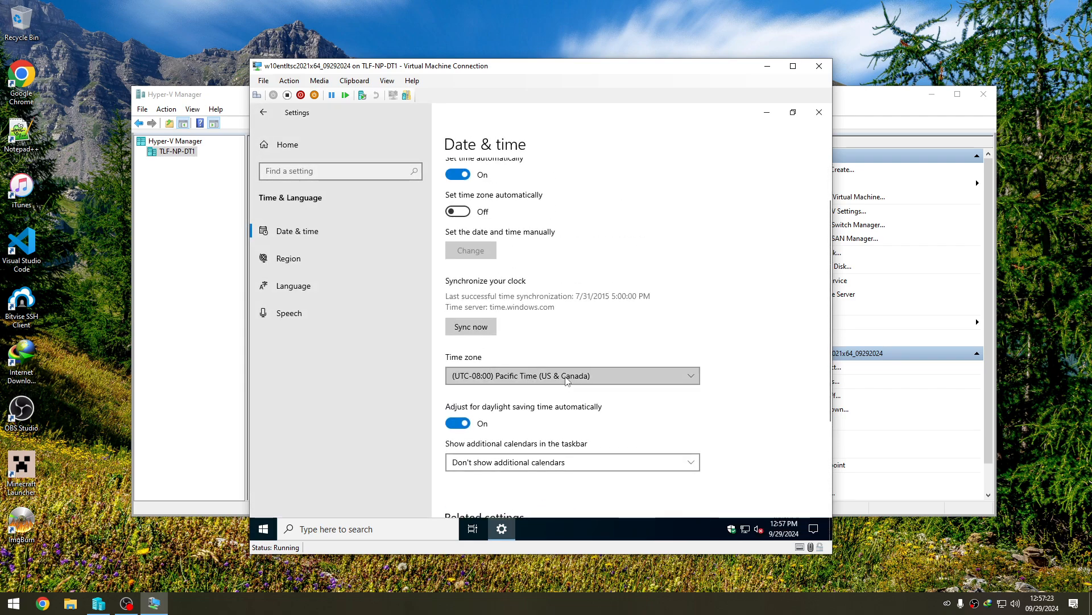
{"action": "left_click", "coordinate": [546, 375]}
{"action": "scroll", "coordinate": [583, 424], "scroll_direction": "down", "scroll_amount": 1}
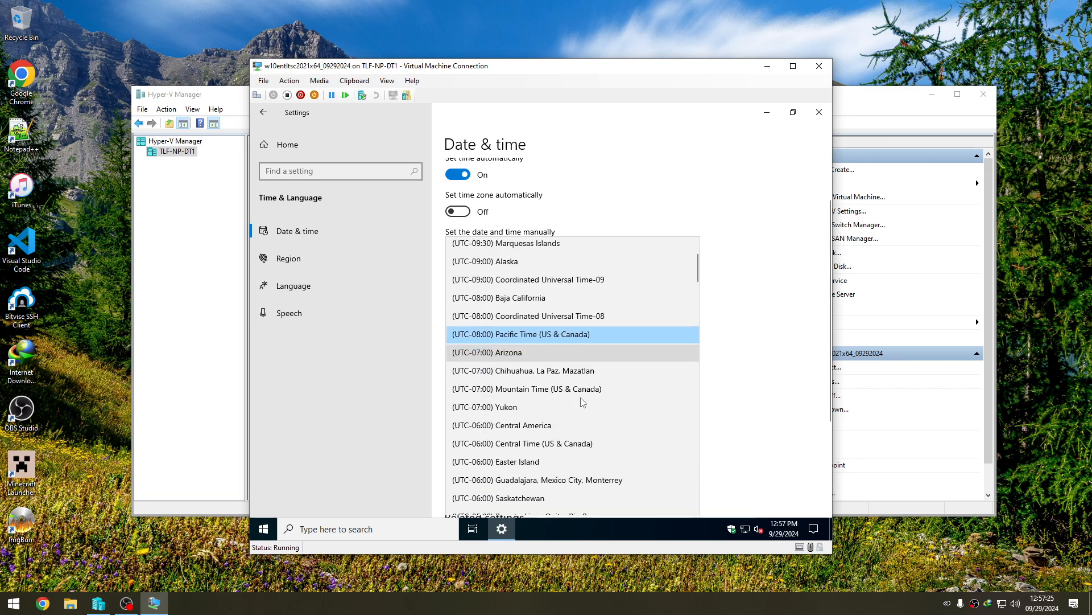
{"action": "left_click", "coordinate": [583, 441]}
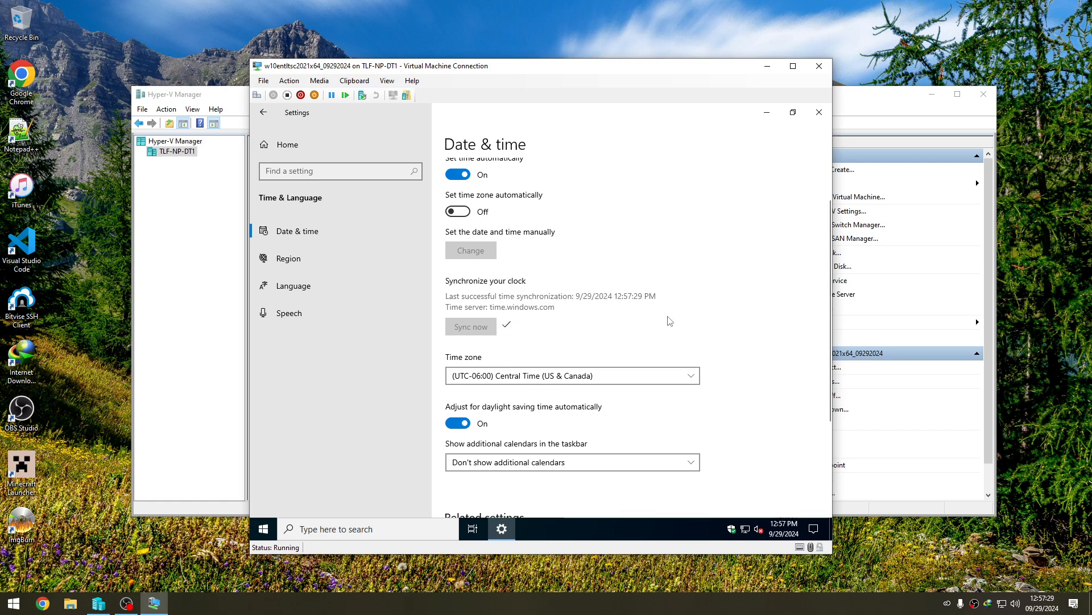
{"action": "scroll", "coordinate": [615, 387], "scroll_direction": "up", "scroll_amount": 2}
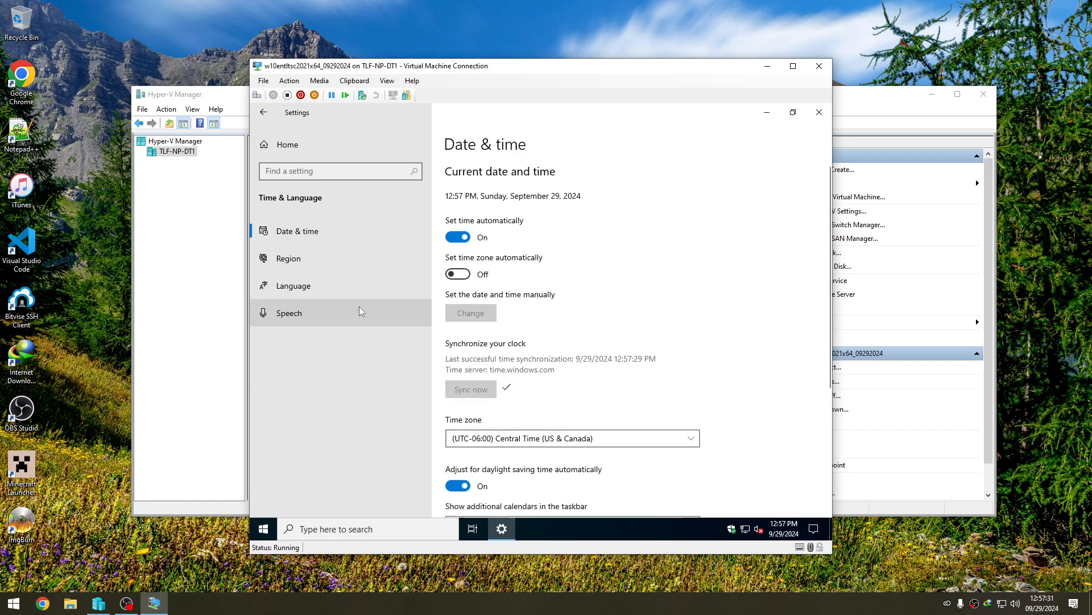
{"action": "left_click", "coordinate": [263, 113]}
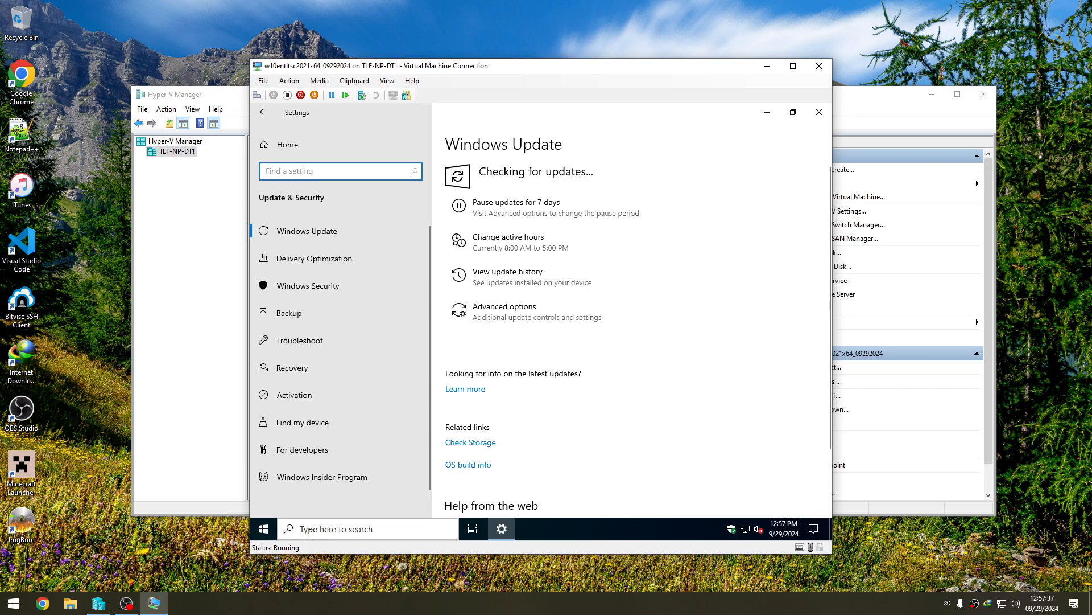
{"action": "left_click", "coordinate": [264, 528]}
{"action": "left_click", "coordinate": [270, 534]}
{"action": "left_click", "coordinate": [271, 534]}
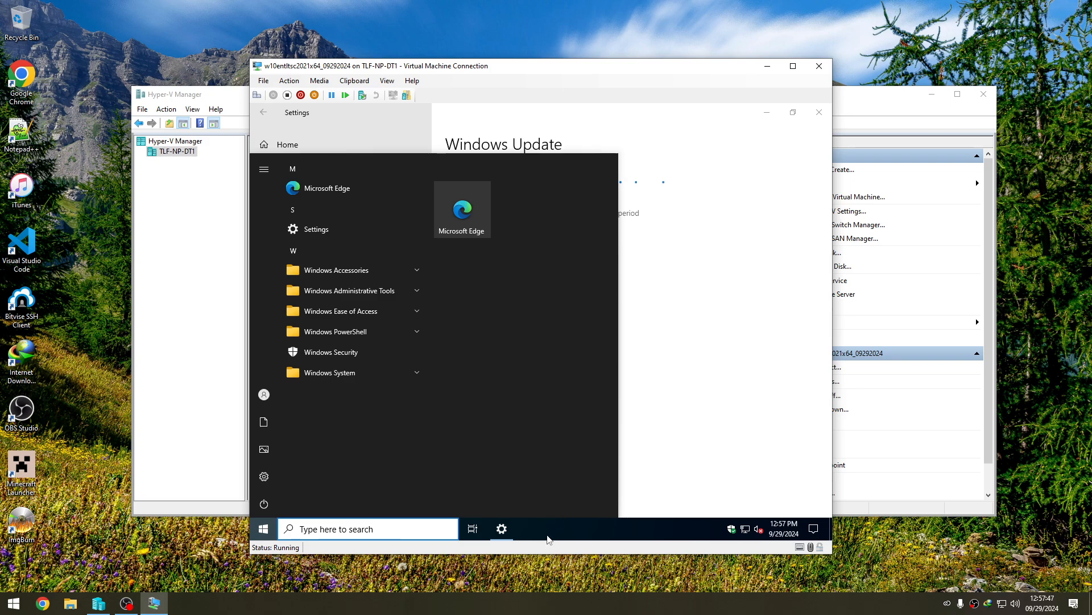
{"action": "left_click", "coordinate": [729, 379]}
- Uninstall Microsoft Edge through Control Panel's Programs and Features, also clearing its browsing data
{"action": "left_click", "coordinate": [326, 528]}
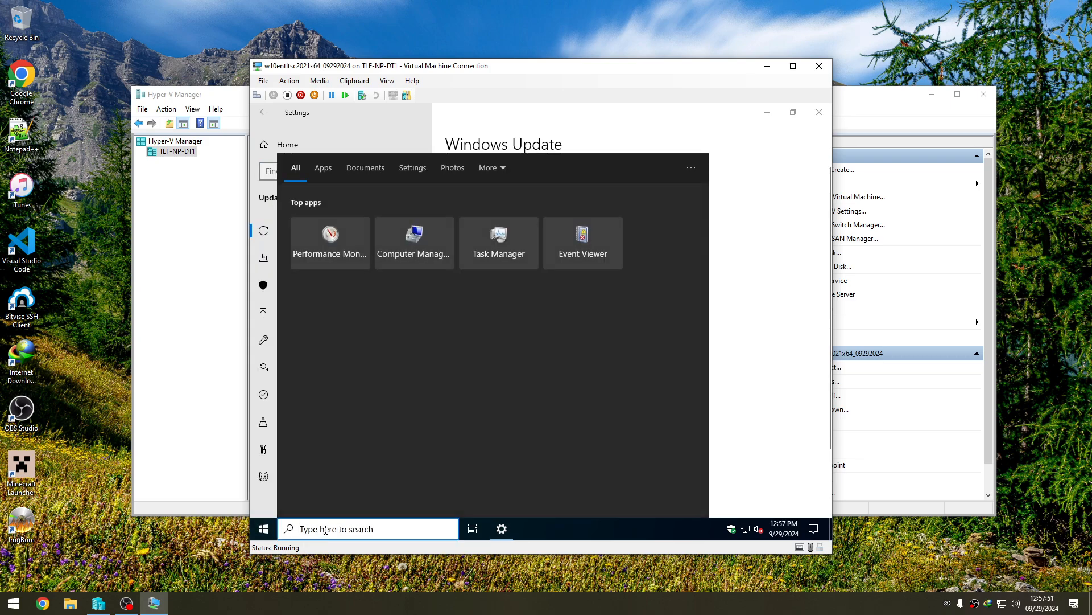
{"action": "type", "text": "conto"}
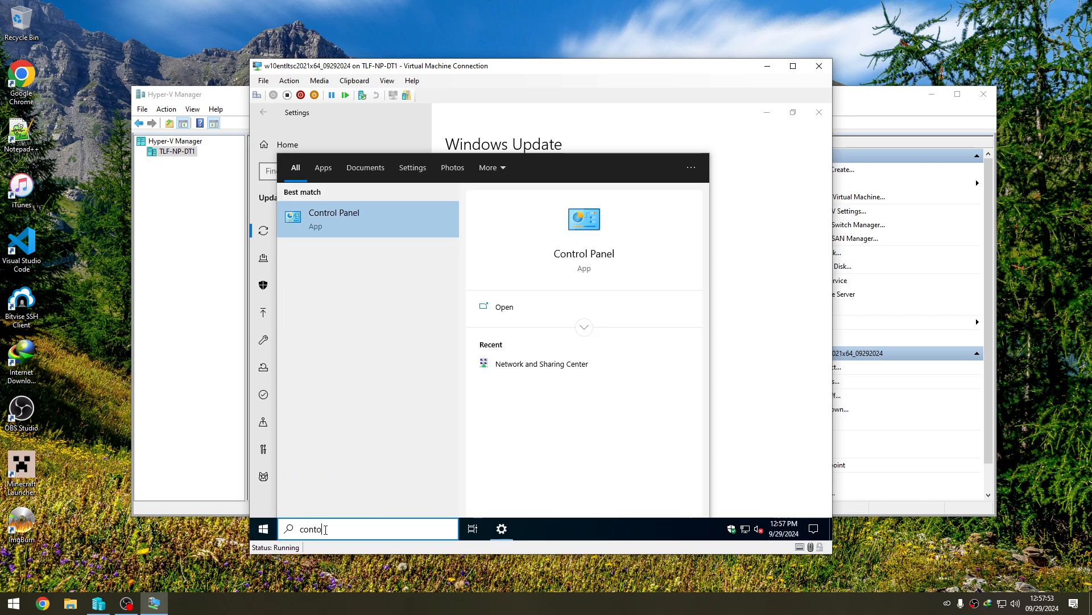
{"action": "key", "text": "BackSpace"}
{"action": "type", "text": "rol"}
{"action": "key", "text": "Return"}
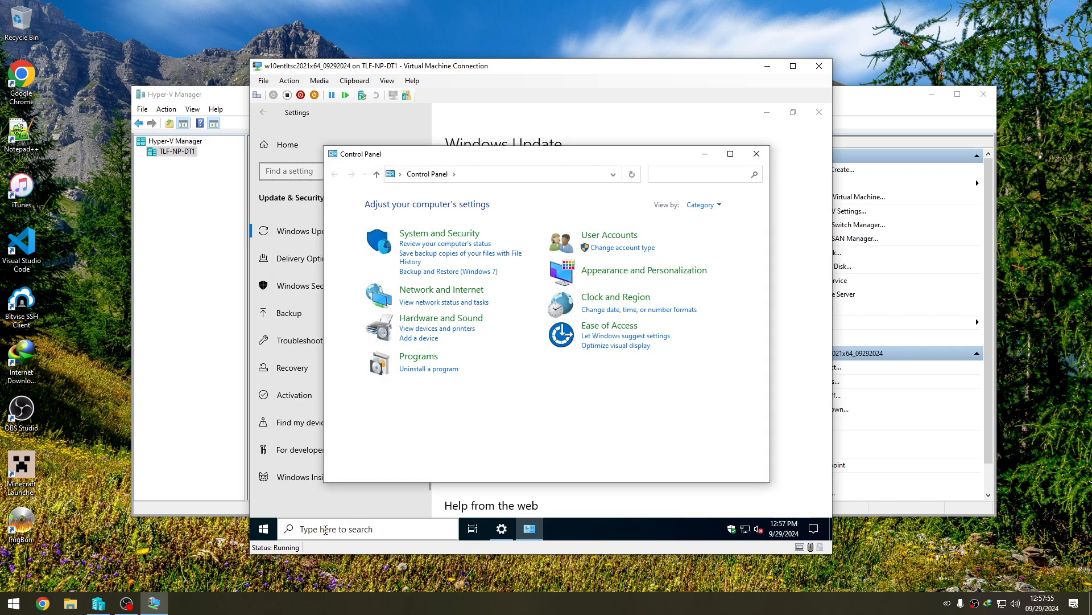
{"action": "left_click", "coordinate": [446, 369]}
{"action": "left_click", "coordinate": [484, 274]}
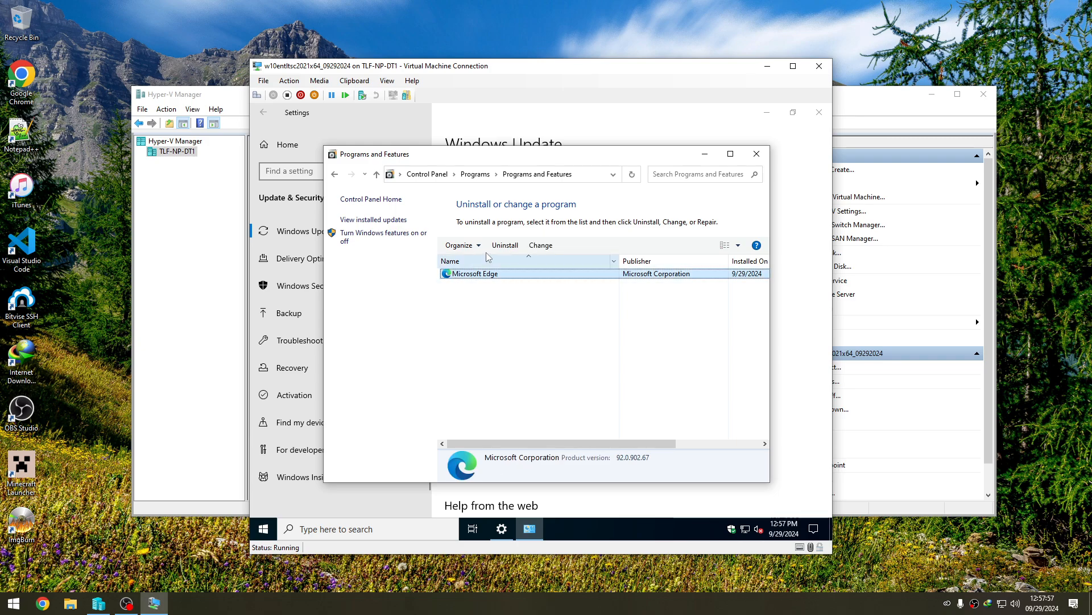
{"action": "left_click", "coordinate": [505, 245]}
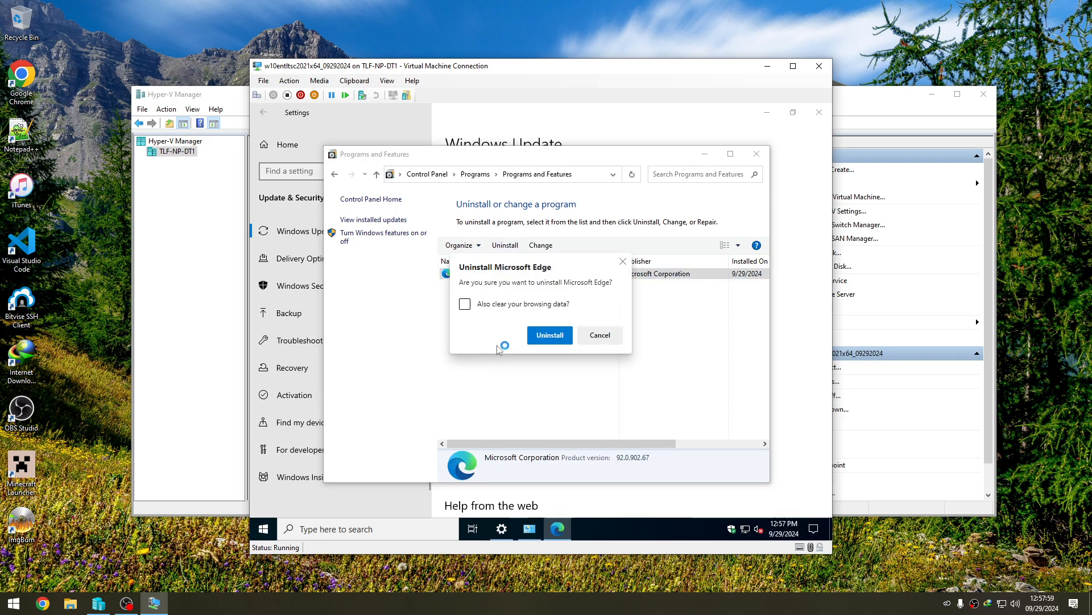
{"action": "left_click", "coordinate": [524, 304]}
{"action": "left_click", "coordinate": [546, 340]}
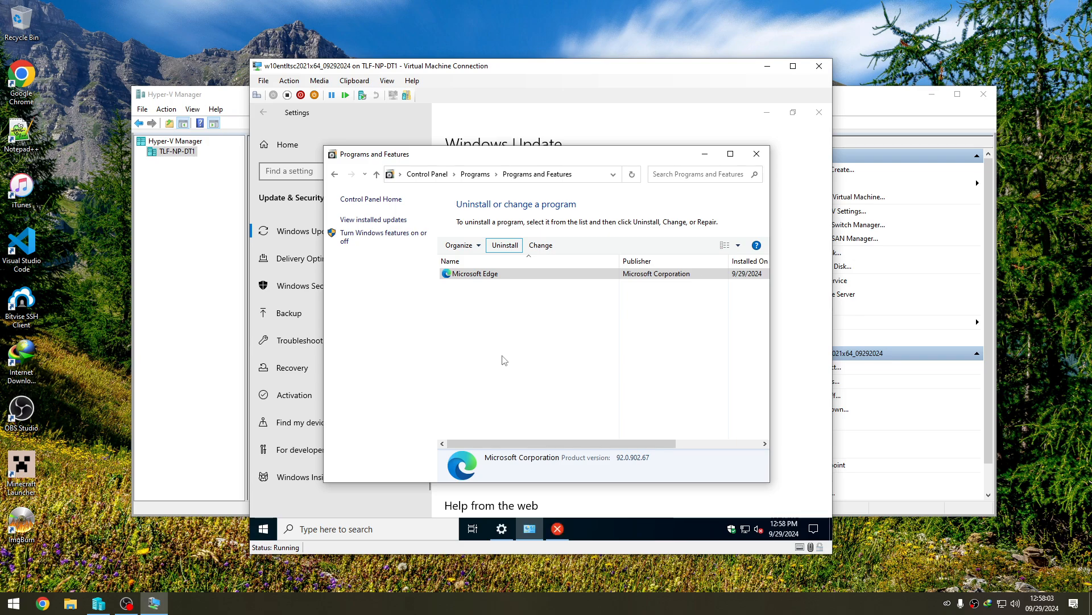
{"action": "left_click", "coordinate": [560, 530]}
{"action": "left_click", "coordinate": [674, 318]}
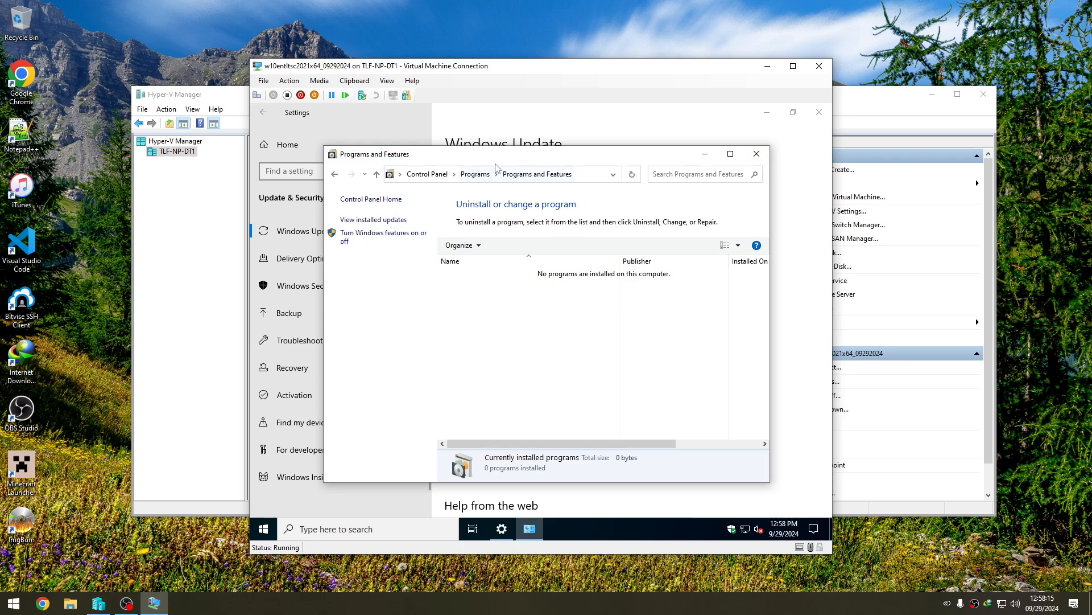
- Turn off the Internet Explorer 11 Windows feature without restarting, and close Programs and Features
{"action": "left_click_drag", "start_coordinate": [503, 164], "coordinate": [536, 231]}
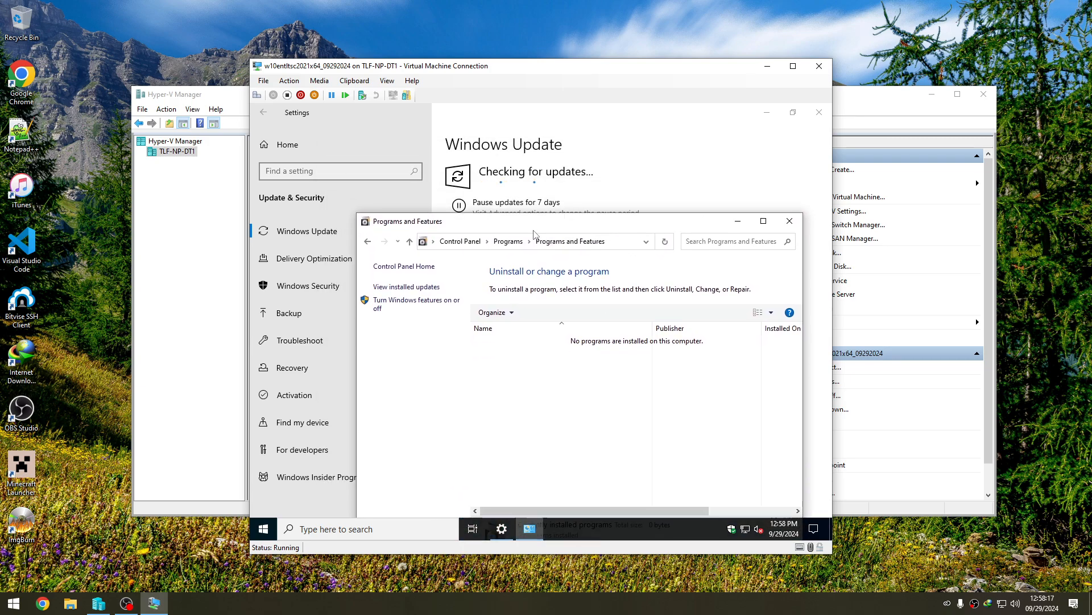
{"action": "left_click", "coordinate": [421, 300]}
{"action": "left_click", "coordinate": [435, 272]}
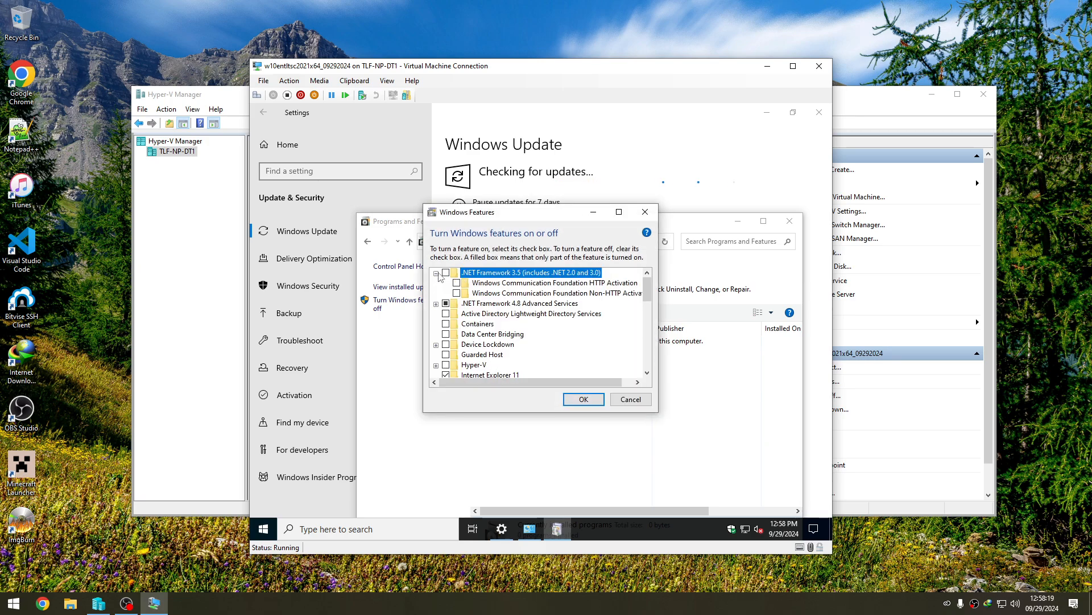
{"action": "scroll", "coordinate": [463, 348], "scroll_direction": "down", "scroll_amount": 1}
{"action": "scroll", "coordinate": [464, 348], "scroll_direction": "down", "scroll_amount": 2}
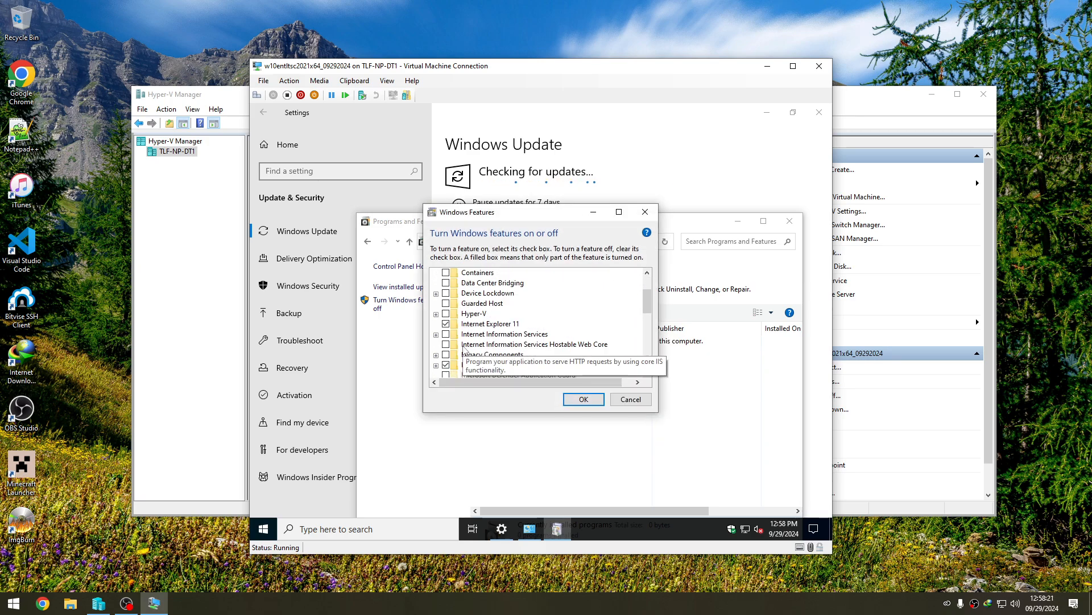
{"action": "left_click", "coordinate": [446, 304]}
{"action": "left_click", "coordinate": [567, 345]}
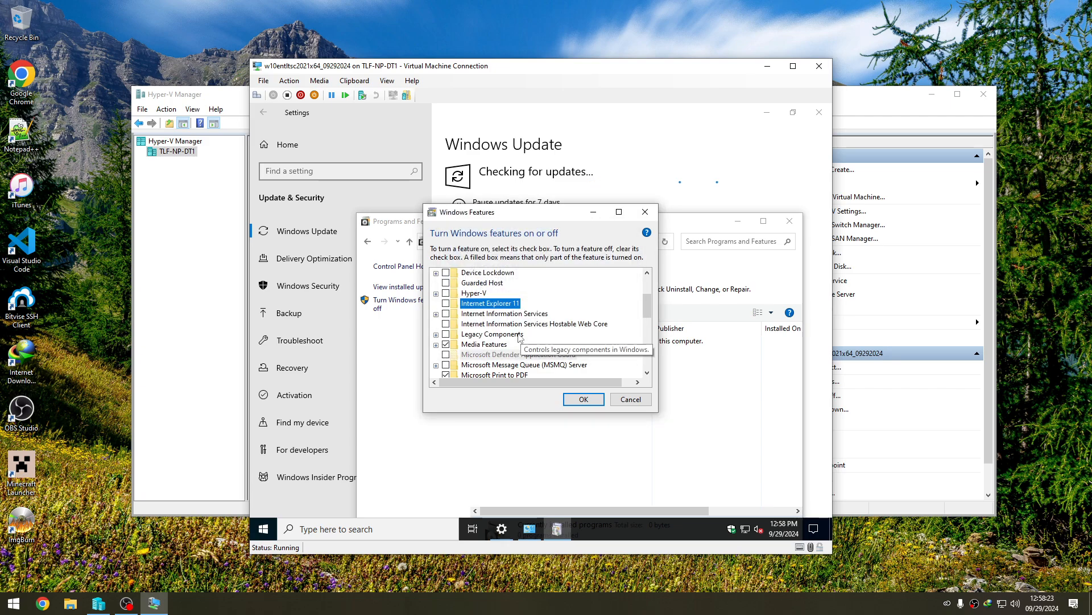
{"action": "left_click", "coordinate": [584, 399]}
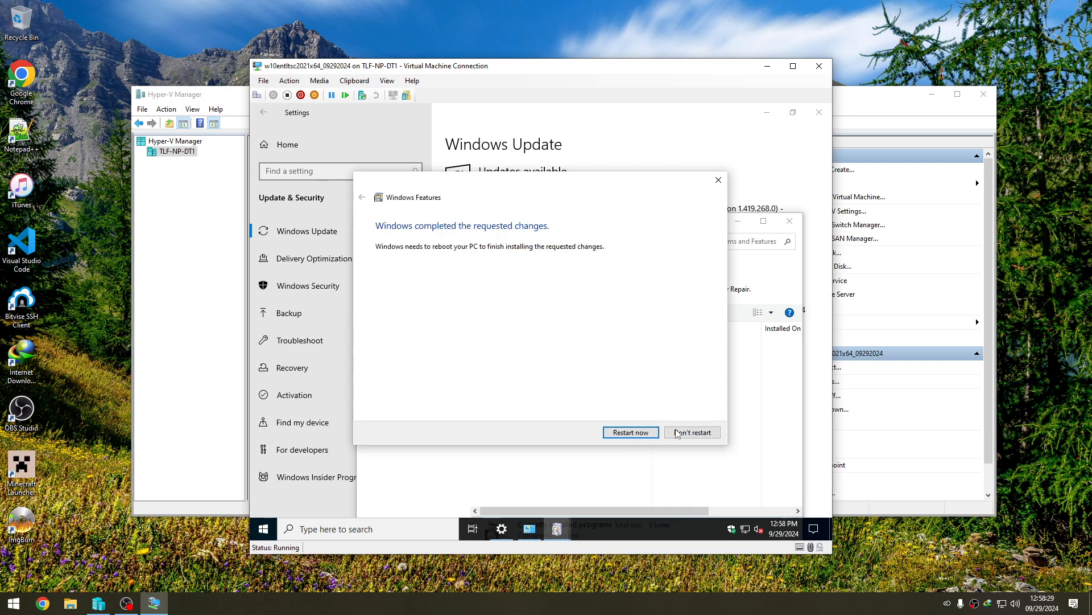
{"action": "left_click", "coordinate": [685, 432]}
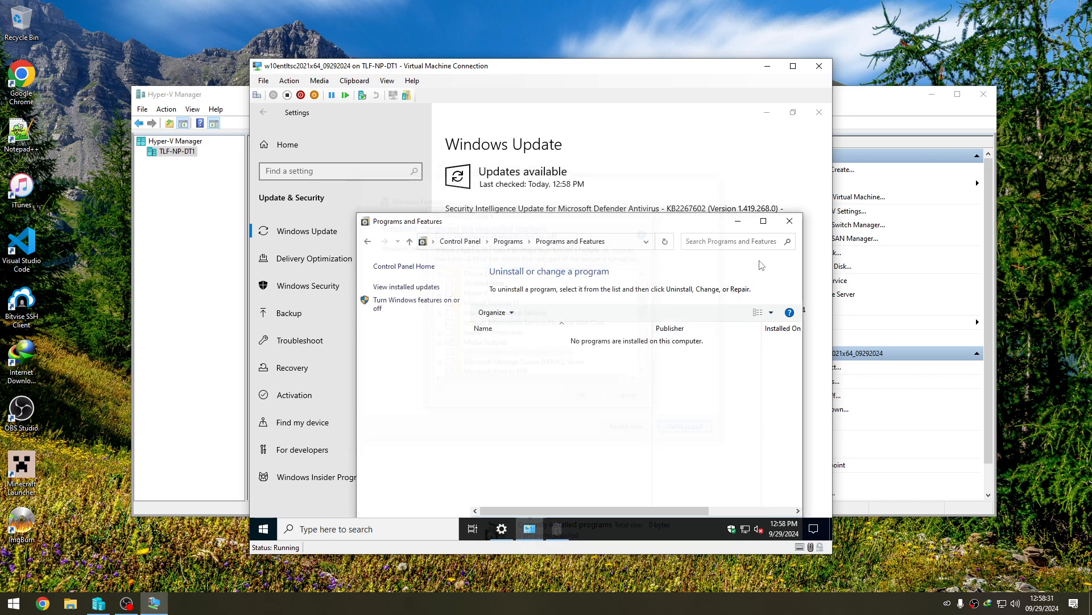
{"action": "left_click", "coordinate": [790, 220]}
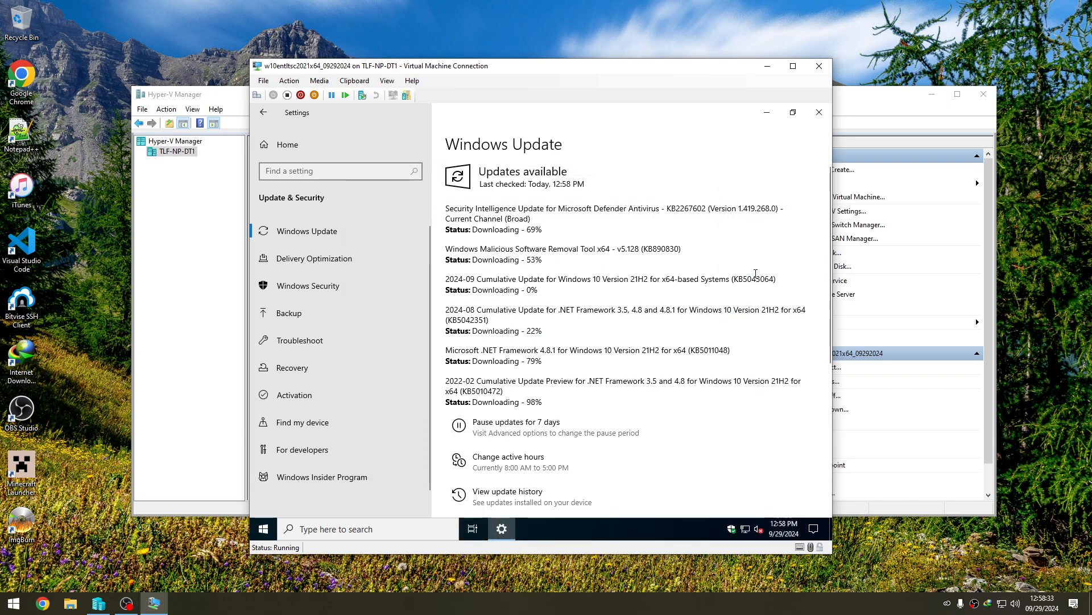
{"action": "scroll", "coordinate": [756, 274], "scroll_direction": "down", "scroll_amount": 5}
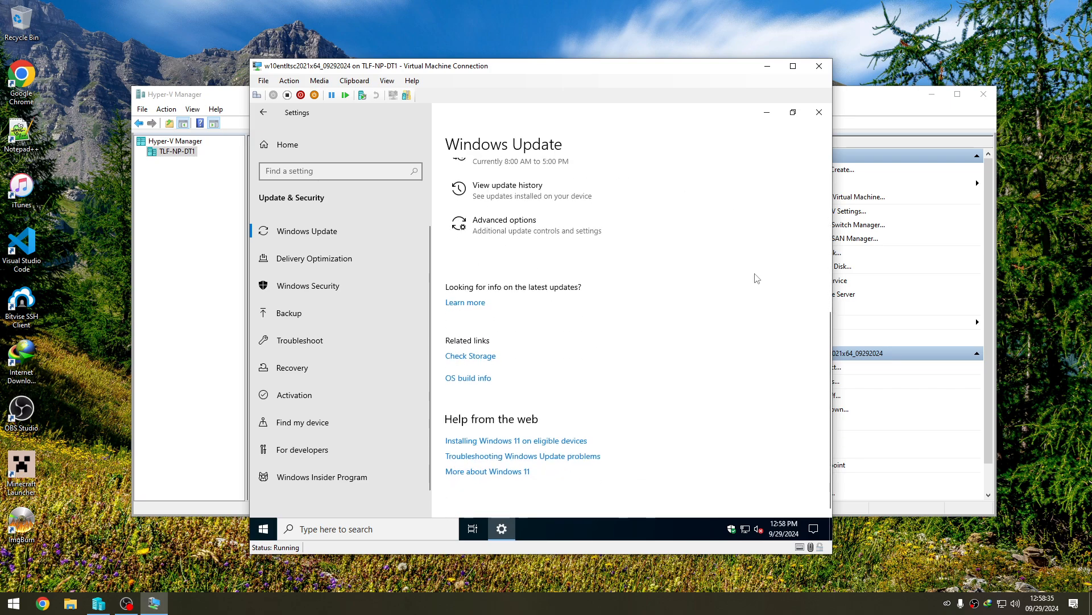
{"action": "scroll", "coordinate": [757, 278], "scroll_direction": "up", "scroll_amount": 5}
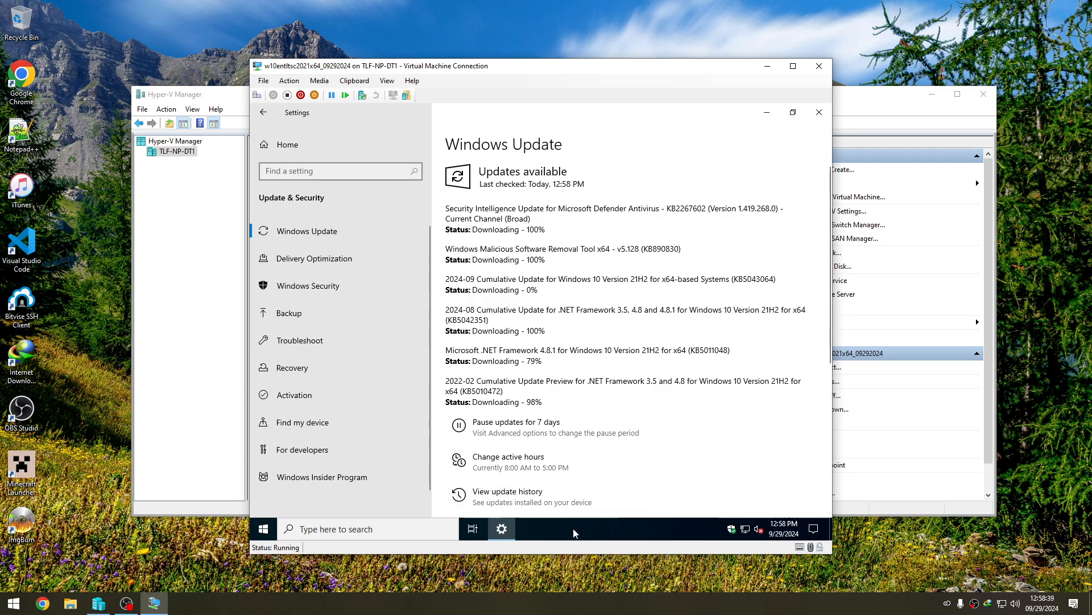
{"action": "left_click", "coordinate": [264, 531]}
{"action": "left_click", "coordinate": [267, 534]}
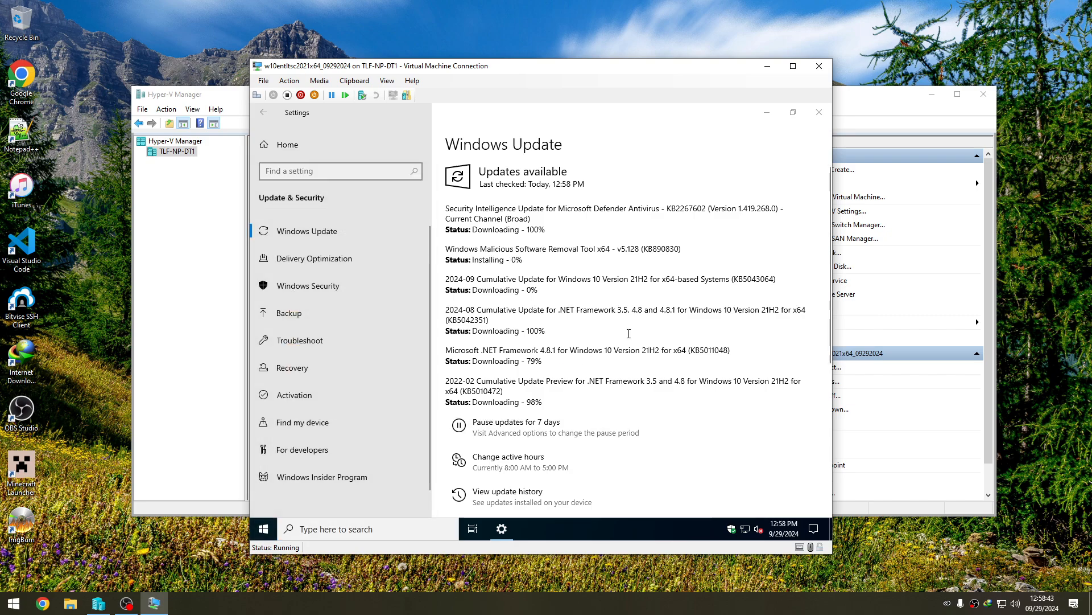
{"action": "scroll", "coordinate": [637, 328], "scroll_direction": "down", "scroll_amount": 3}
{"action": "scroll", "coordinate": [637, 330], "scroll_direction": "up", "scroll_amount": 3}
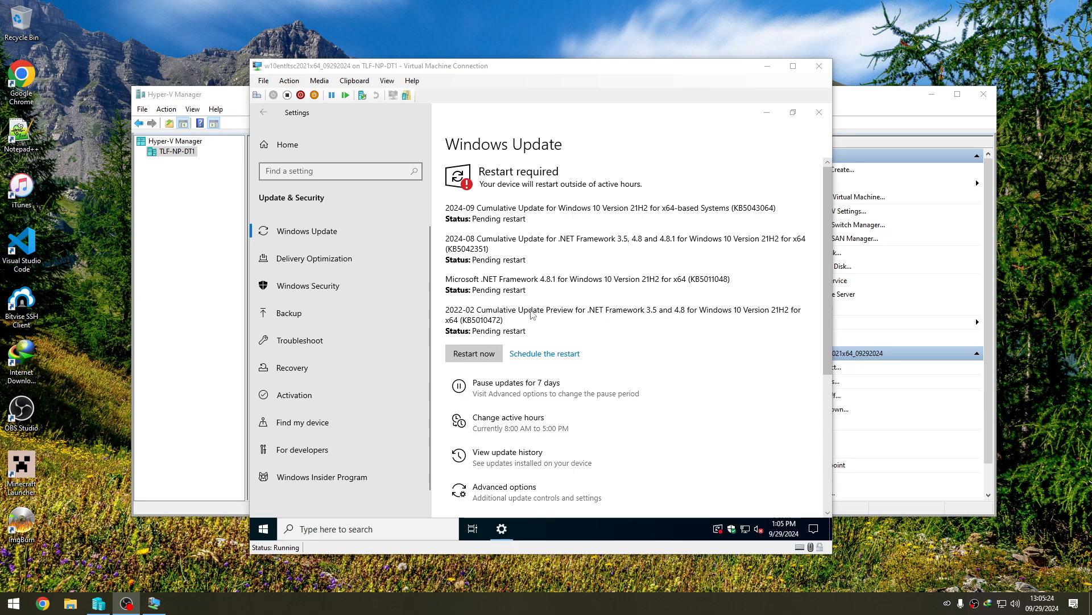
- Restart the virtual machine from Windows Update to finish installing the pending updates
{"action": "left_click", "coordinate": [485, 352]}
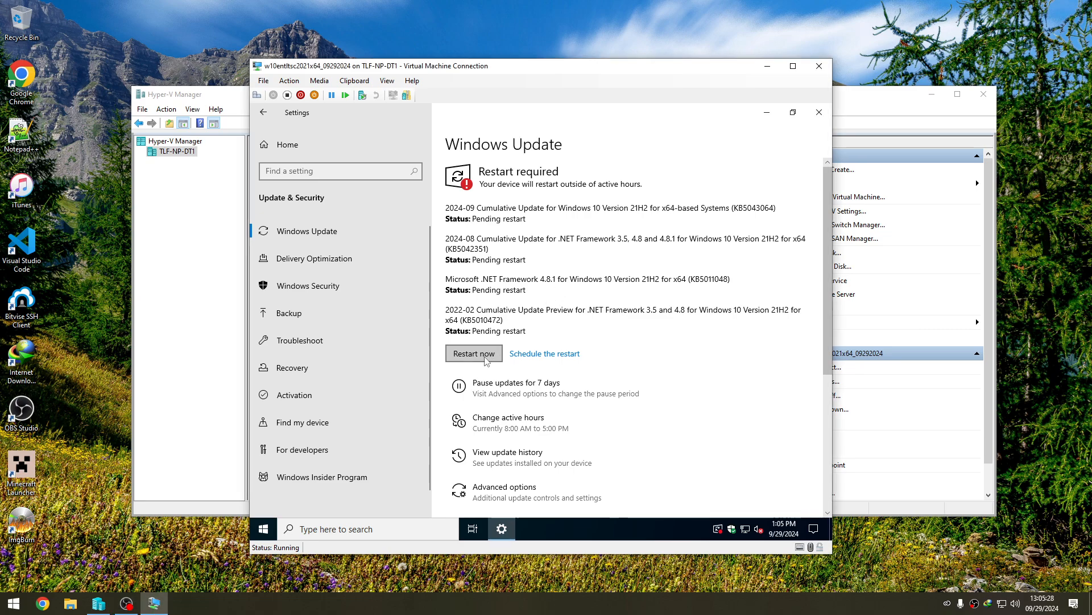
{"action": "left_click", "coordinate": [487, 358]}
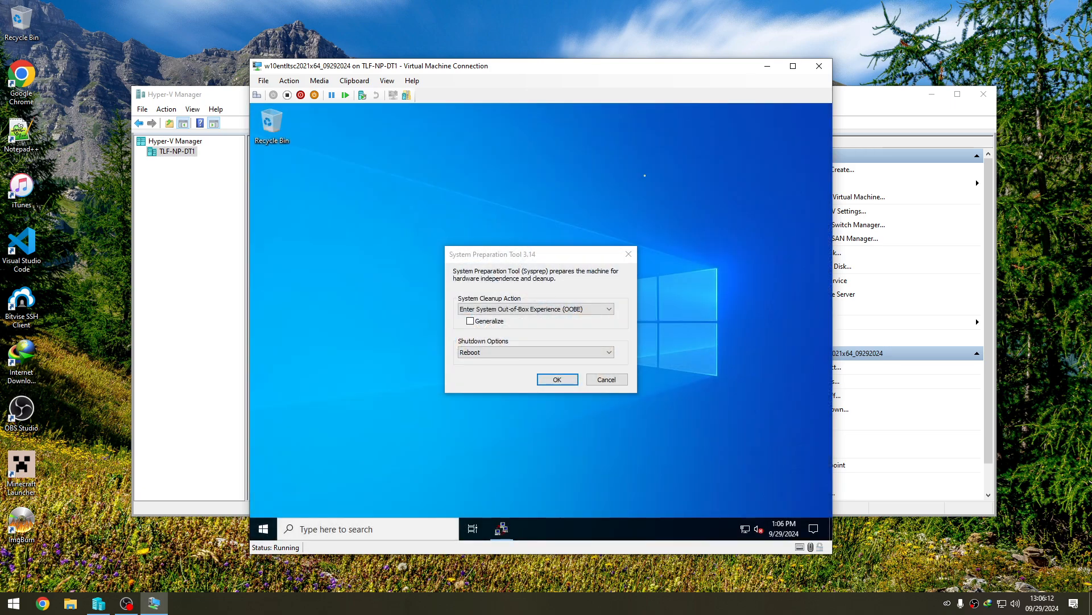
- Open File Explorer inside the virtual machine and show the drives under This PC
{"action": "left_click", "coordinate": [263, 529]}
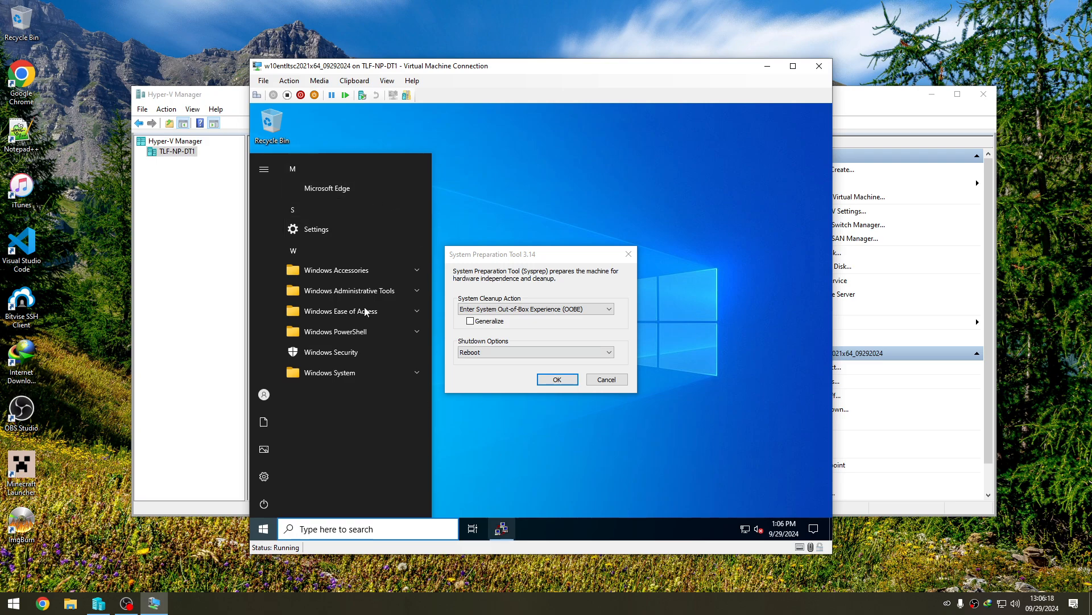
{"action": "left_click", "coordinate": [470, 162]}
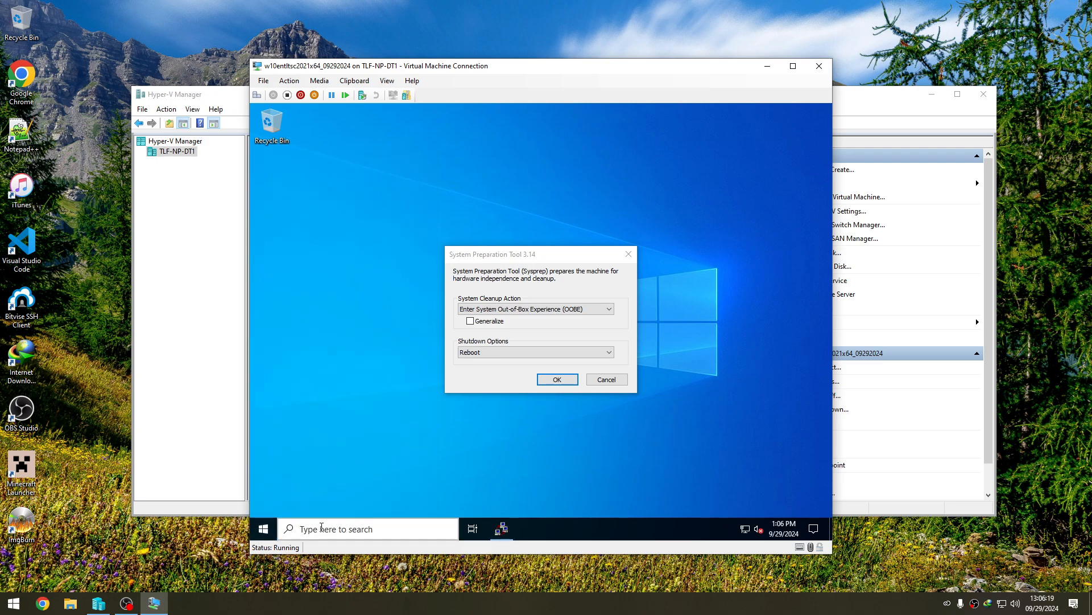
{"action": "left_click", "coordinate": [263, 529]}
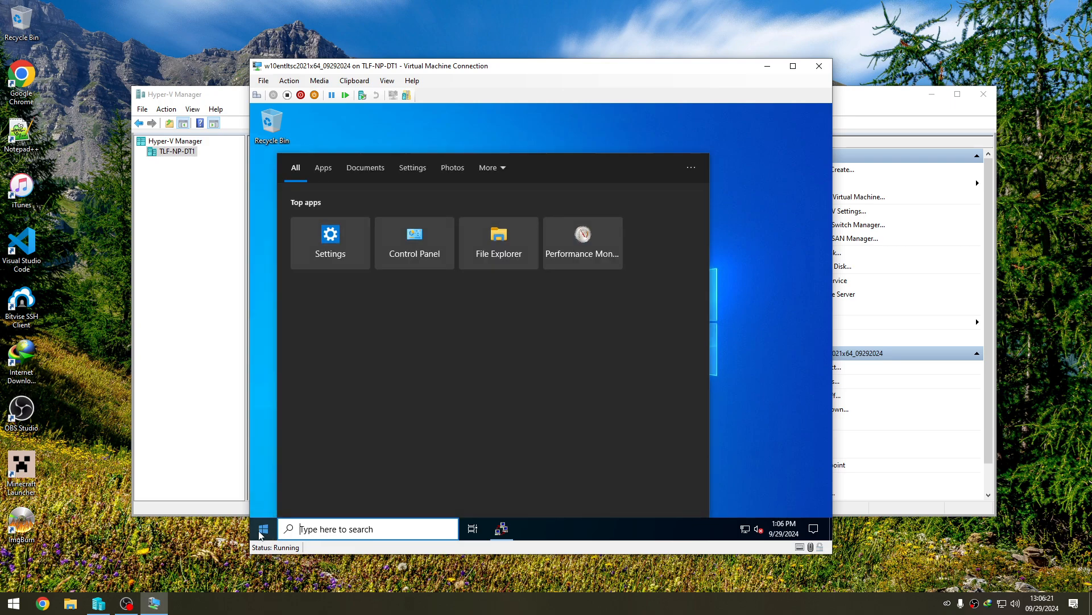
{"action": "left_click", "coordinate": [521, 232]}
{"action": "left_click", "coordinate": [380, 290]}
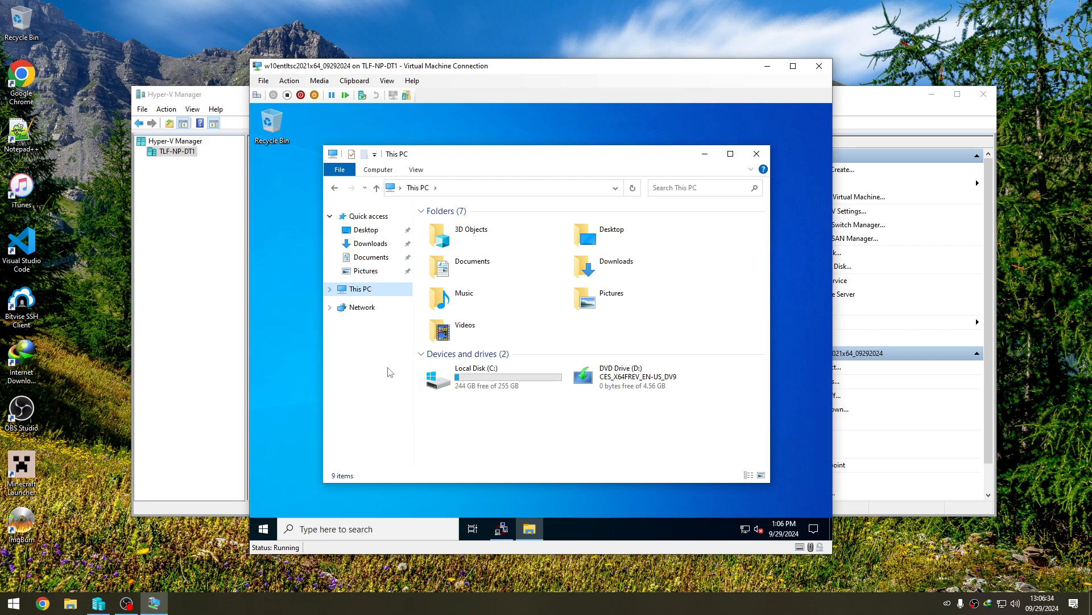
- Open File Explorer on the host and look up the Chrome and Ninite installers in the Downloads folder
{"action": "key", "text": "super+e"}
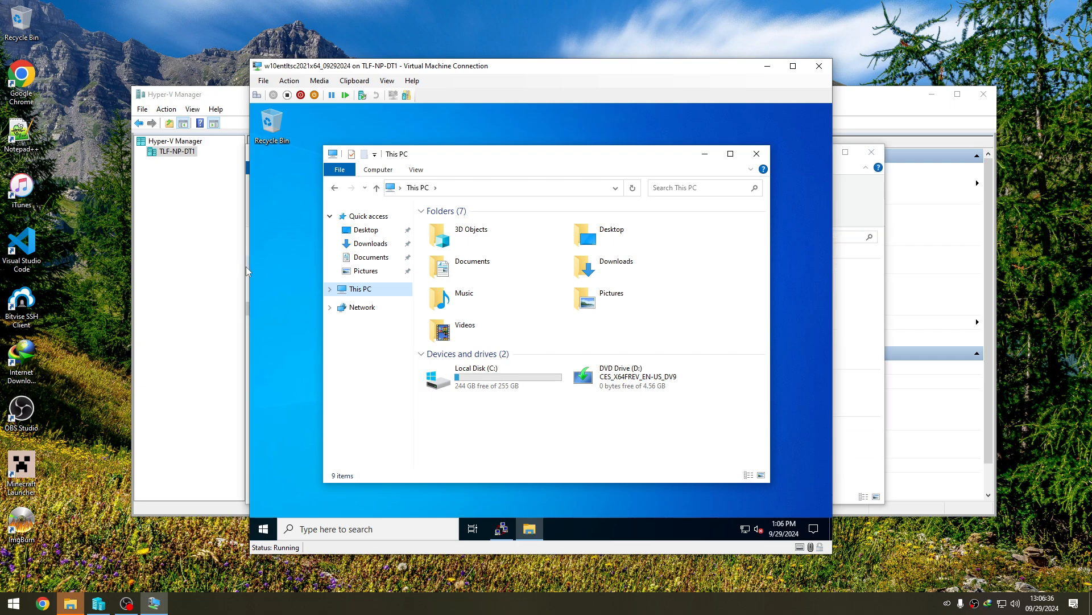
{"action": "left_click", "coordinate": [246, 267]}
{"action": "left_click", "coordinate": [297, 278]}
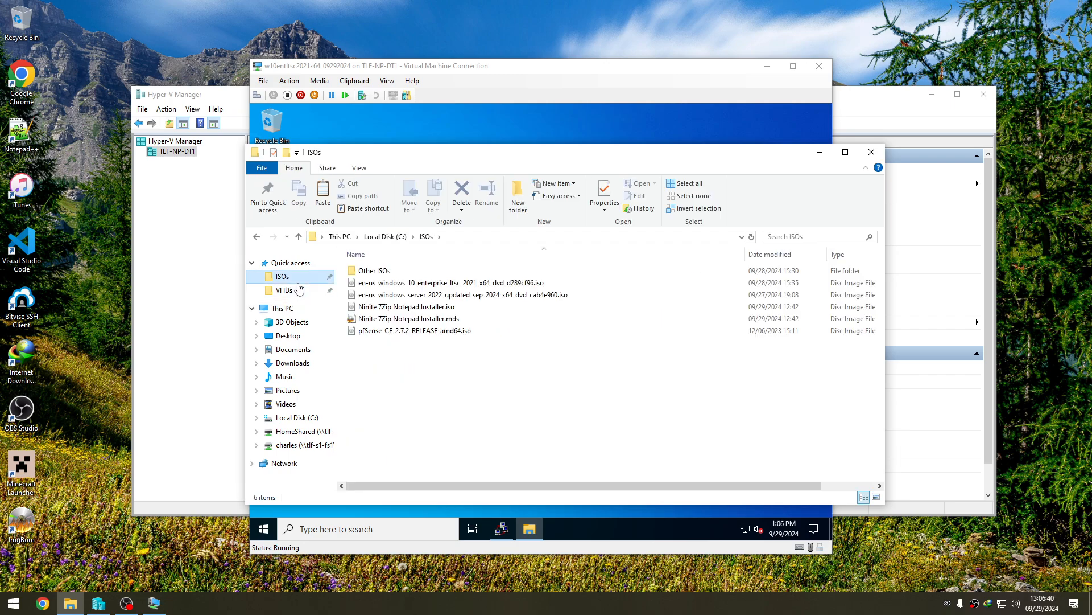
{"action": "left_click", "coordinate": [304, 364]}
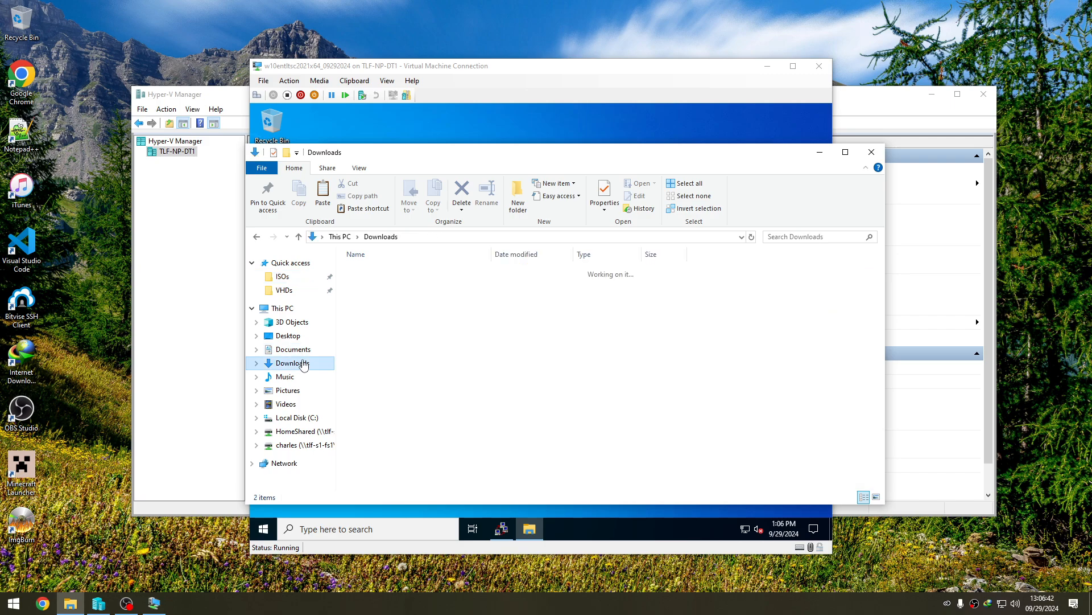
{"action": "left_click_drag", "start_coordinate": [400, 319], "coordinate": [370, 266]}
{"action": "left_click_drag", "start_coordinate": [494, 255], "coordinate": [502, 258]}
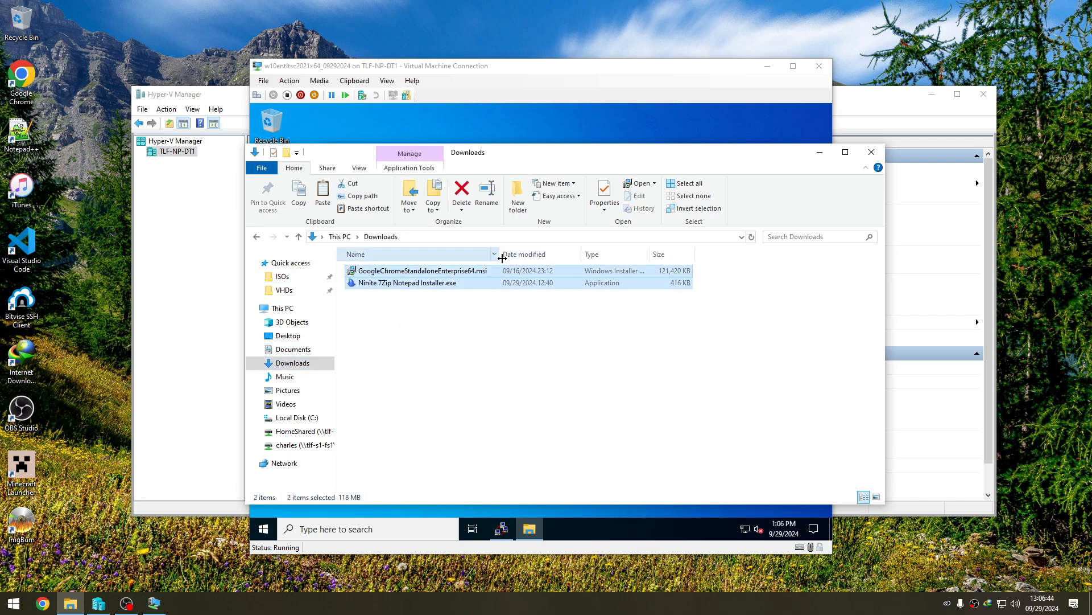
{"action": "left_click", "coordinate": [458, 312]}
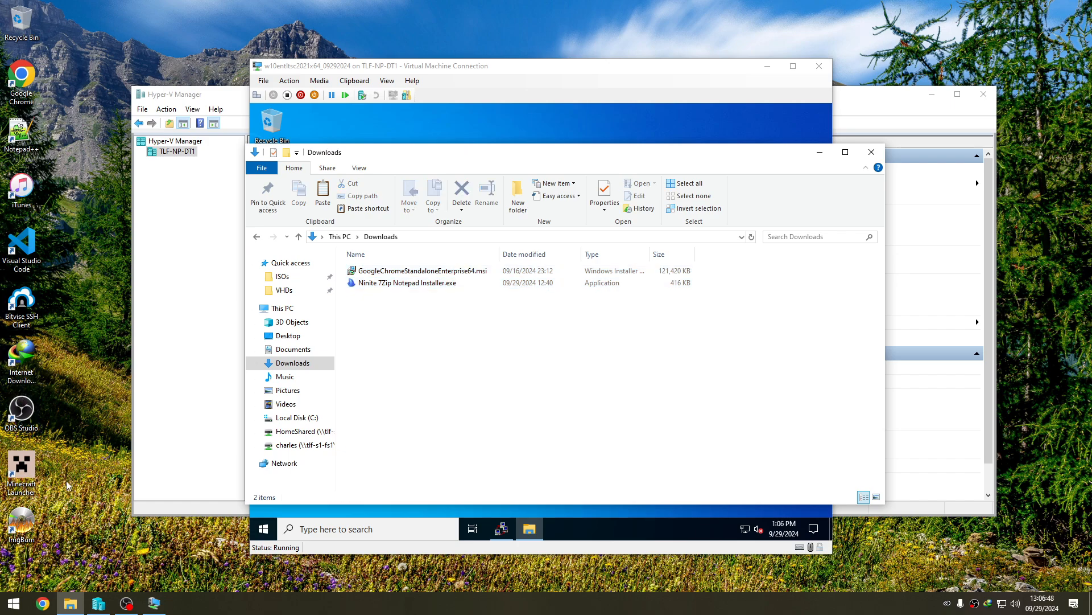
- Switch to ImgBurn and start creating an image file from files/folders
{"action": "left_click", "coordinate": [18, 536]}
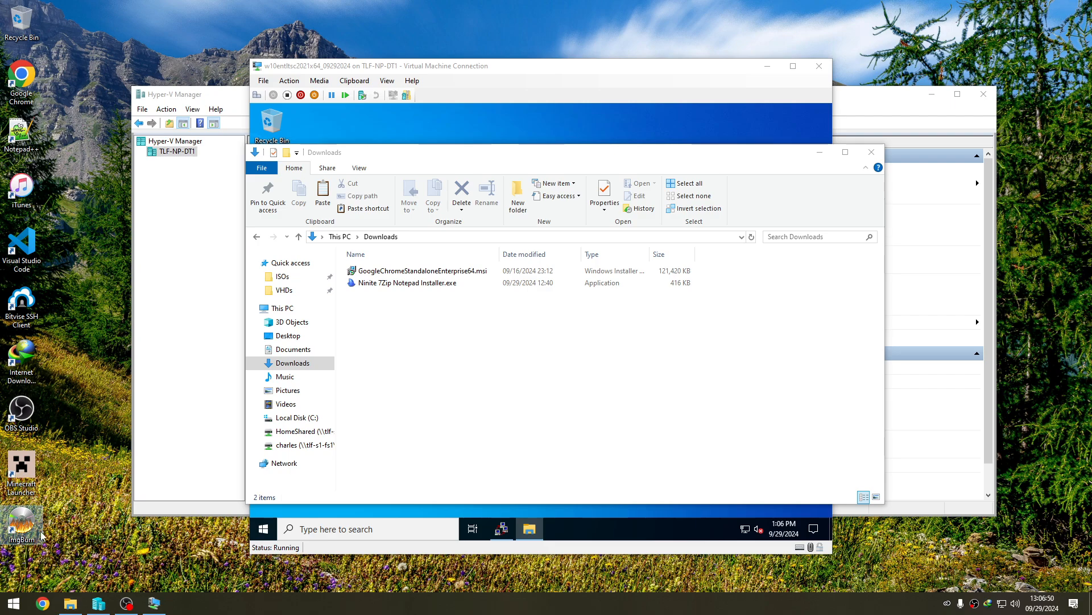
{"action": "double_click", "coordinate": [21, 524]}
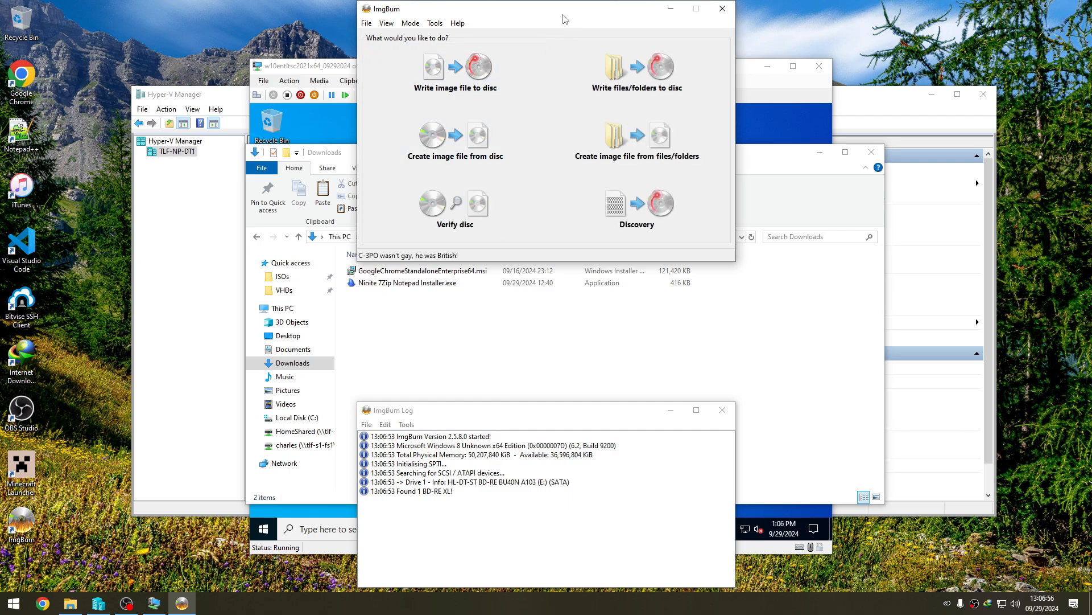
{"action": "left_click", "coordinate": [645, 161]}
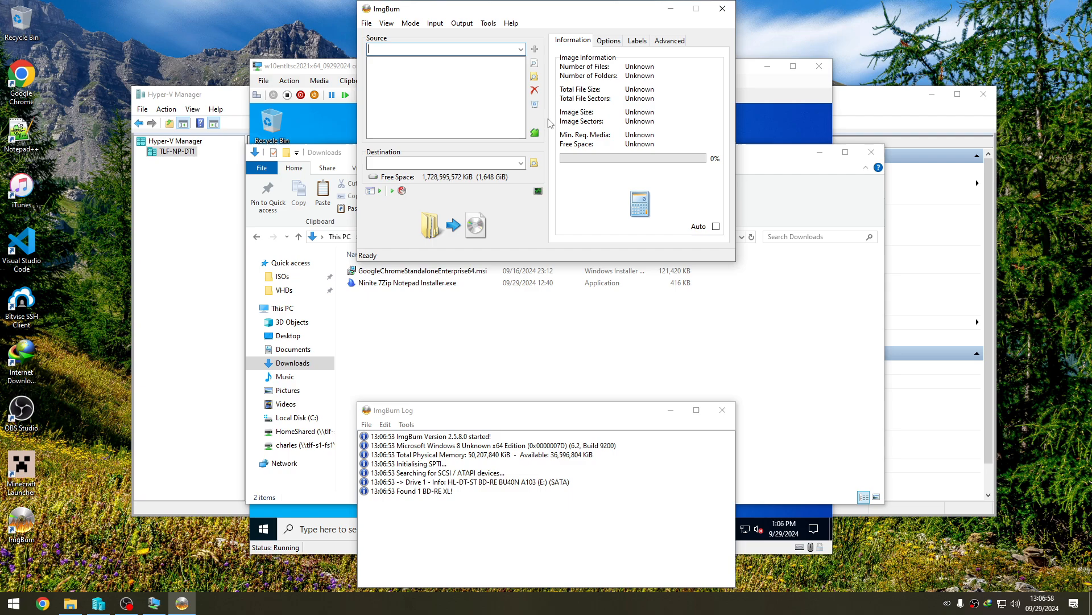
{"action": "left_click", "coordinate": [608, 44]}
{"action": "left_click", "coordinate": [584, 42]}
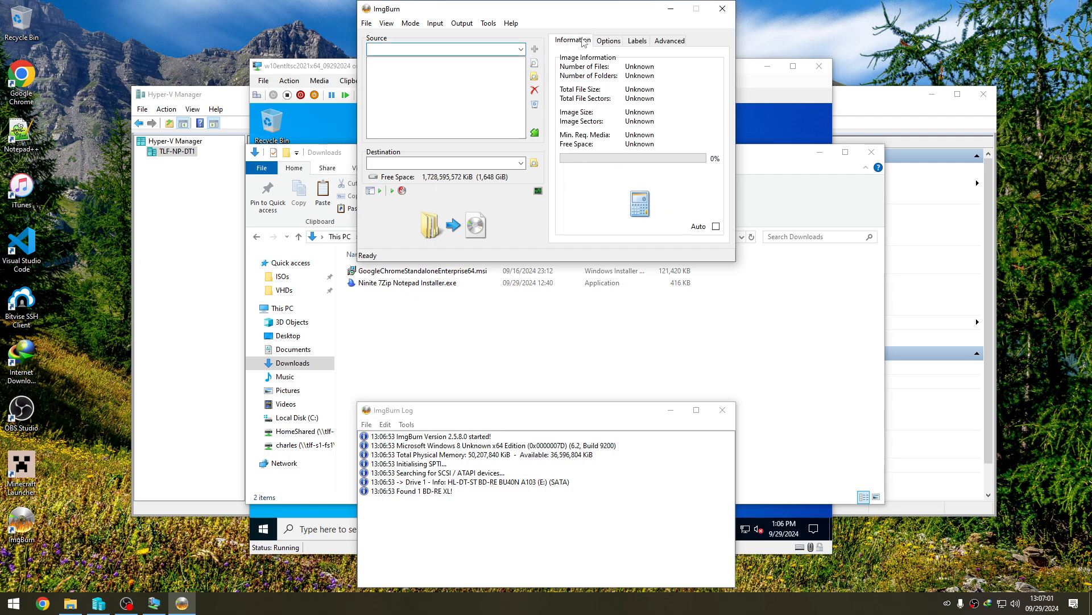
- Add GoogleChromeStandaloneEnterprise64.msi and Ninite 7Zip Notepad Installer.exe from Downloads as the image's source files
{"action": "left_click", "coordinate": [534, 64]}
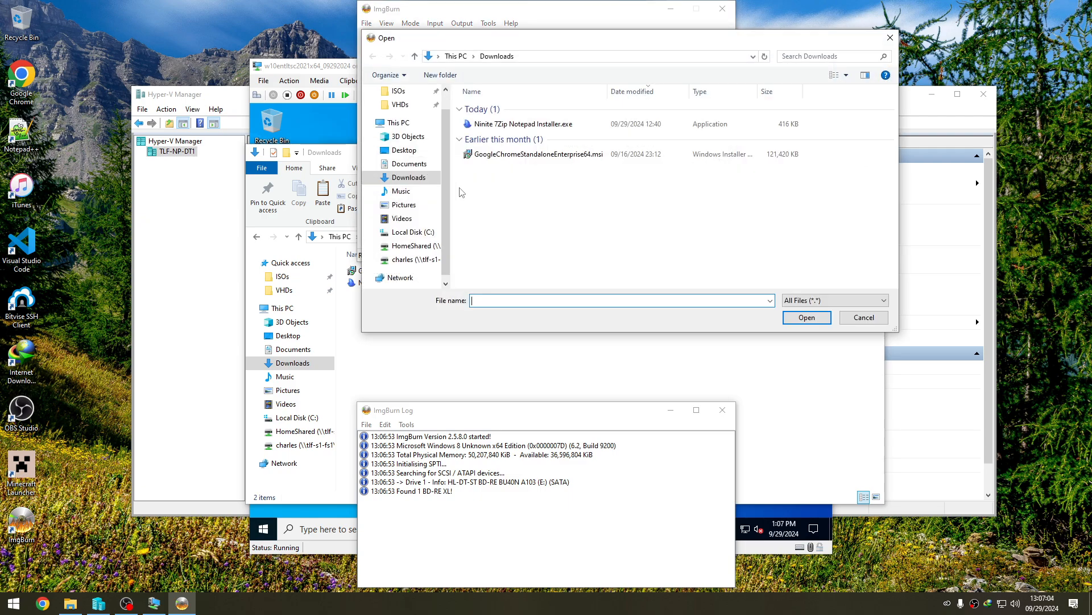
{"action": "left_click_drag", "start_coordinate": [525, 204], "coordinate": [516, 108]}
{"action": "left_click", "coordinate": [807, 317]}
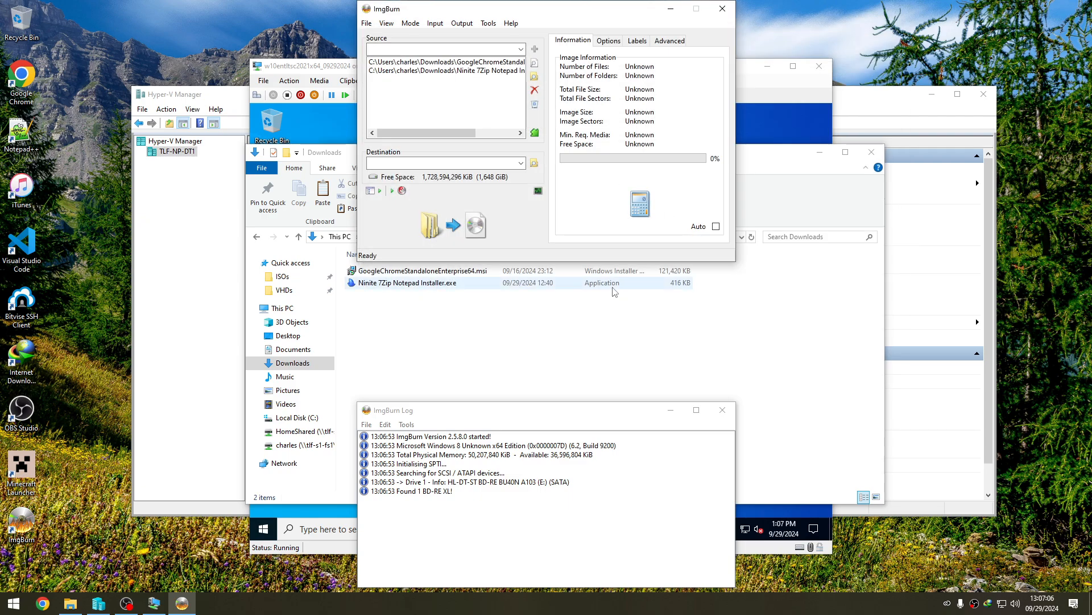
{"action": "left_click", "coordinate": [497, 134]}
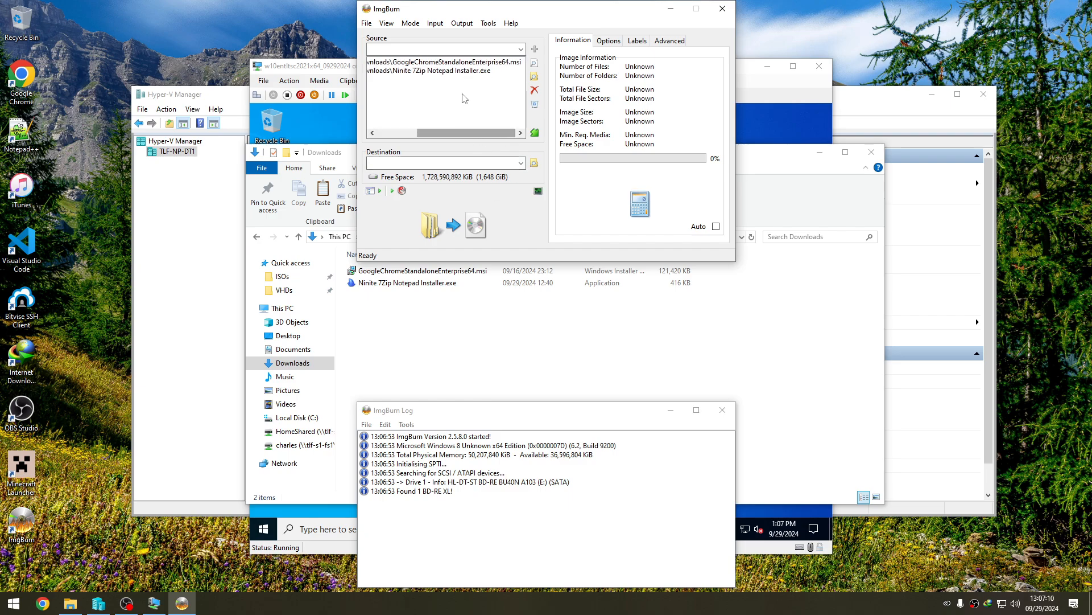
{"action": "left_click", "coordinate": [450, 71]}
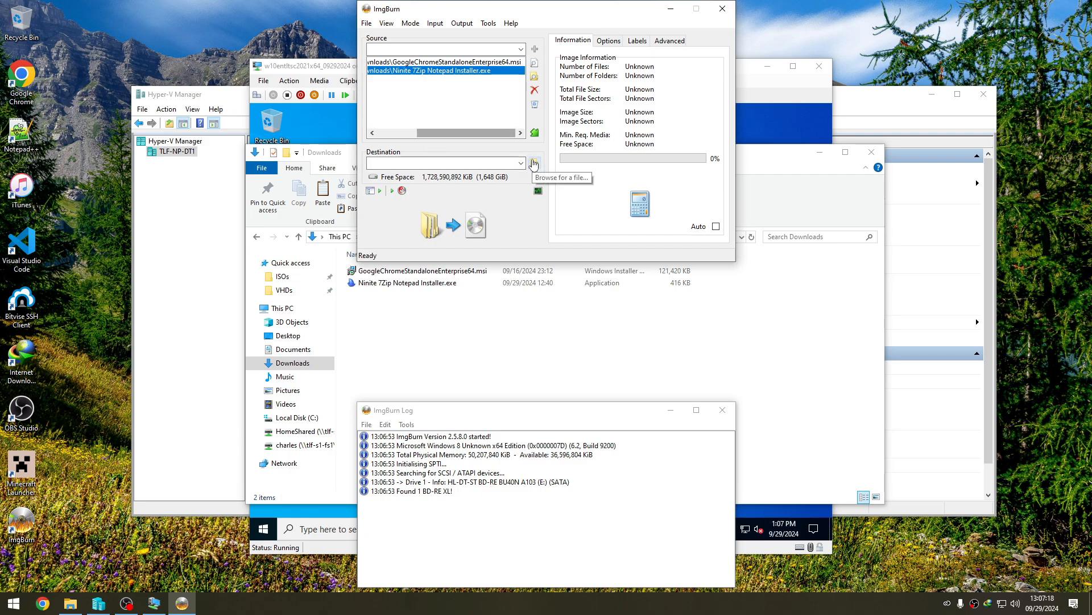
- Set the image's UDF volume label to 7zip-notepadplusplus-chrome
{"action": "left_click", "coordinate": [607, 41]}
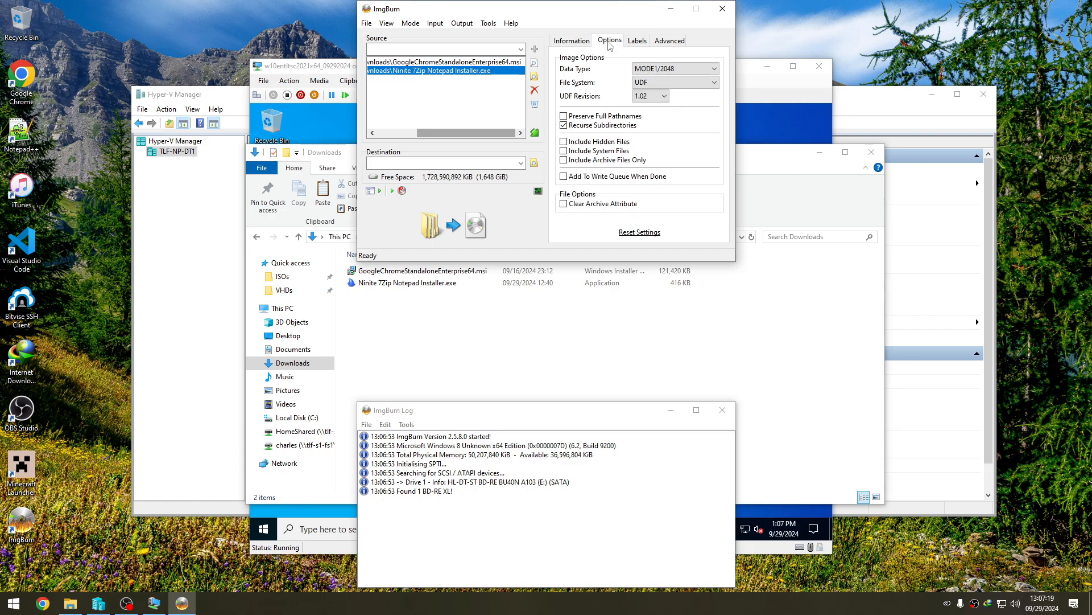
{"action": "left_click", "coordinate": [634, 41]}
{"action": "left_click", "coordinate": [624, 99]}
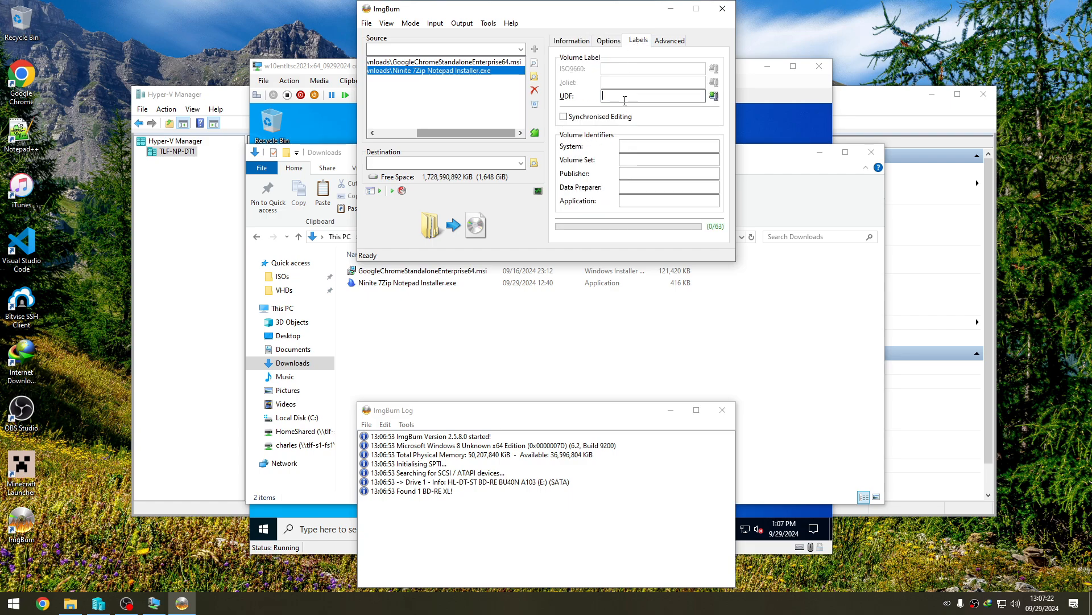
{"action": "type", "text": "7zip-notepadplu"}
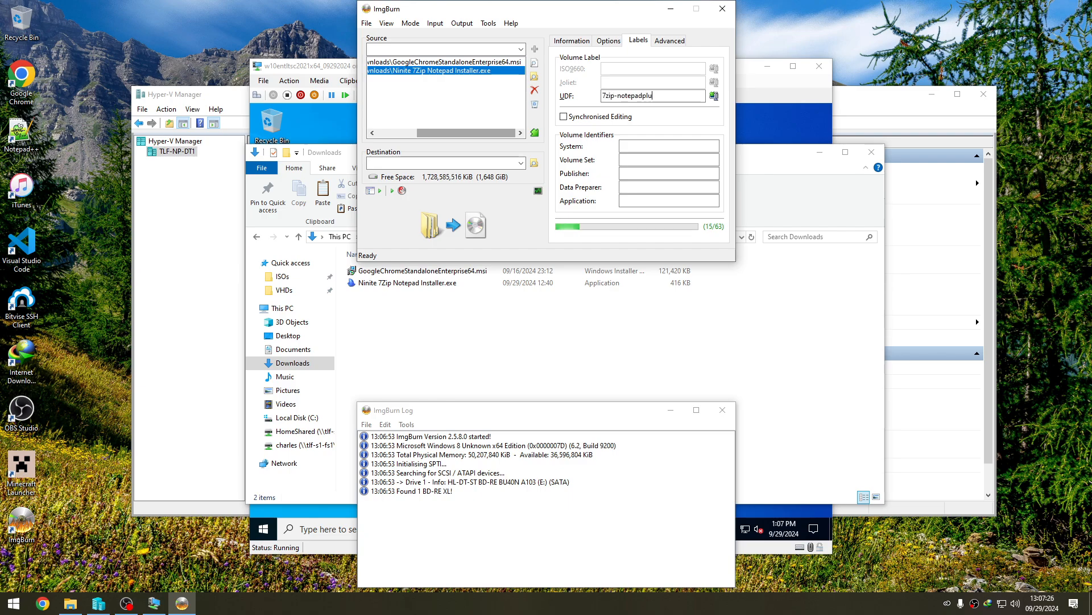
{"action": "type", "text": "splus-chrome"}
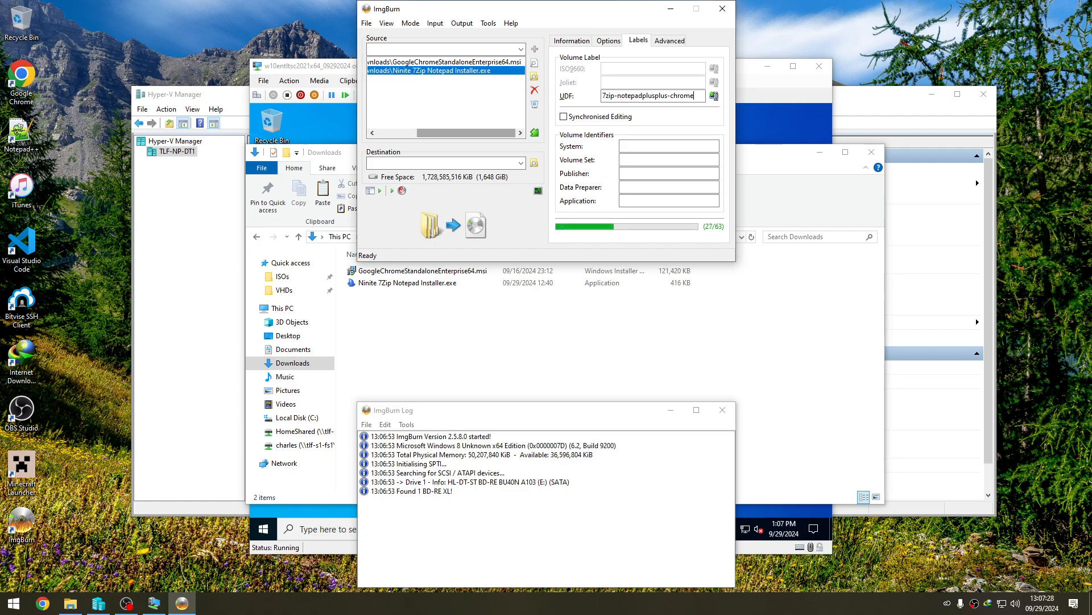
- Build the image as 7zip-notepadplusplus-chrome.iso in the C:\ISOs folder and close ImgBurn
{"action": "left_click", "coordinate": [534, 164]}
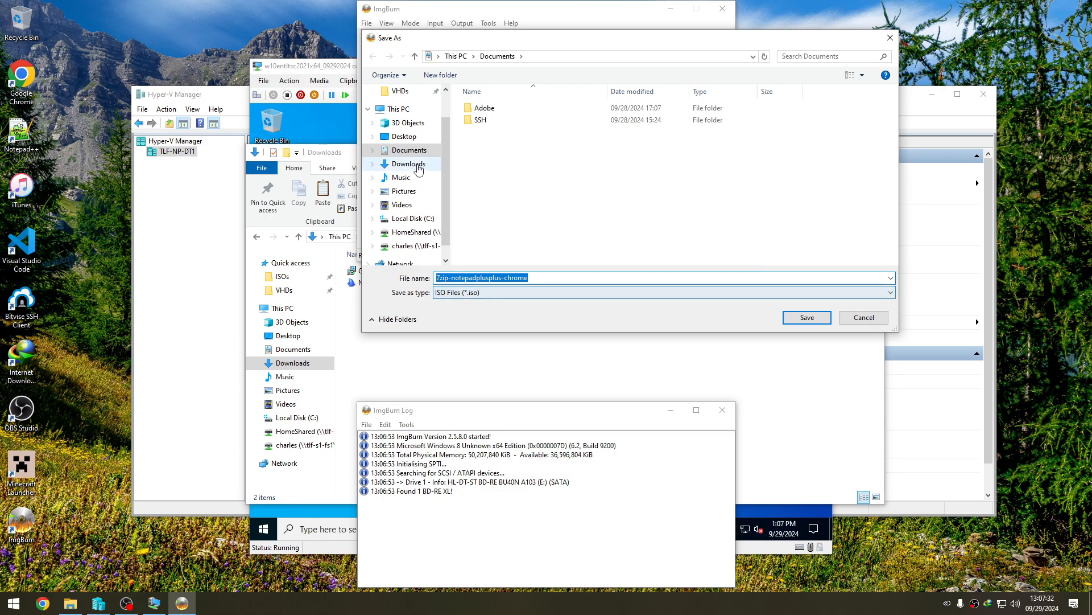
{"action": "scroll", "coordinate": [409, 188], "scroll_direction": "up", "scroll_amount": 1}
{"action": "left_click", "coordinate": [398, 113]}
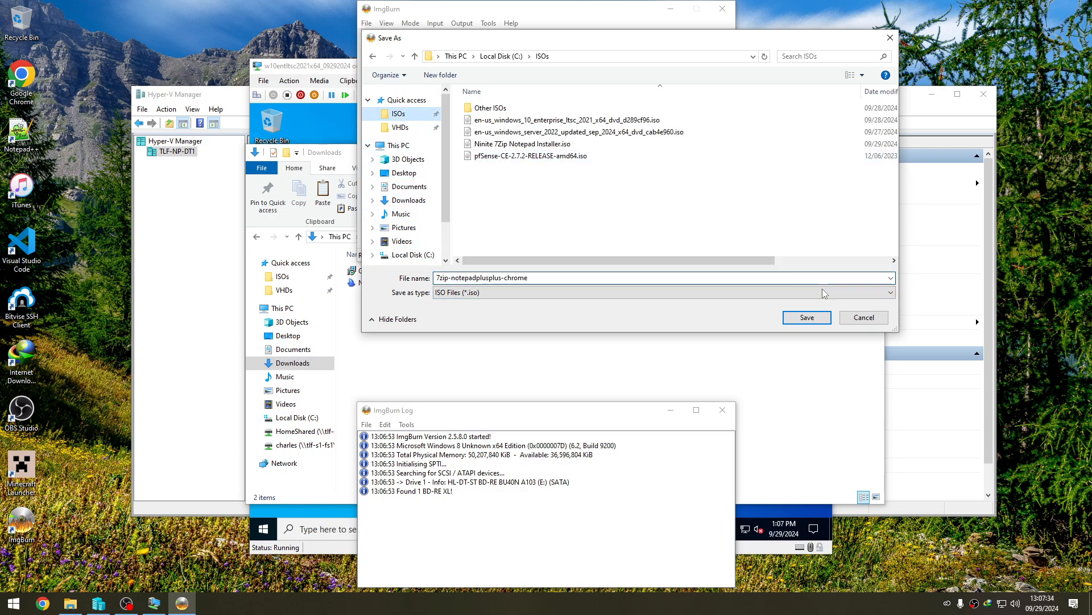
{"action": "left_click", "coordinate": [820, 317]}
{"action": "left_click", "coordinate": [454, 224]}
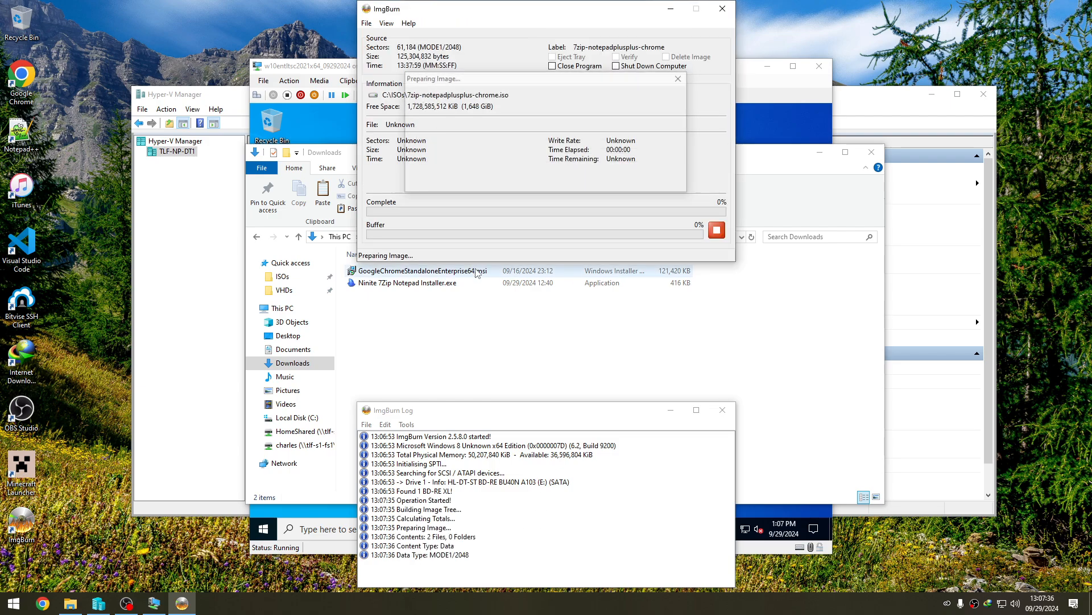
{"action": "left_click", "coordinate": [562, 382]}
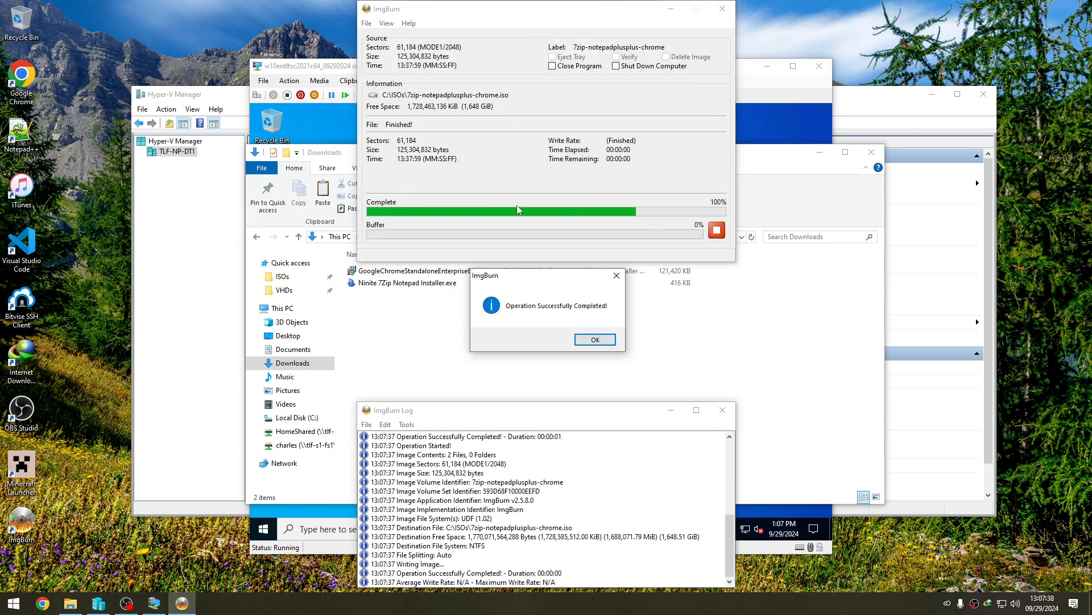
{"action": "left_click", "coordinate": [586, 338]}
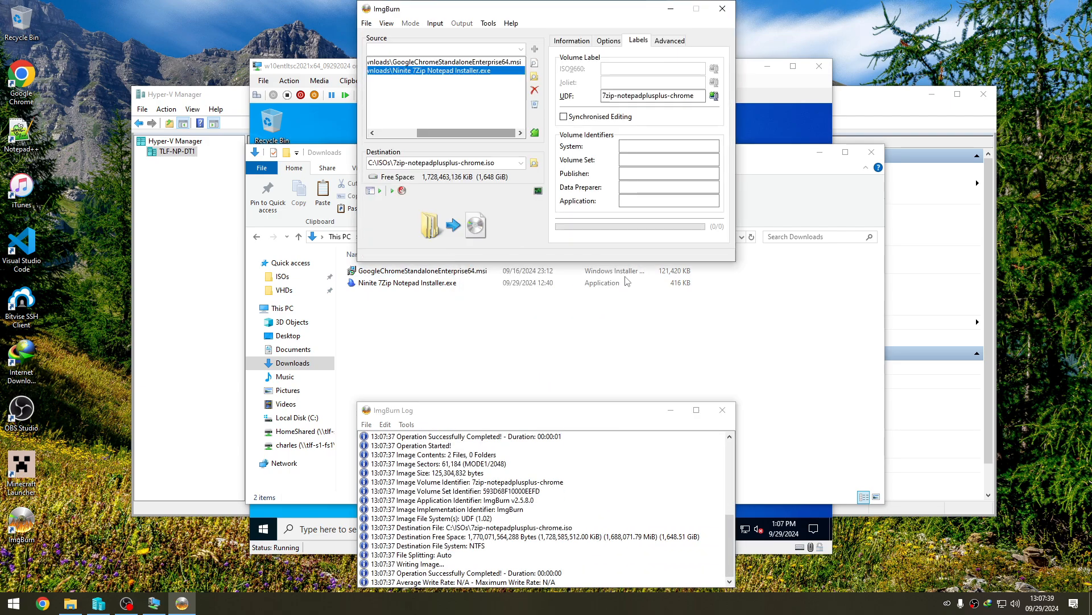
{"action": "left_click", "coordinate": [721, 11]}
- Return to the Virtual Machine Connection and insert 7zip-notepadplusplus-chrome.iso into the virtual DVD drive
{"action": "left_click", "coordinate": [419, 133]}
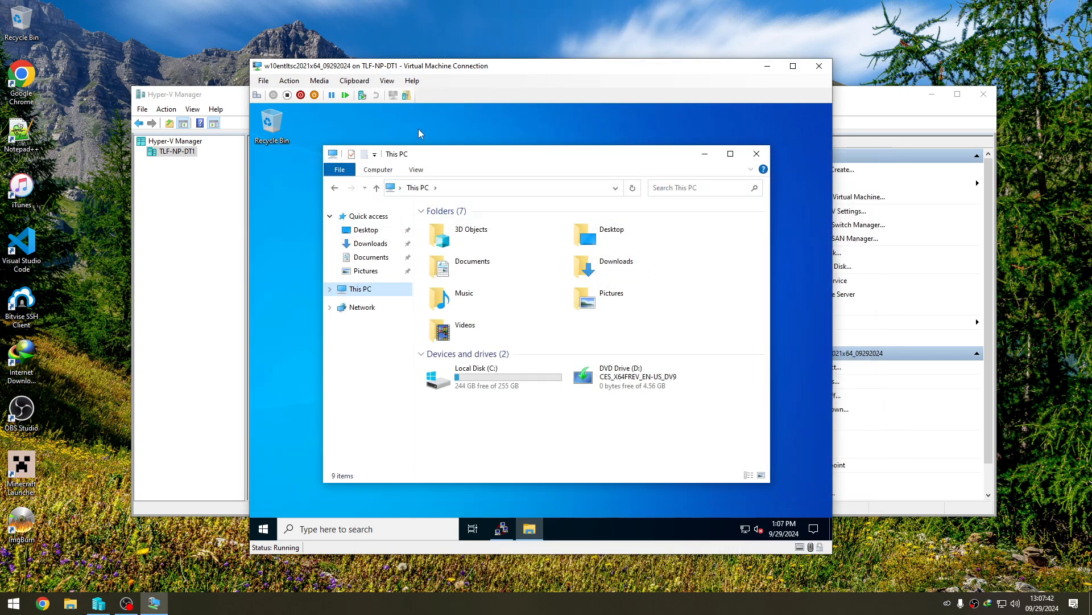
{"action": "left_click", "coordinate": [320, 80]}
{"action": "mouse_move", "coordinate": [335, 94]}
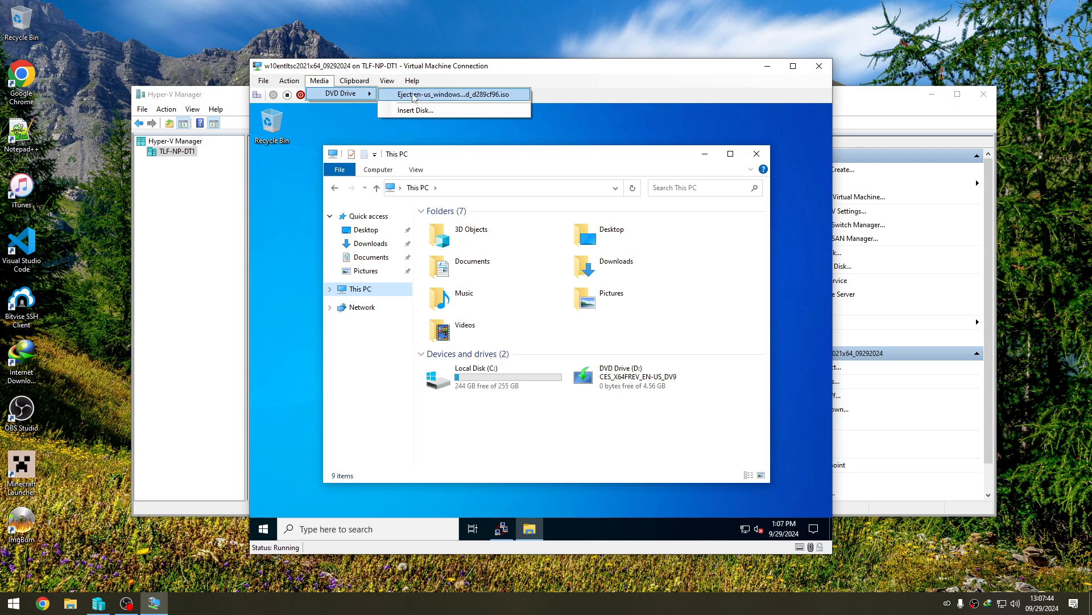
{"action": "left_click", "coordinate": [416, 110]}
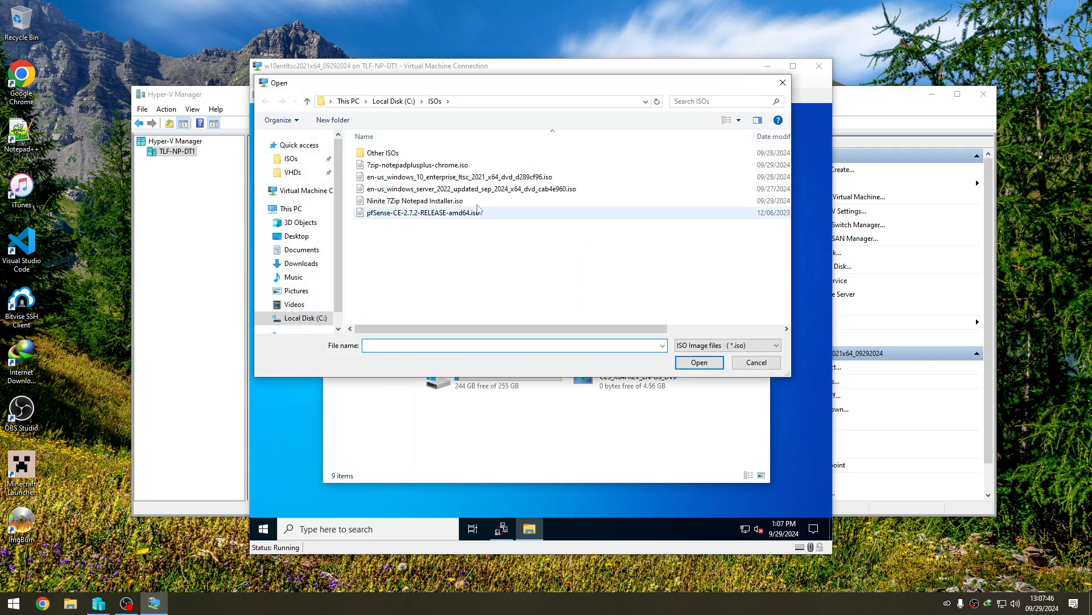
{"action": "double_click", "coordinate": [432, 165]}
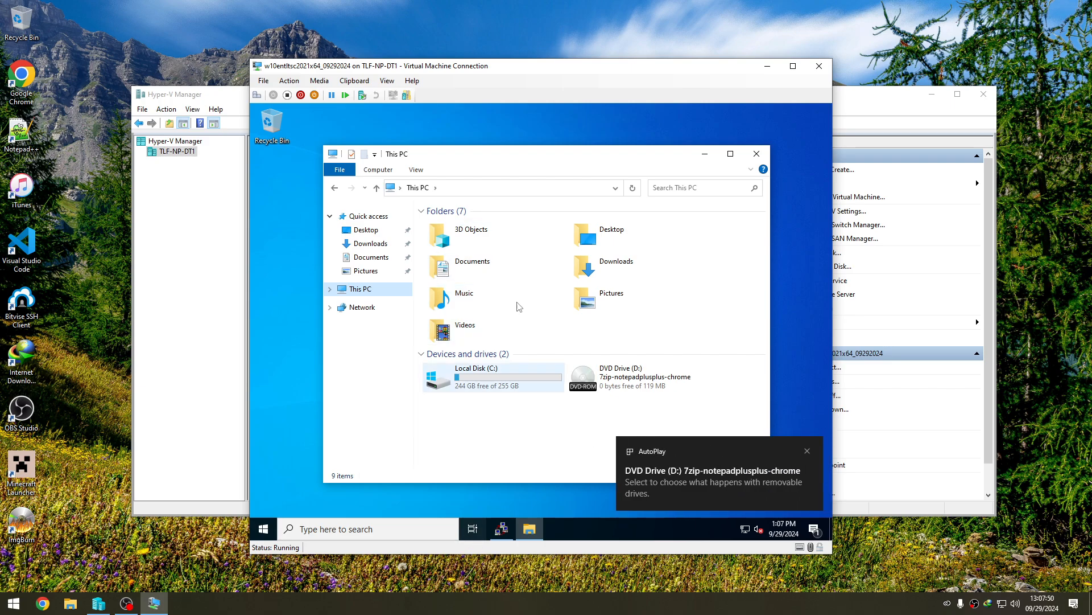
- Turn on the .NET Framework 3.5 Windows feature through Control Panel in the virtual machine, and close Programs and Features
{"action": "left_click", "coordinate": [507, 188]}
{"action": "type", "text": "control"}
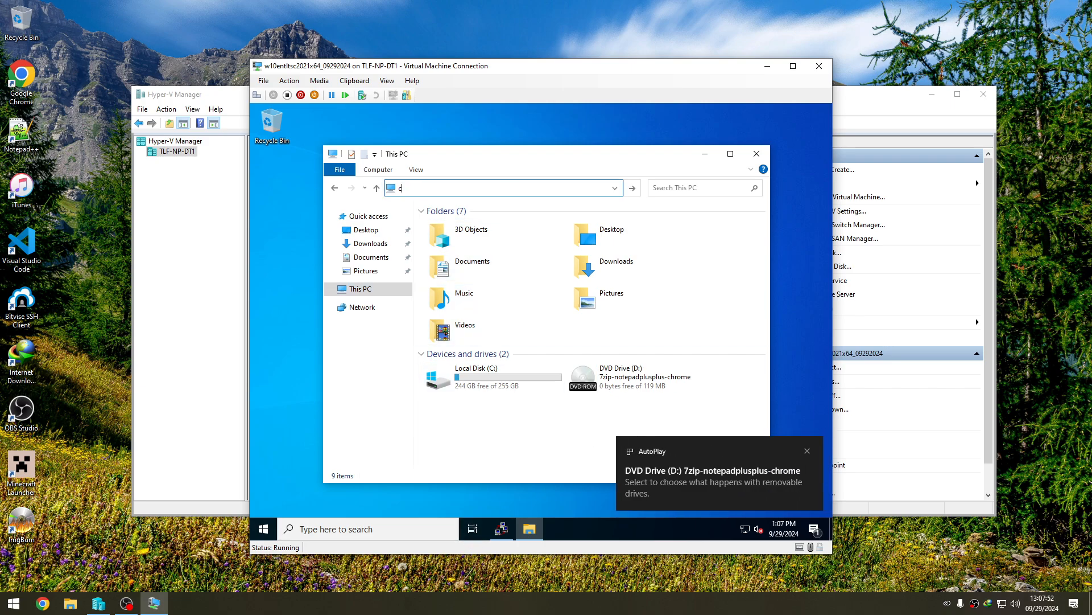
{"action": "key", "text": "Return"}
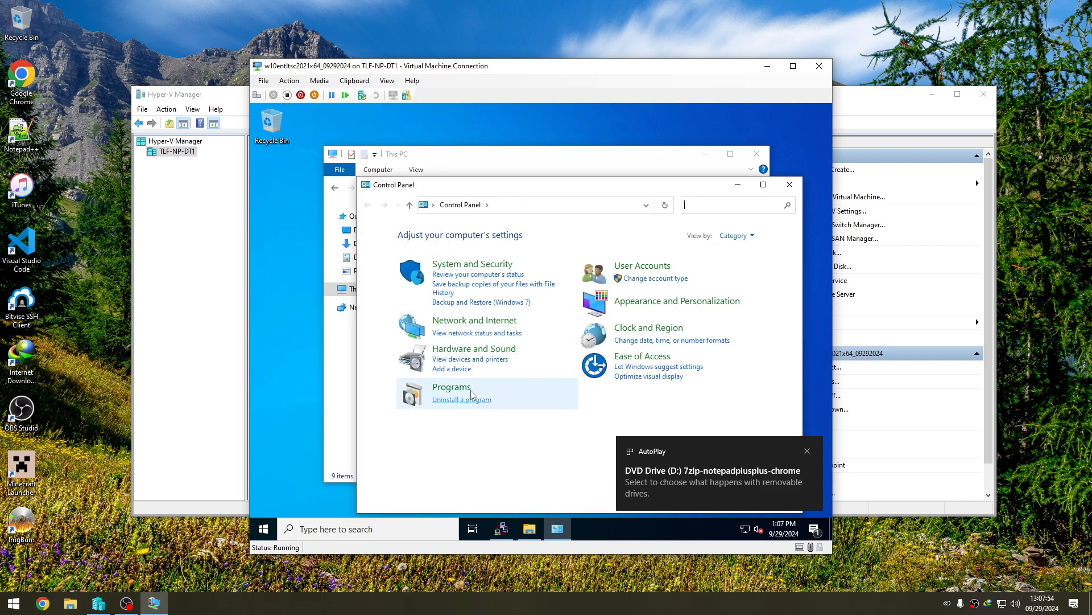
{"action": "left_click", "coordinate": [463, 398]}
{"action": "left_click", "coordinate": [417, 268]}
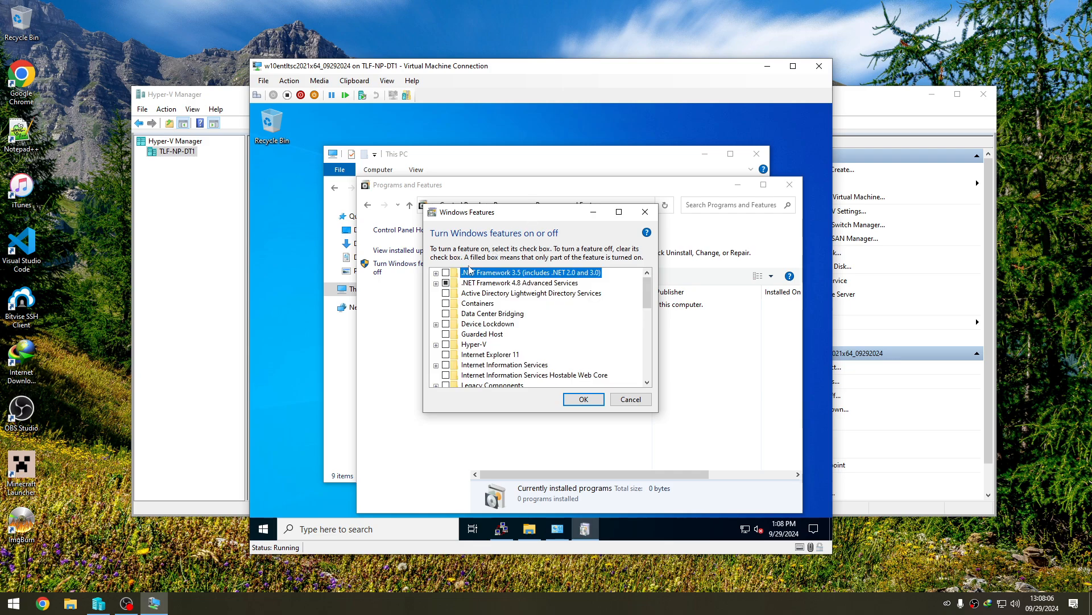
{"action": "left_click", "coordinate": [436, 273]}
{"action": "left_click", "coordinate": [446, 273]}
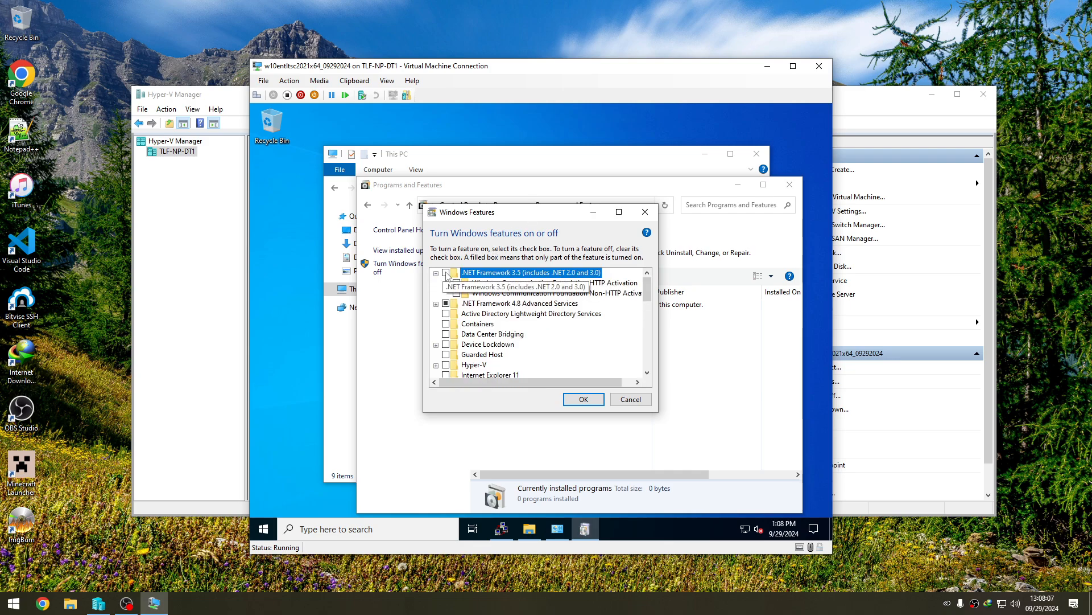
{"action": "left_click", "coordinate": [583, 400]}
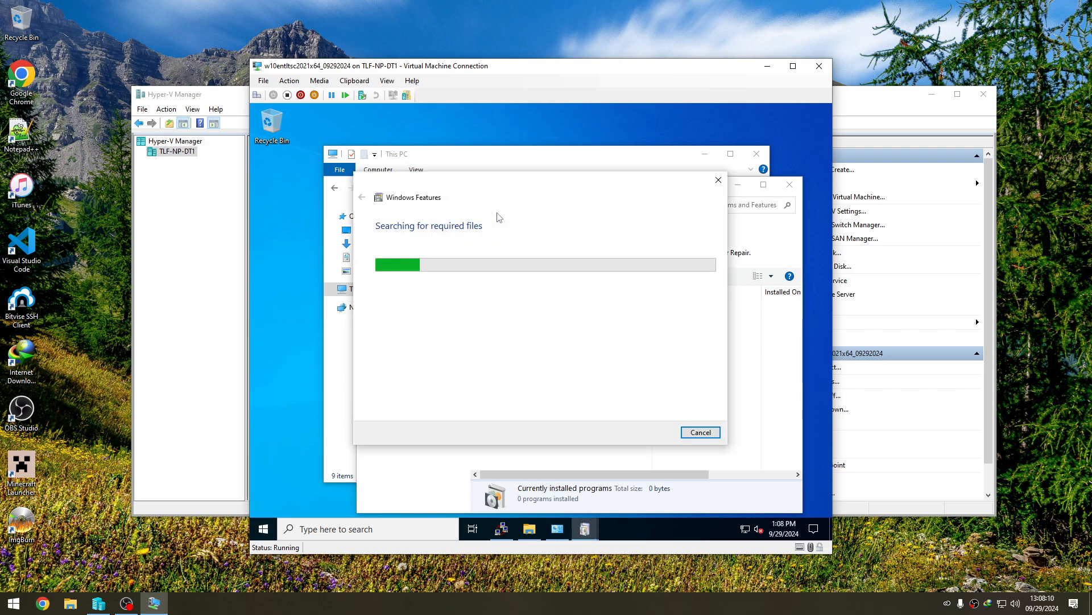
{"action": "left_click", "coordinate": [510, 283]}
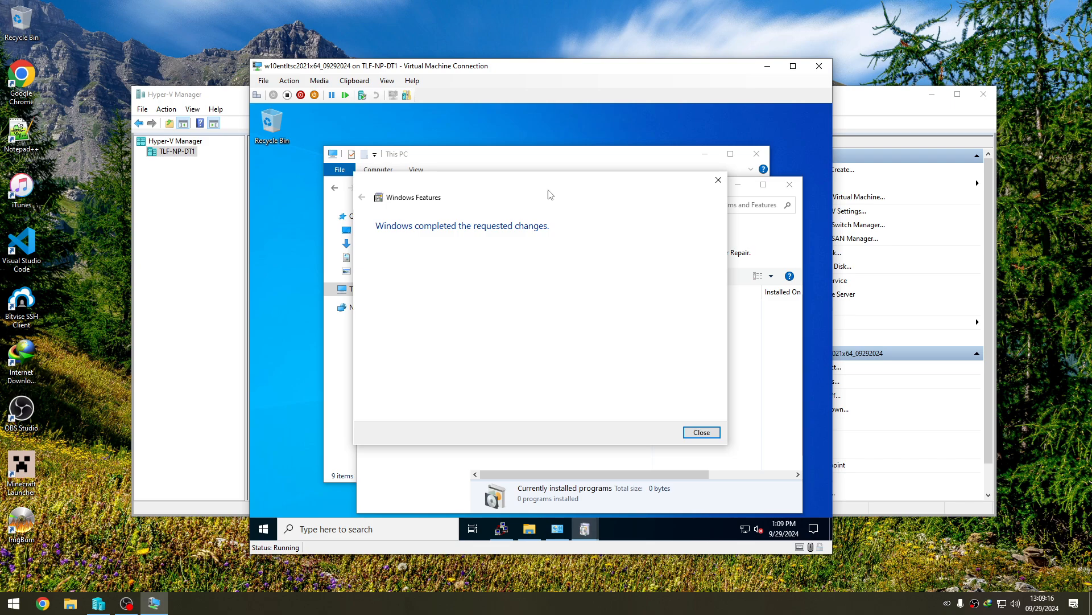
{"action": "left_click", "coordinate": [701, 432]}
{"action": "left_click", "coordinate": [790, 184]}
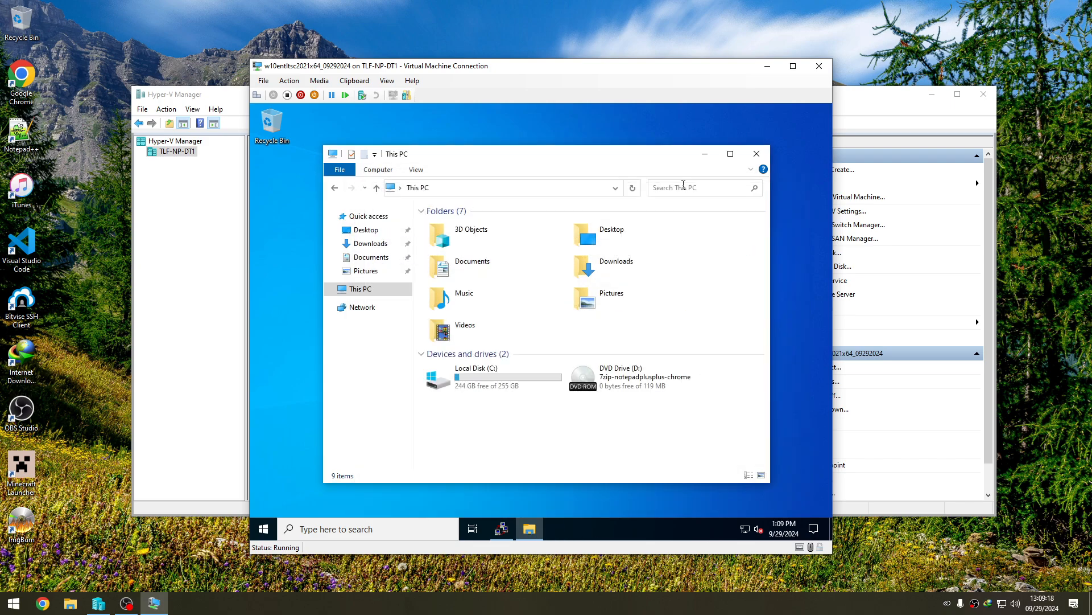
- Install Google Chrome, then 7-Zip and Notepad++ with the Ninite installer, from the virtual machine's DVD drive
{"action": "double_click", "coordinate": [594, 376]}
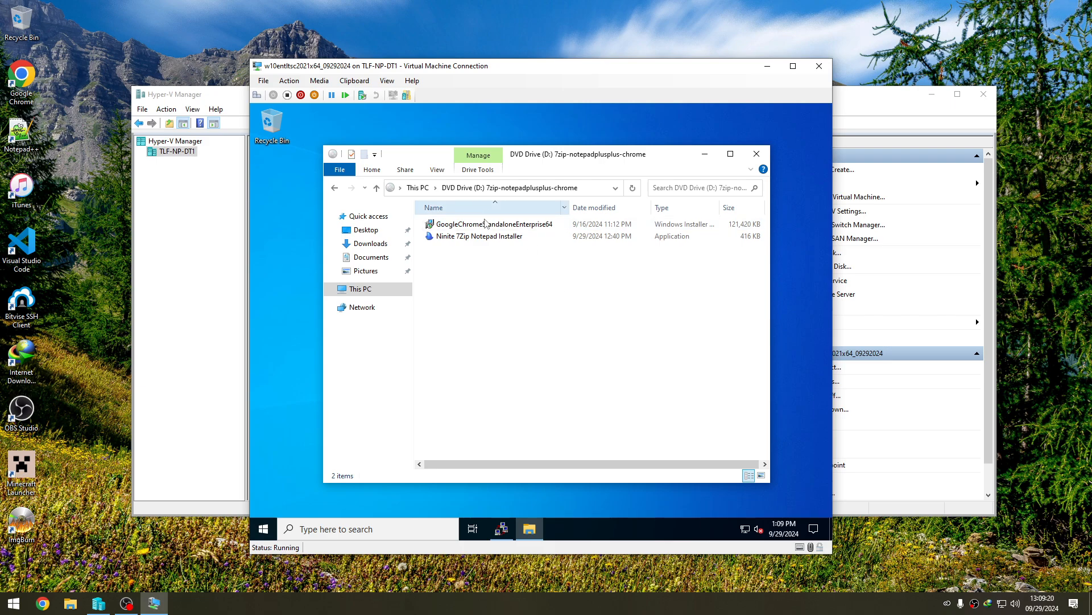
{"action": "double_click", "coordinate": [487, 225]}
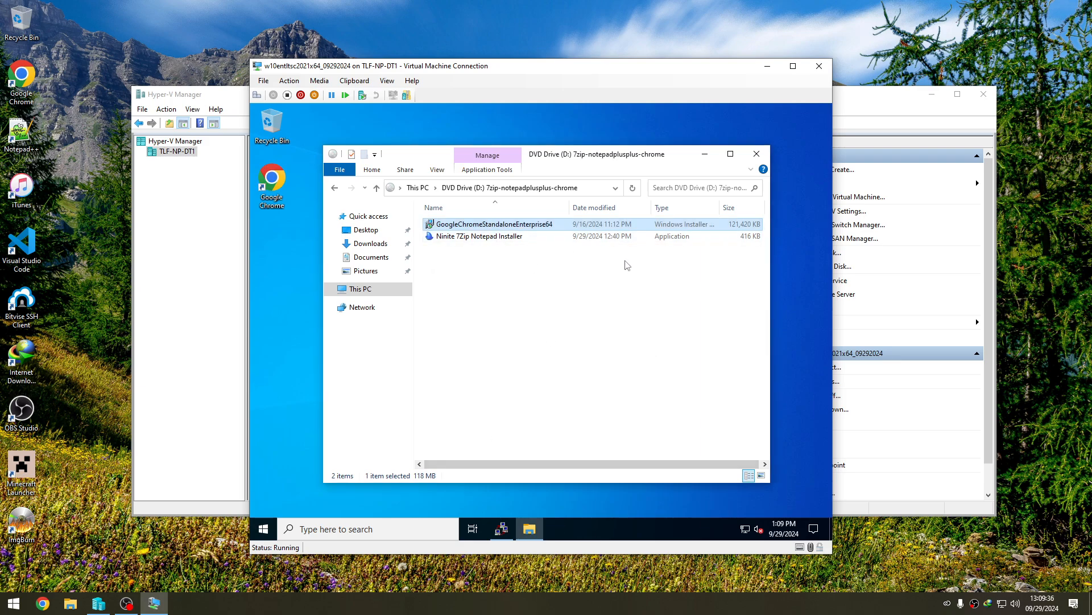
{"action": "double_click", "coordinate": [495, 236]}
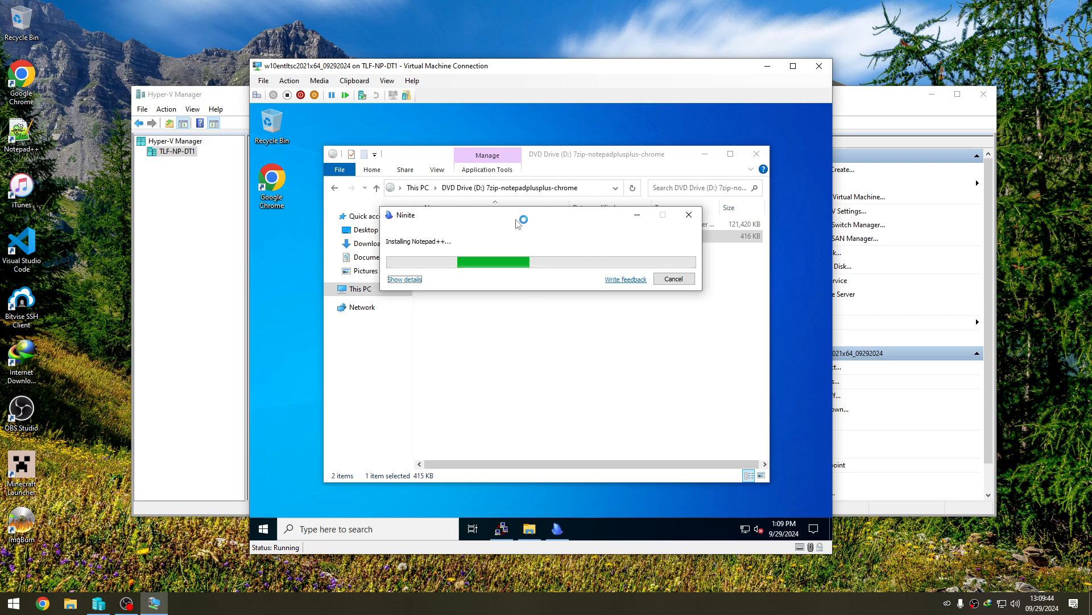
{"action": "left_click_drag", "start_coordinate": [525, 218], "coordinate": [560, 266]}
{"action": "left_click", "coordinate": [708, 328]}
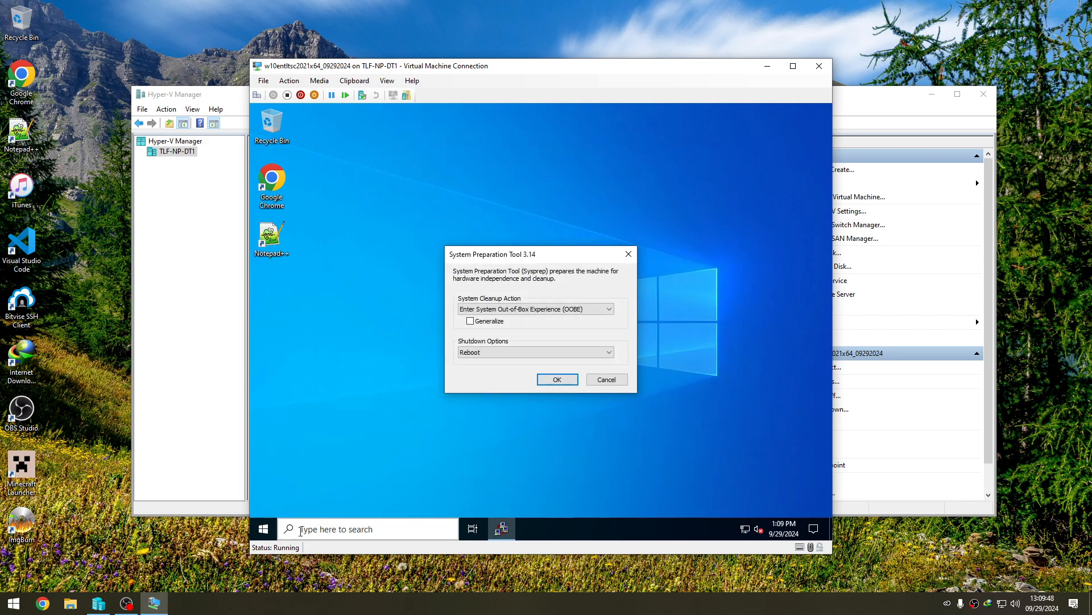
- Examine the virtual machine's Start menu layout and its list of installed programs
{"action": "left_click", "coordinate": [254, 531]}
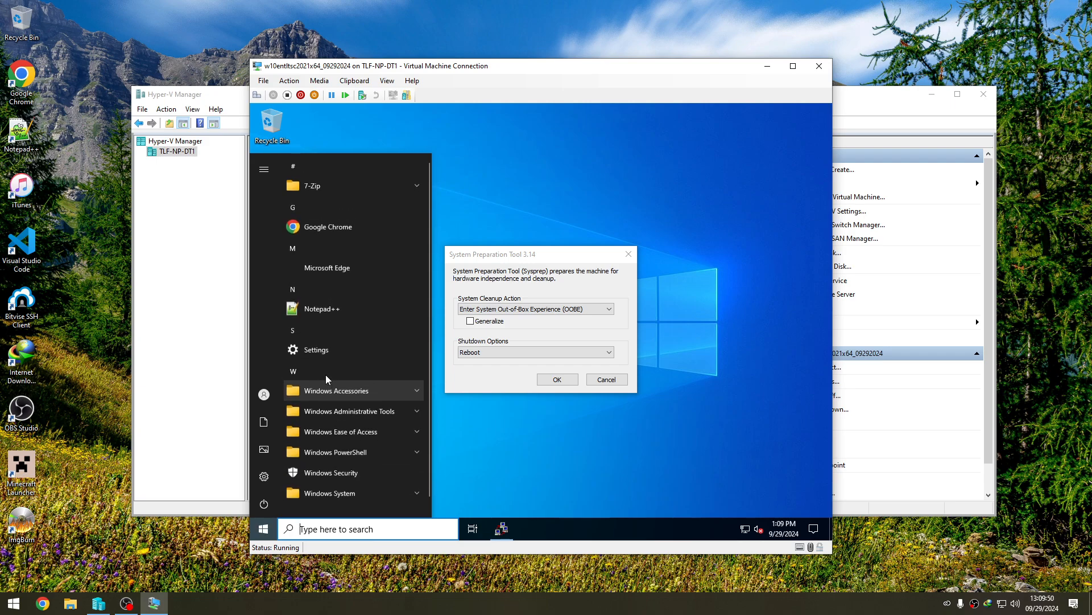
{"action": "left_click", "coordinate": [521, 213]}
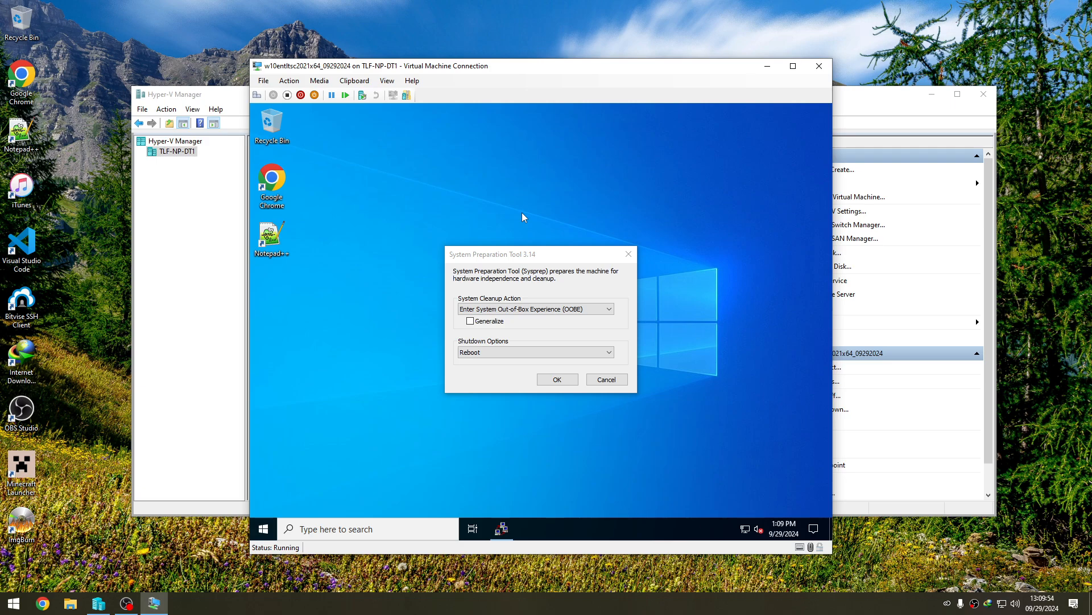
{"action": "left_click", "coordinate": [264, 529]}
{"action": "scroll", "coordinate": [408, 316], "scroll_direction": "down", "scroll_amount": 1}
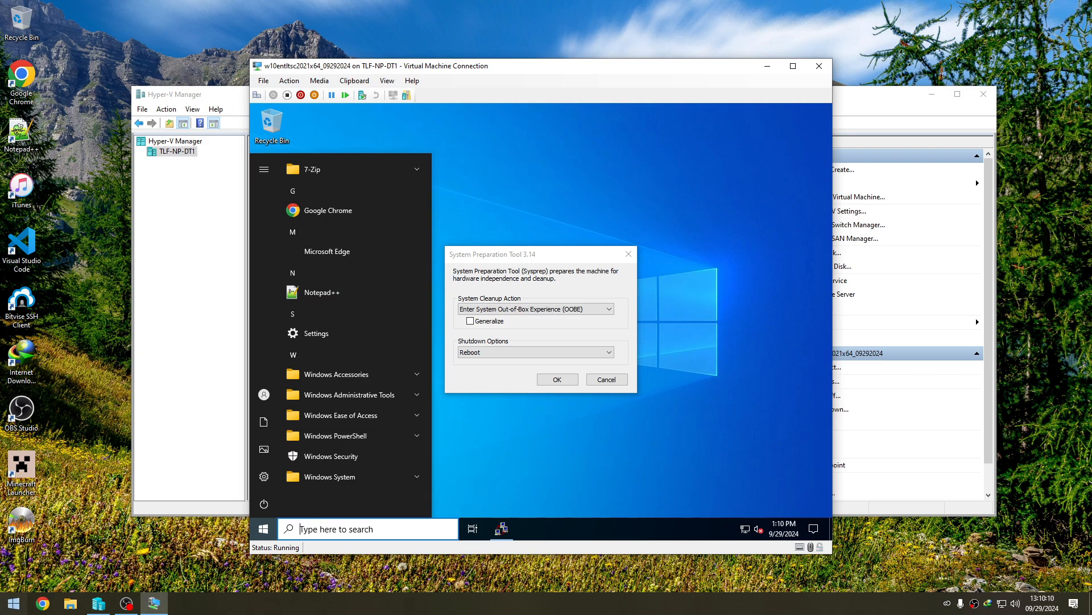
{"action": "left_click", "coordinate": [14, 603]}
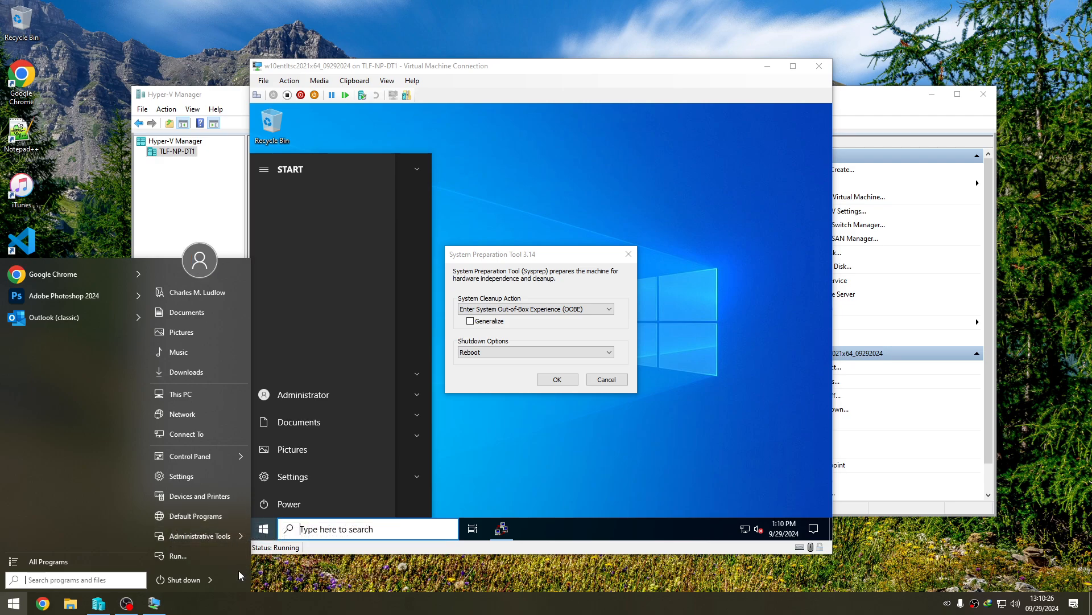
{"action": "left_click", "coordinate": [456, 195]}
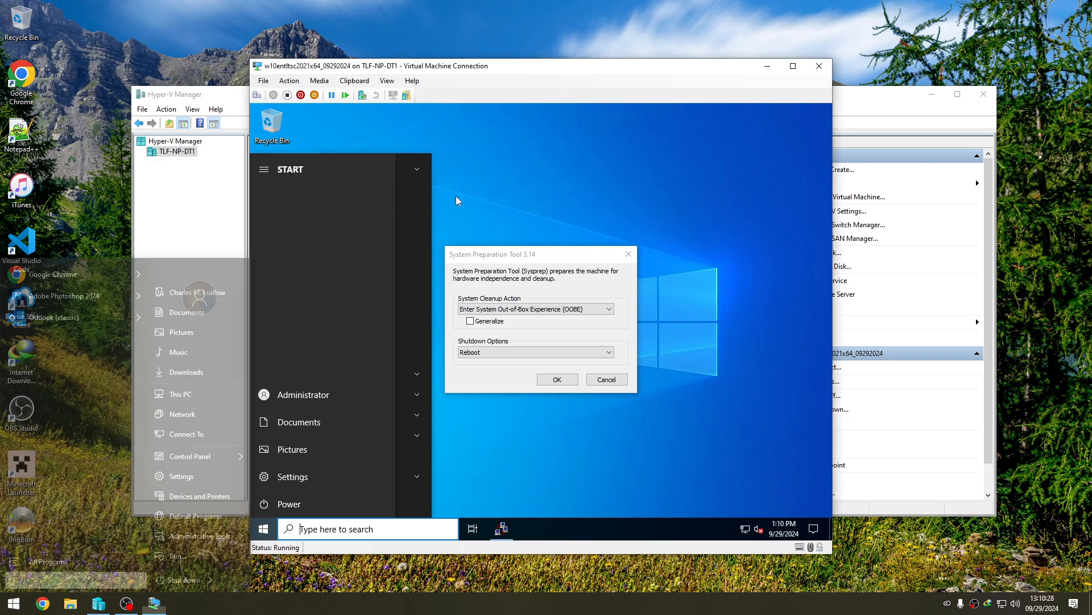
{"action": "left_click", "coordinate": [265, 527]}
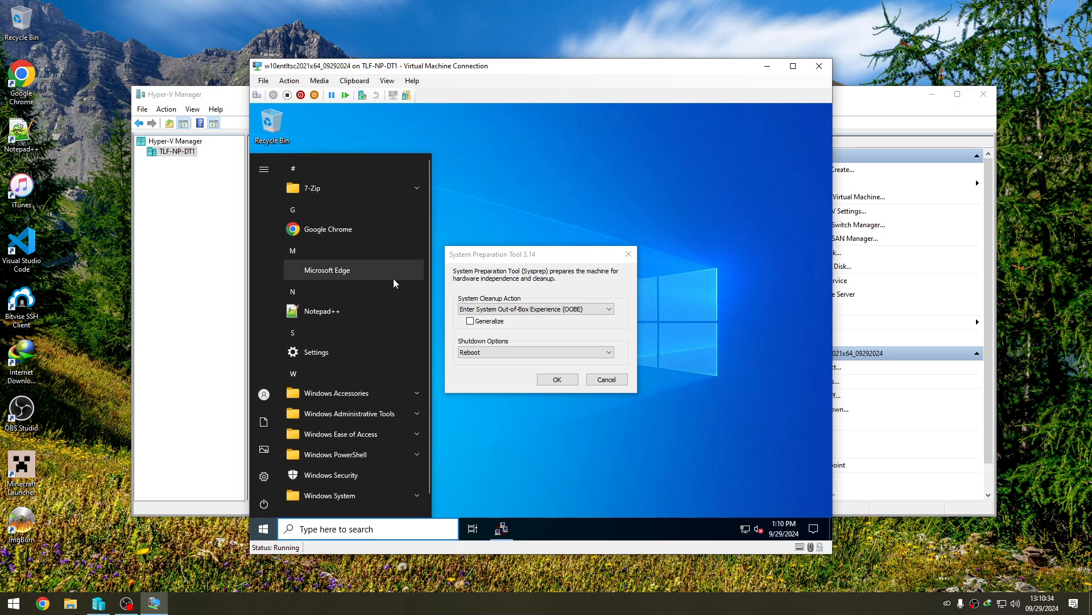
{"action": "left_click", "coordinate": [532, 186]}
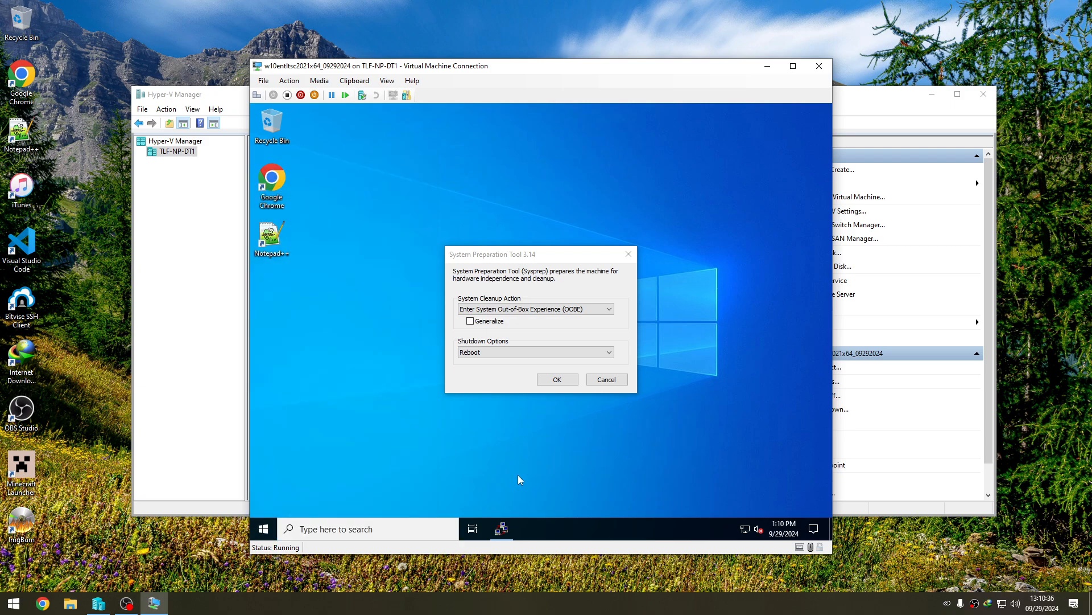
{"action": "left_click", "coordinate": [307, 529]}
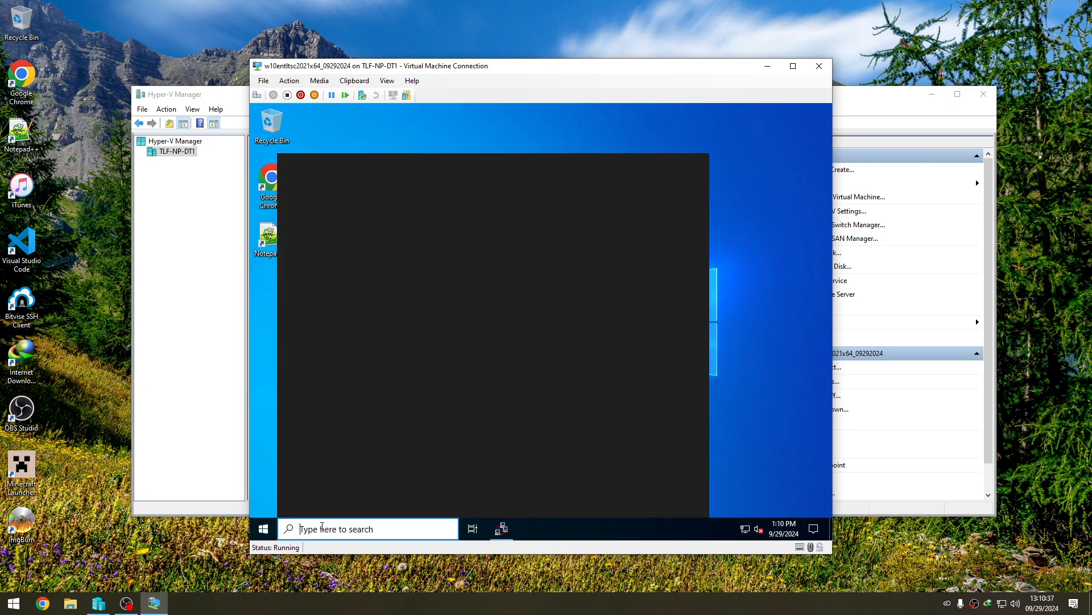
{"action": "left_click", "coordinate": [264, 529]}
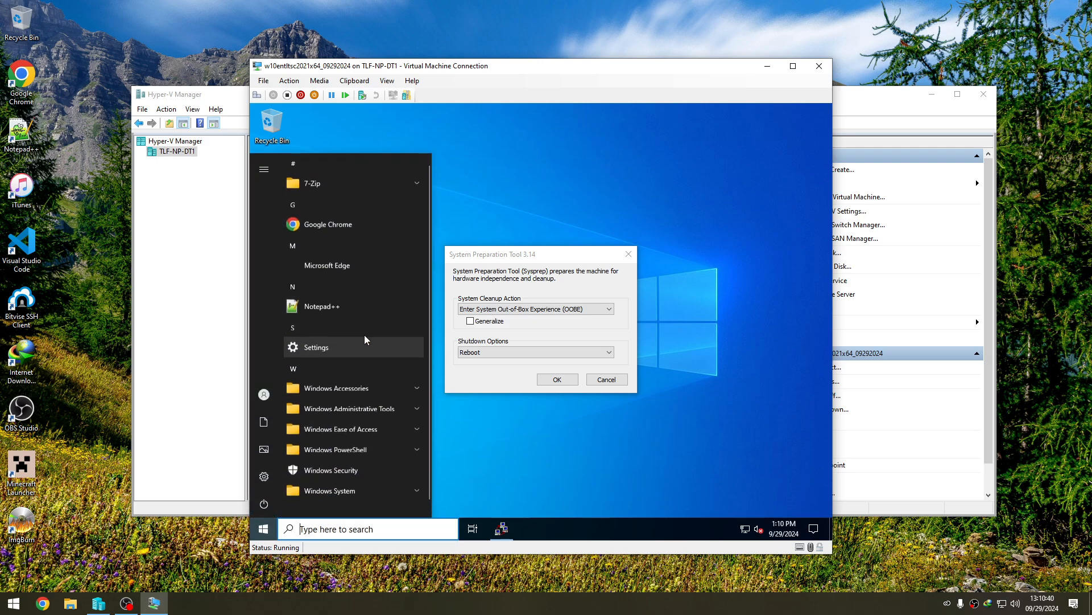
{"action": "left_click", "coordinate": [508, 186]}
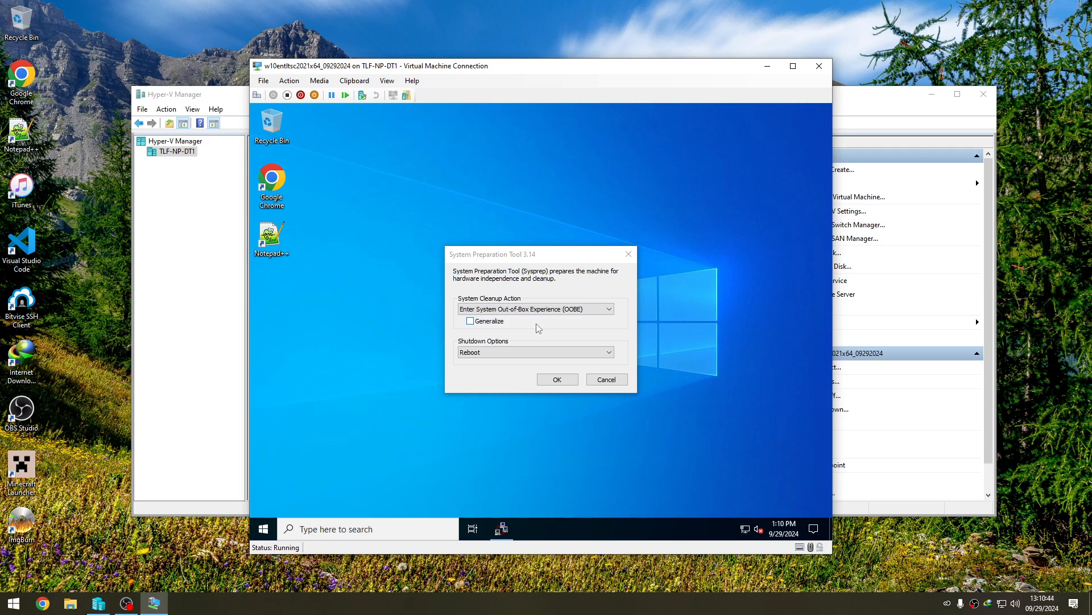
{"action": "left_click", "coordinate": [535, 256]}
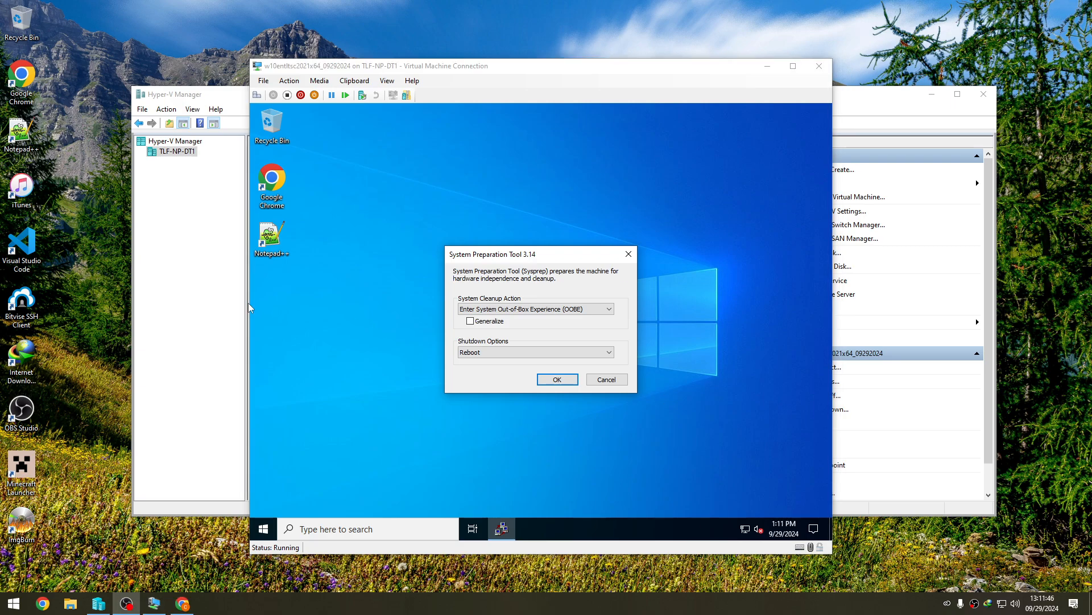
{"action": "left_click", "coordinate": [336, 255]}
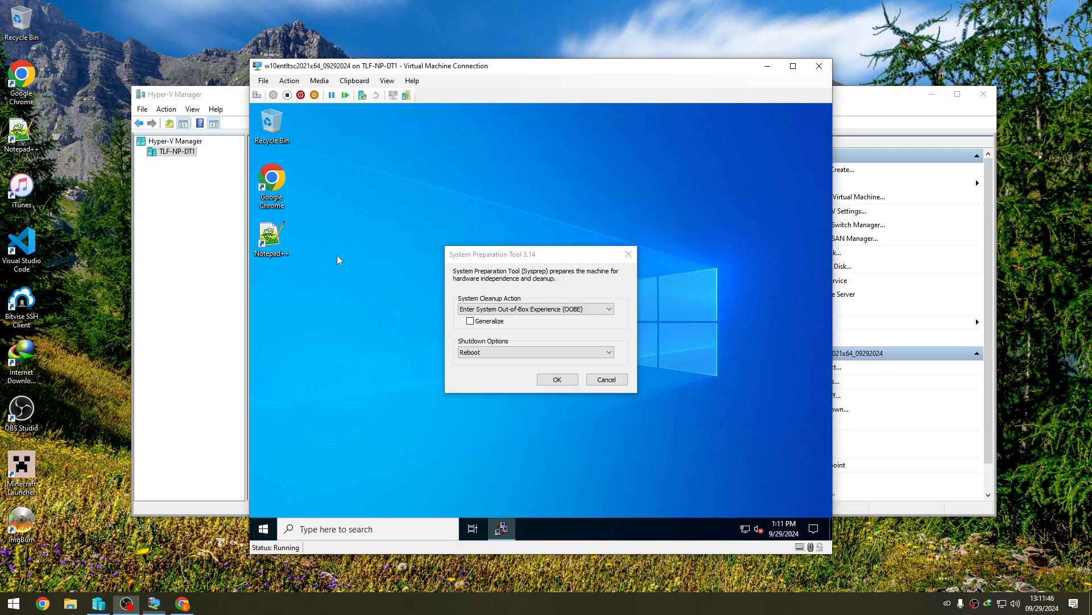
- Launch Chrome in the virtual machine and skip signing in to reach a new tab
{"action": "double_click", "coordinate": [274, 183]}
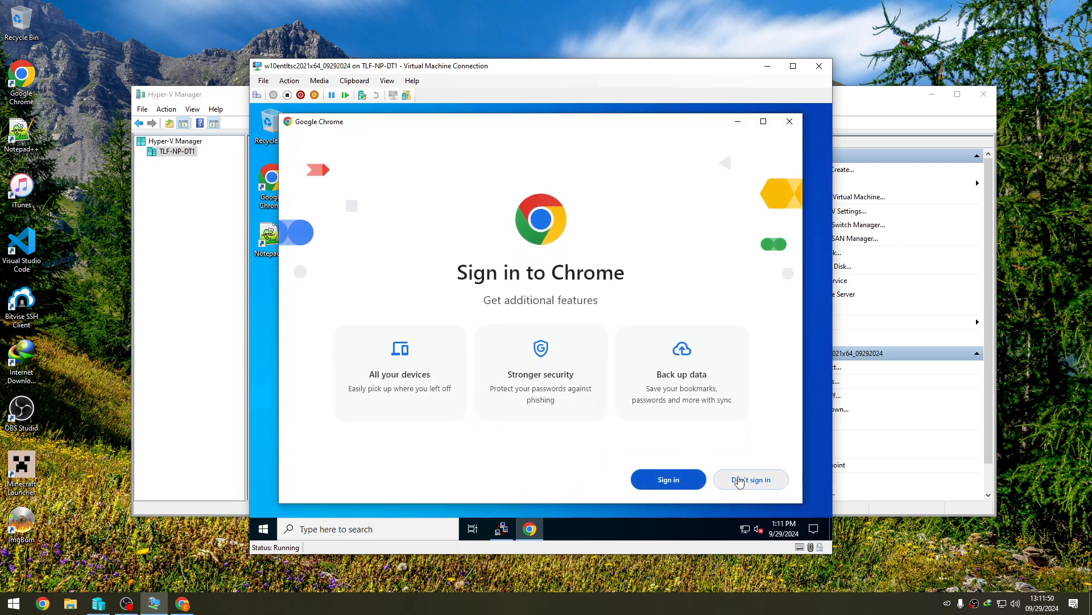
{"action": "left_click", "coordinate": [749, 480]}
{"action": "left_click", "coordinate": [747, 484]}
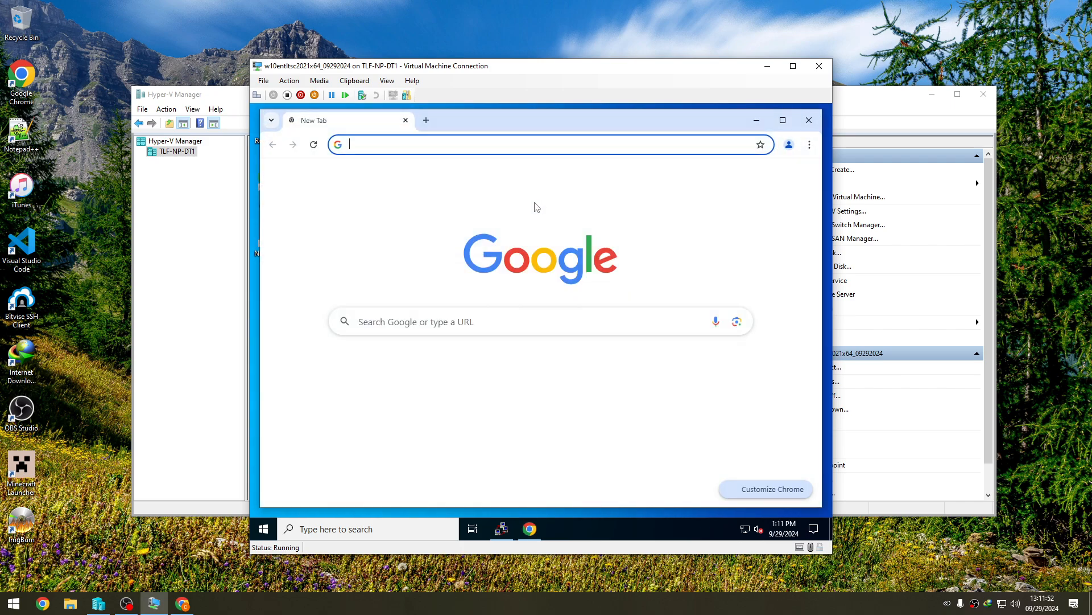
{"action": "left_click", "coordinate": [555, 484]}
{"action": "left_click", "coordinate": [632, 487]}
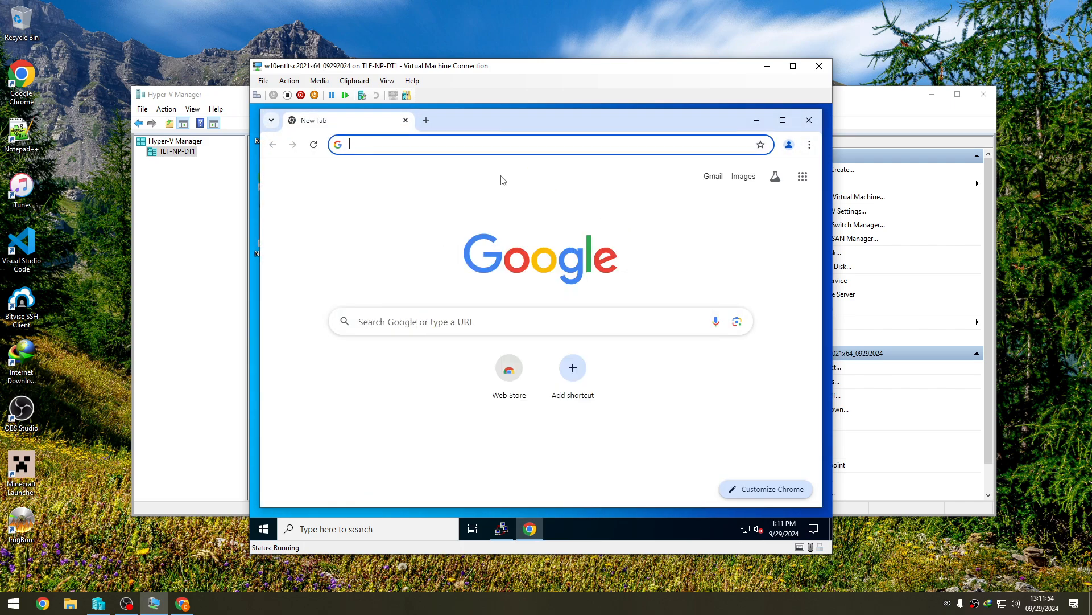
- Send the host's copied tenforums.com link to Chrome's address bar and download Restore_Windows_Photo_Viewer_ALL_USERS_with_Sort_order_fix.reg
{"action": "left_click", "coordinate": [506, 143]}
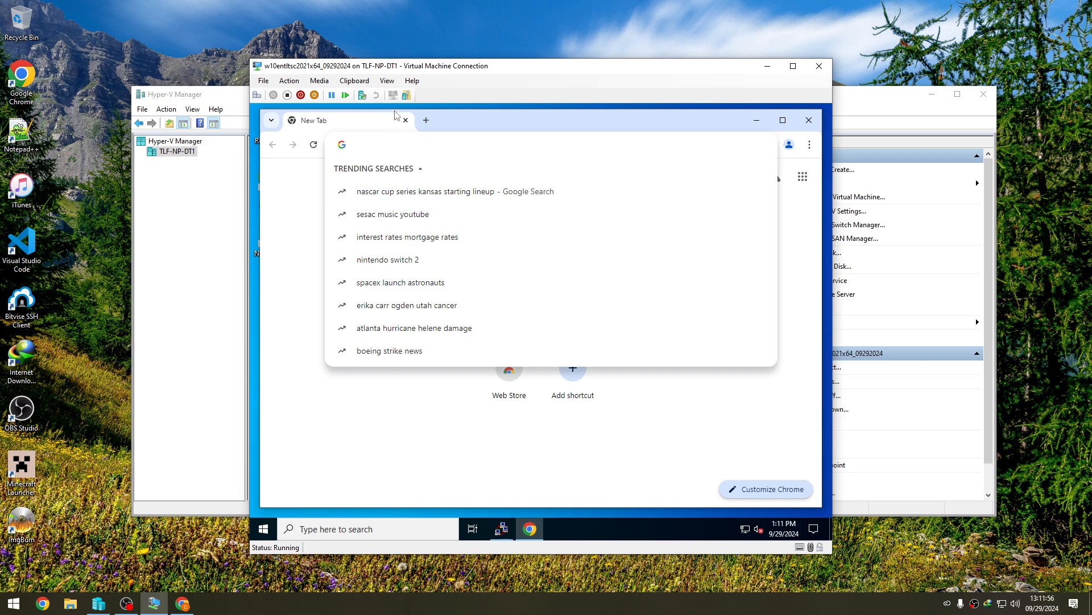
{"action": "left_click", "coordinate": [354, 80]}
{"action": "left_click", "coordinate": [364, 88]}
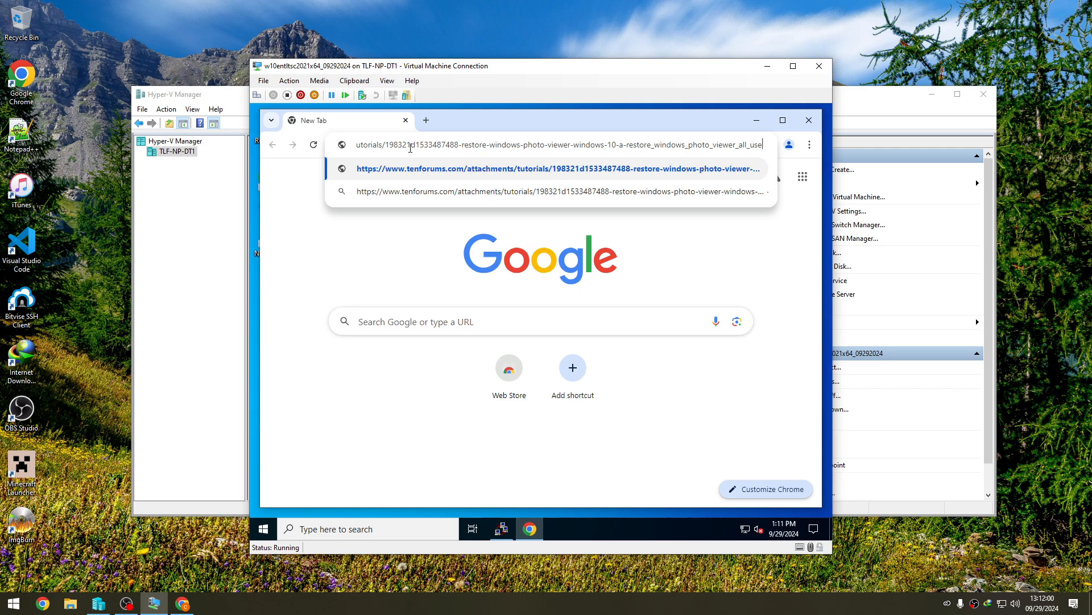
{"action": "key", "text": "Return"}
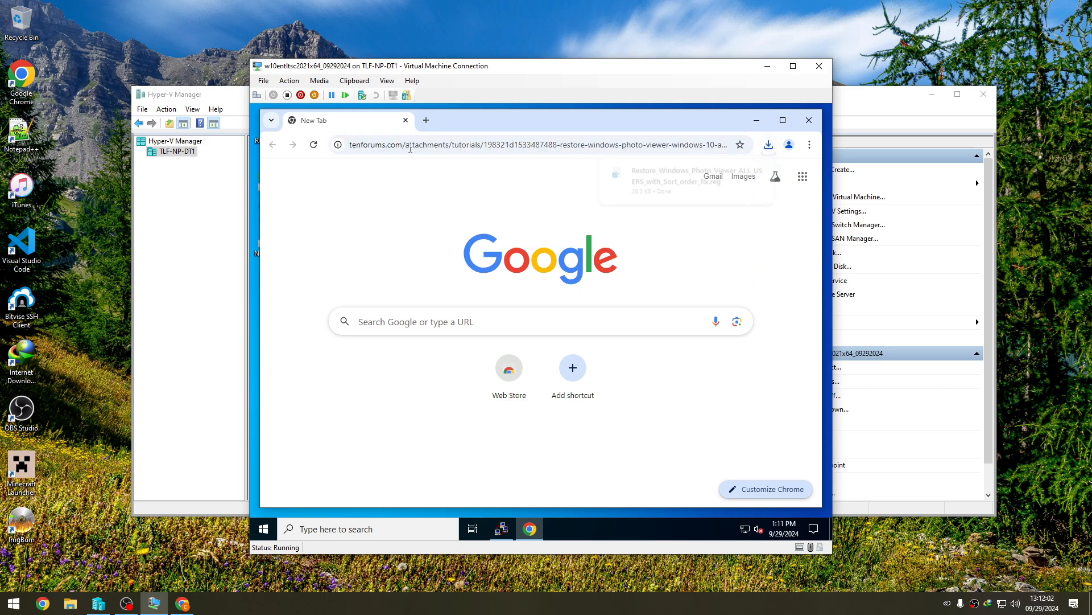
- Run the downloaded Windows Photo Viewer .reg file, merge it into the registry, and close Chrome
{"action": "left_click", "coordinate": [683, 179]}
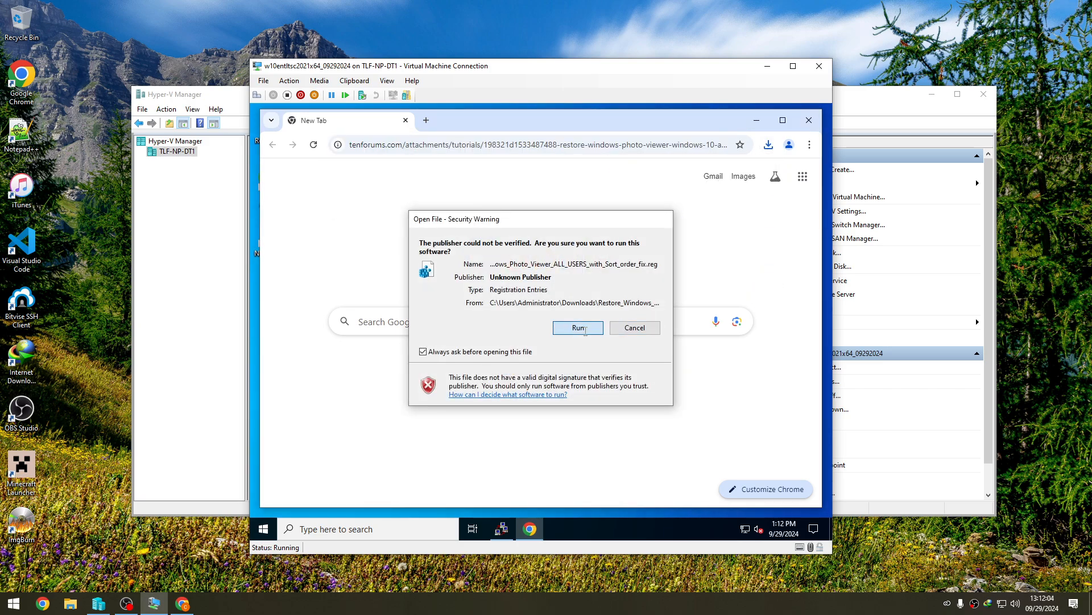
{"action": "left_click", "coordinate": [586, 329]}
{"action": "left_click", "coordinate": [640, 333]}
{"action": "left_click", "coordinate": [767, 147]}
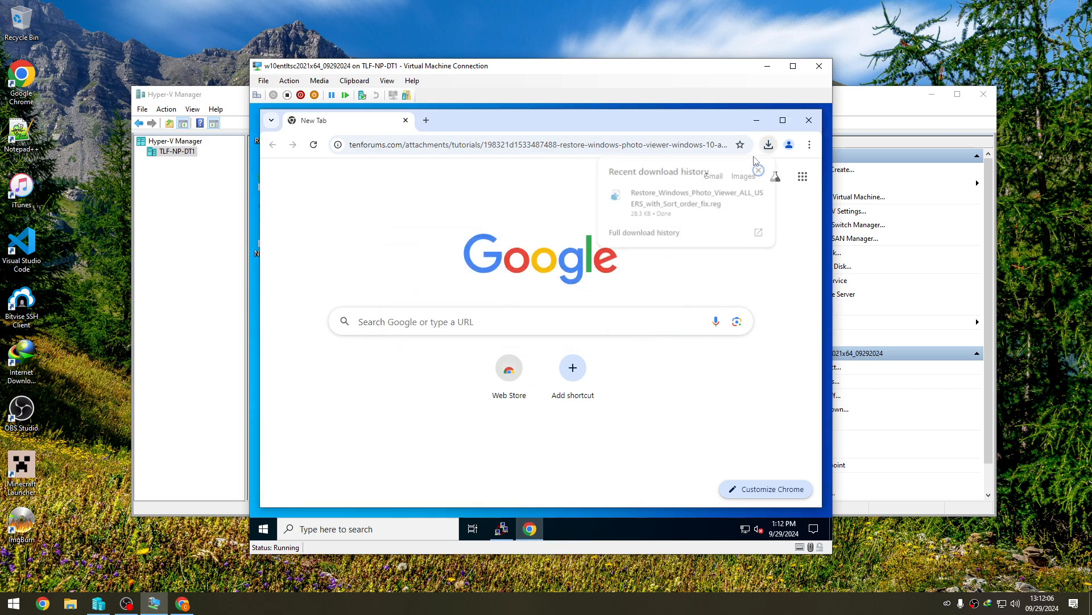
{"action": "left_click", "coordinate": [683, 198]}
{"action": "left_click", "coordinate": [581, 329]}
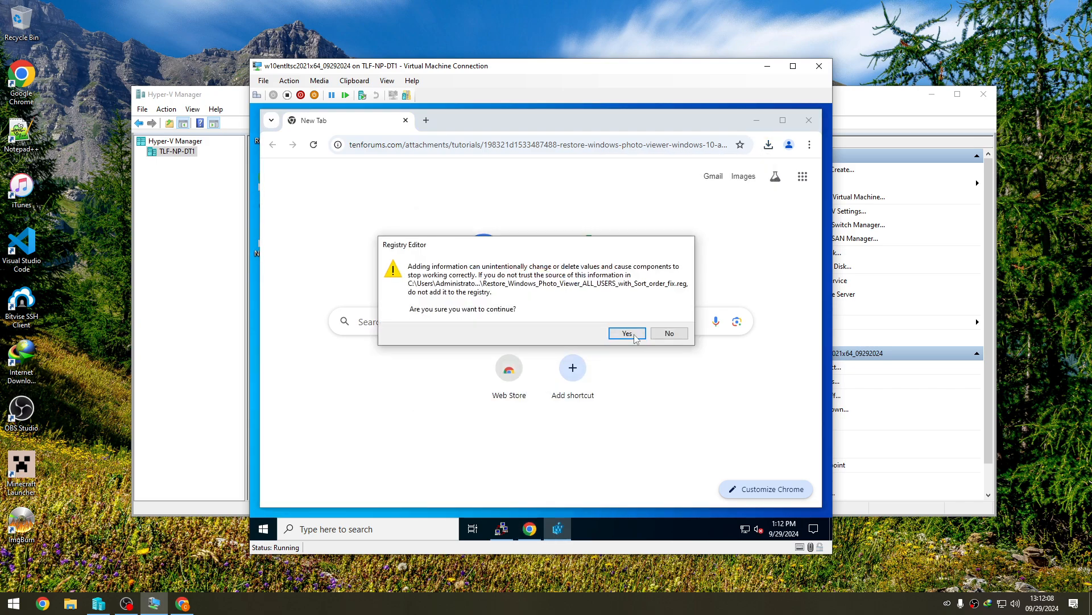
{"action": "left_click", "coordinate": [631, 334]}
{"action": "left_click", "coordinate": [667, 318]}
{"action": "left_click", "coordinate": [809, 120]}
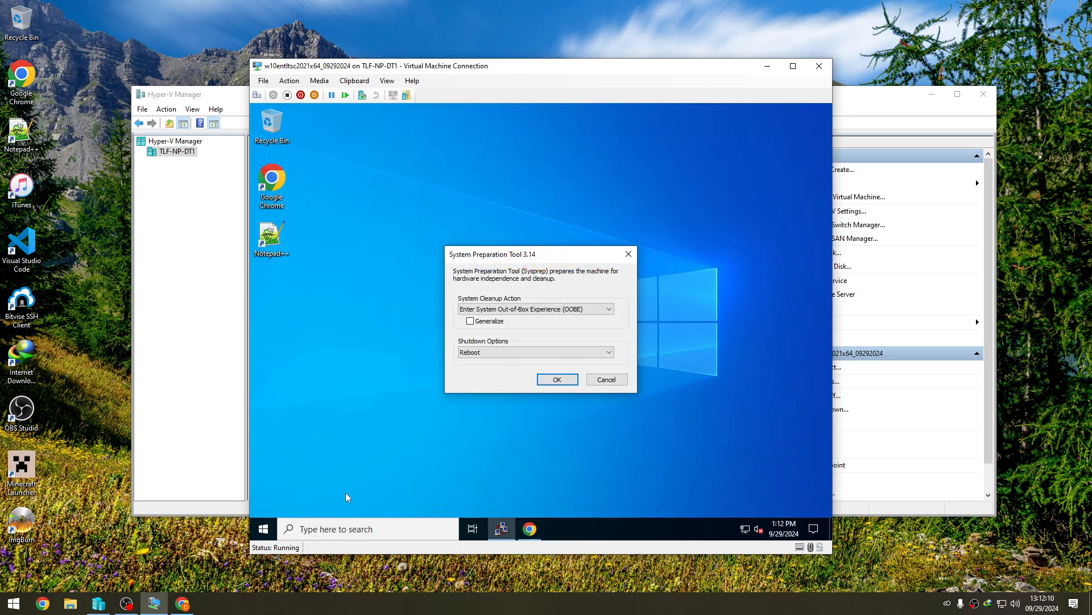
{"action": "left_click", "coordinate": [264, 527]}
{"action": "type", "text": "p"}
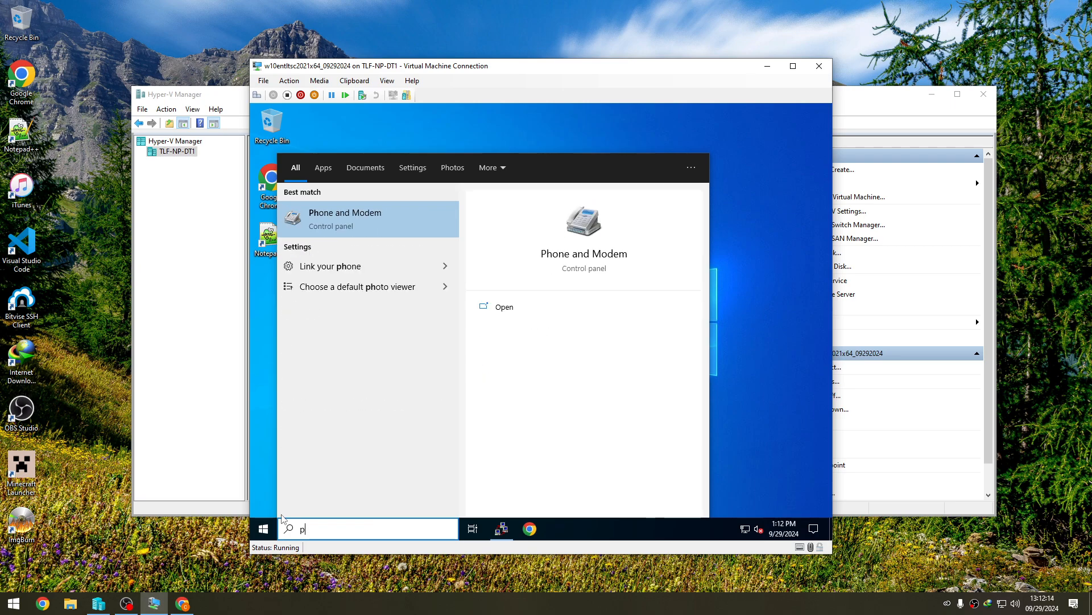
{"action": "key", "text": "BackSpace"}
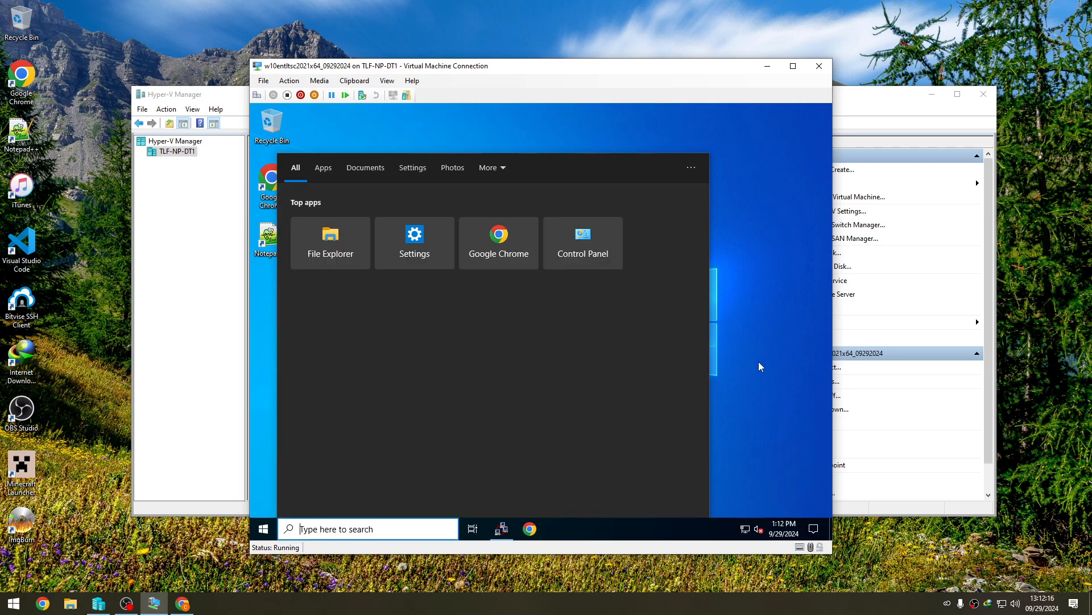
{"action": "left_click", "coordinate": [377, 264]}
{"action": "left_click", "coordinate": [765, 112]}
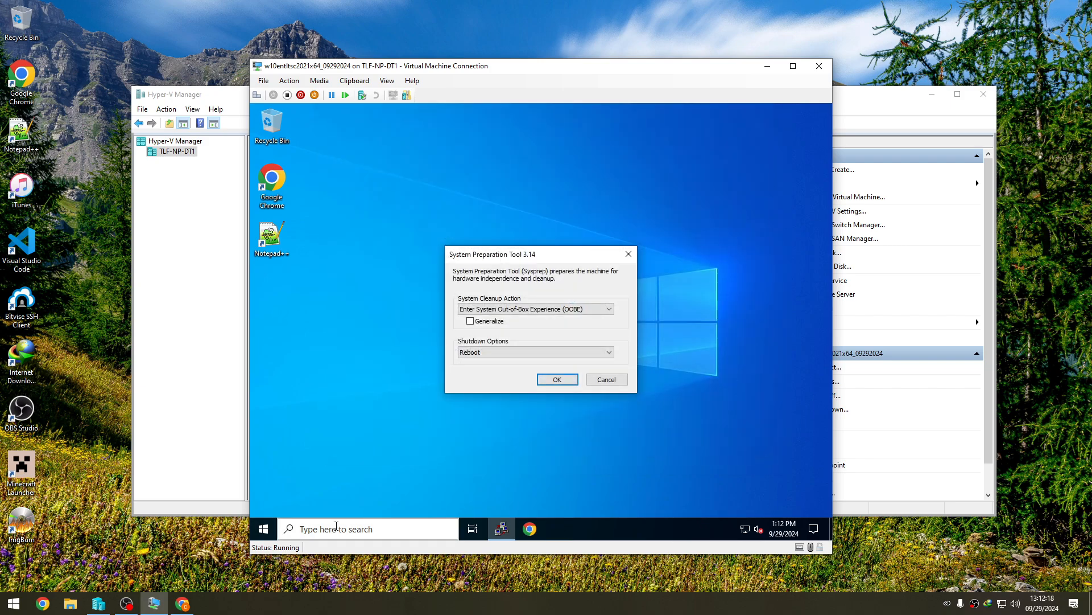
{"action": "key", "text": "super"}
{"action": "left_click", "coordinate": [492, 199]}
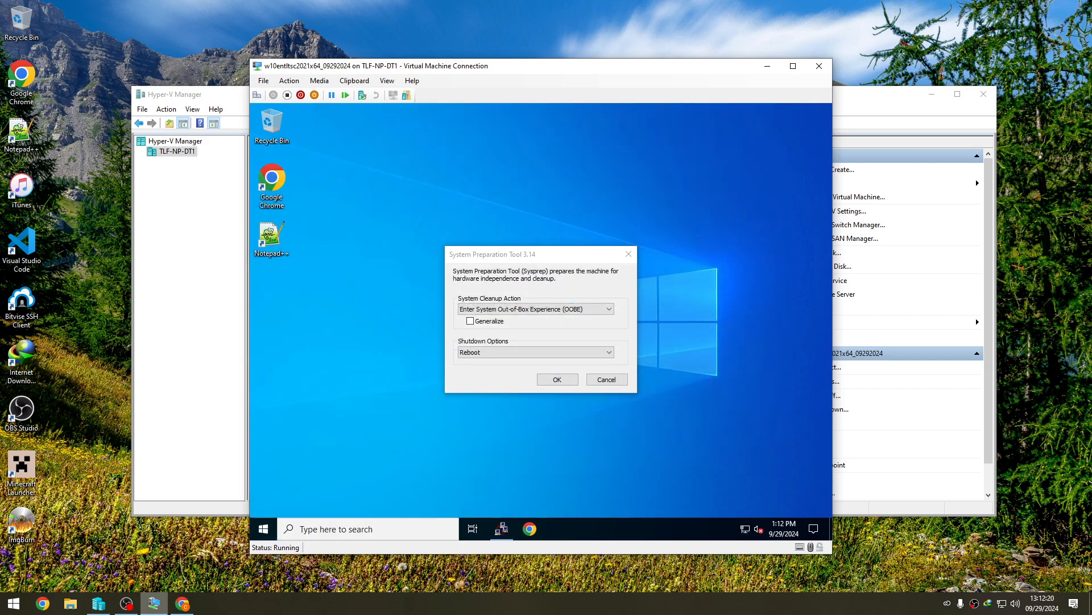
- Open the Downloads folder in File Explorer and permanently delete the Restore_Windows_Photo_Viewer .reg file
{"action": "left_click", "coordinate": [332, 530]}
{"action": "type", "text": "ex"}
{"action": "left_click", "coordinate": [356, 226]}
{"action": "left_click", "coordinate": [378, 248]}
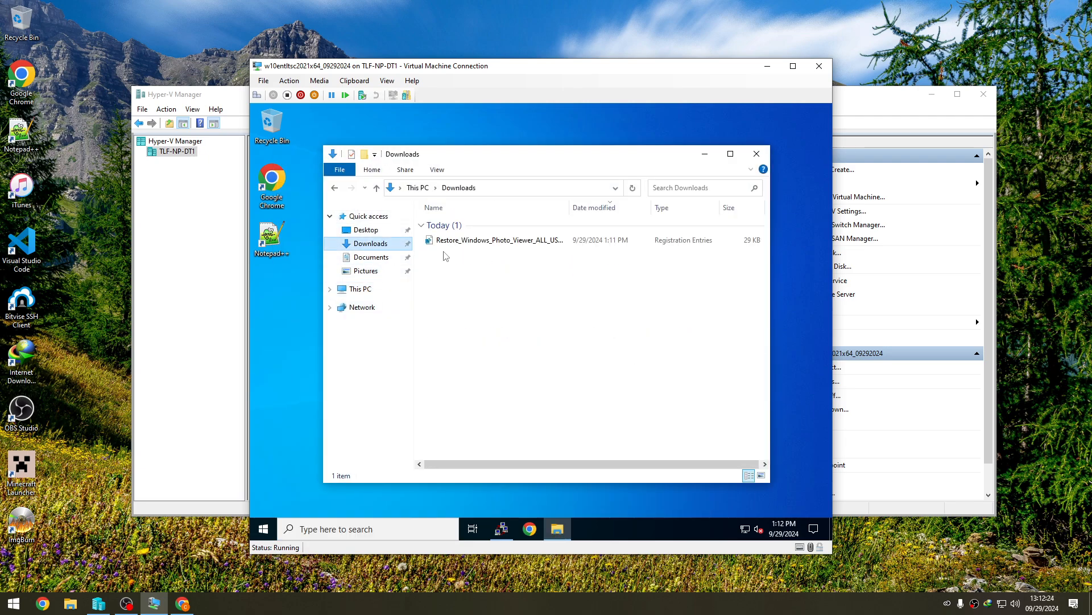
{"action": "left_click", "coordinate": [454, 240]}
{"action": "key", "text": "shift+Delete"}
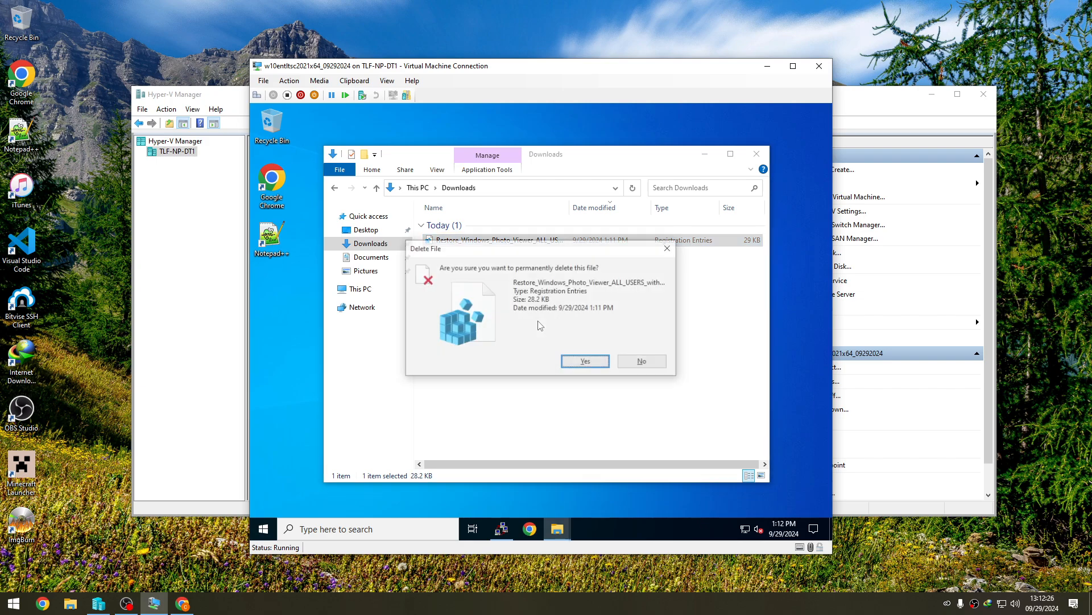
{"action": "key", "text": "Return"}
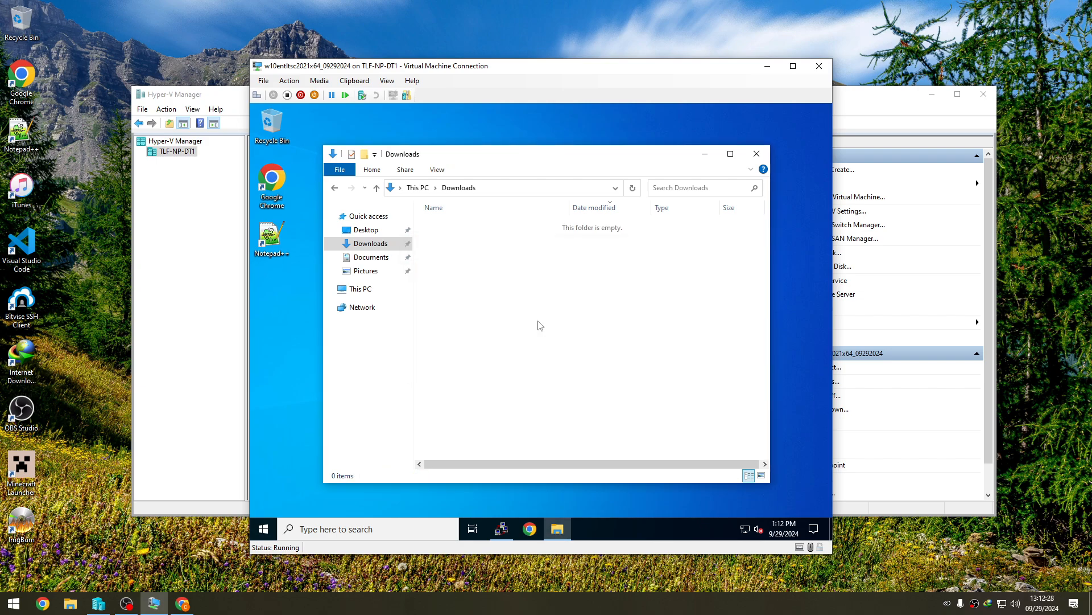
- Close the Downloads window and place Chrome ahead of the System Preparation Tool on the virtual machine's taskbar
{"action": "left_click", "coordinate": [263, 529]}
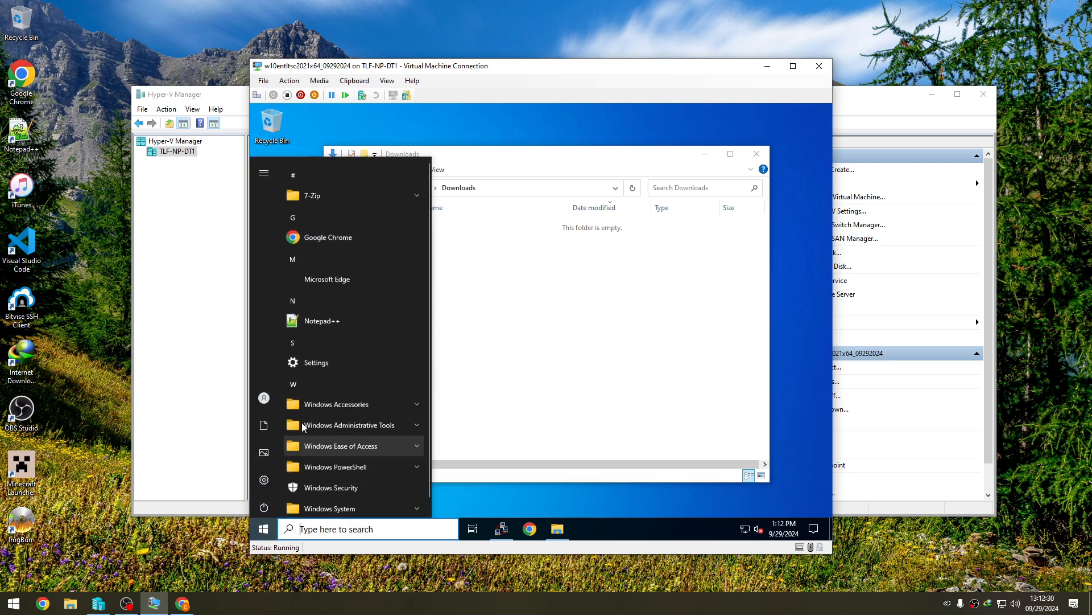
{"action": "scroll", "coordinate": [302, 410], "scroll_direction": "down", "scroll_amount": 1}
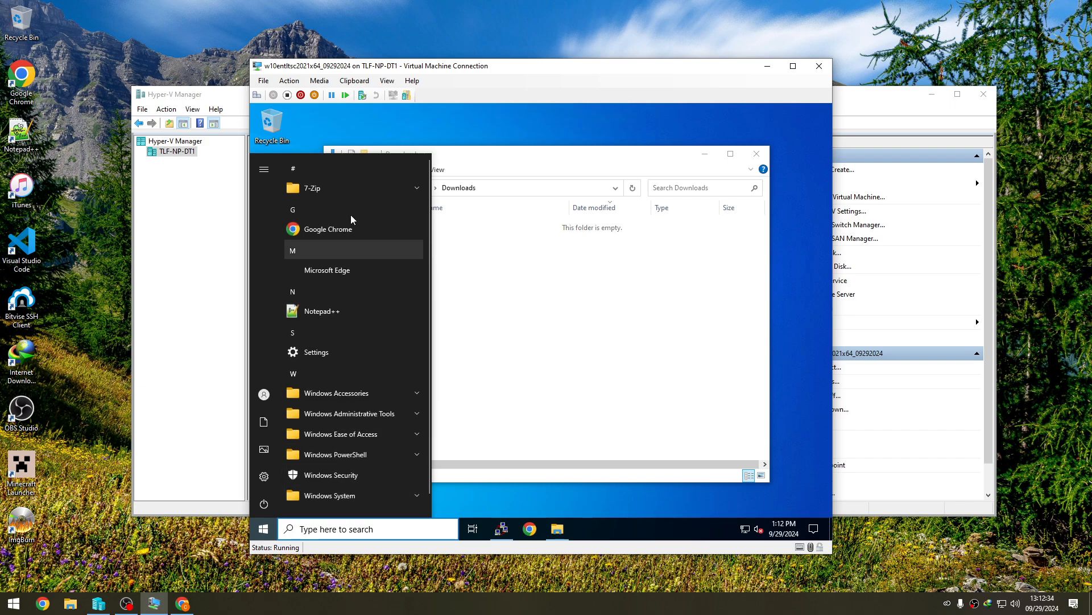
{"action": "left_click", "coordinate": [661, 157]}
{"action": "left_click", "coordinate": [757, 155]}
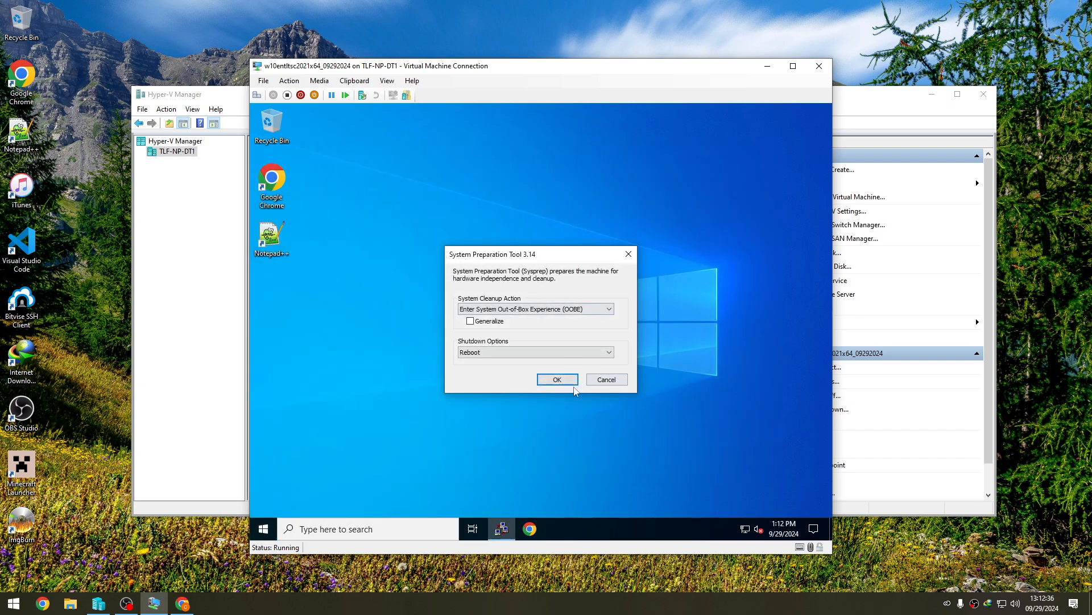
{"action": "left_click_drag", "start_coordinate": [521, 529], "coordinate": [479, 530]}
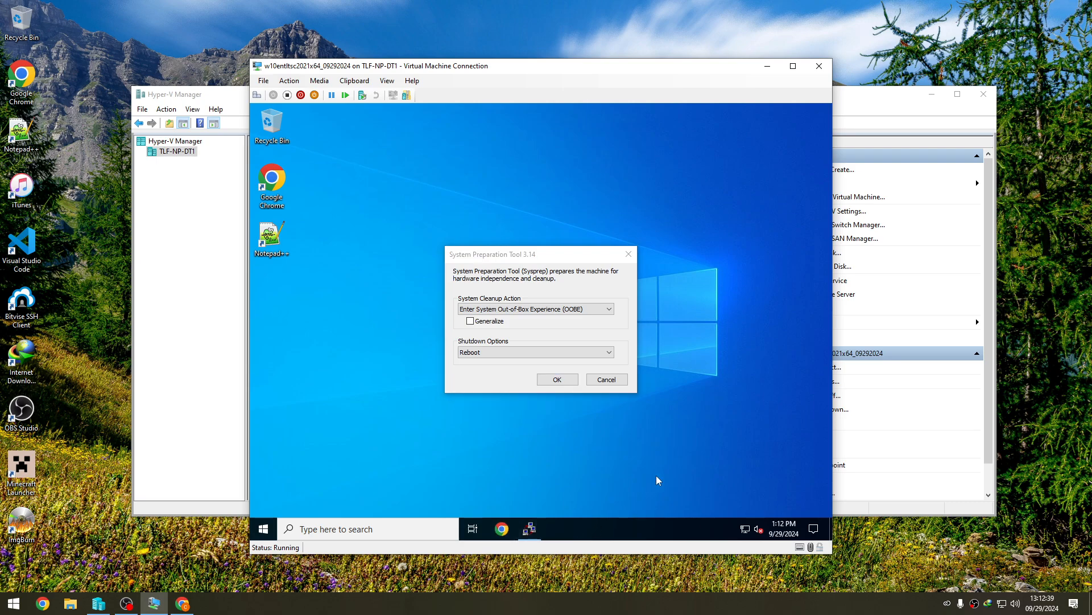
- Check for Windows updates in the virtual machine's Update & Security settings and restart to finish installing them
{"action": "left_click", "coordinate": [264, 528]}
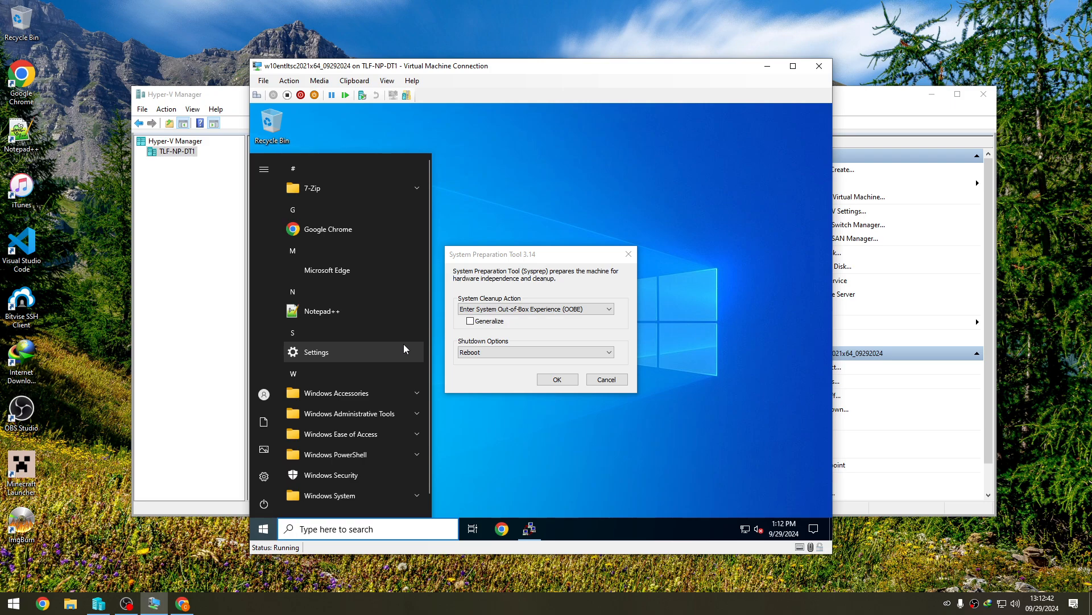
{"action": "left_click", "coordinate": [404, 350]}
{"action": "scroll", "coordinate": [492, 368], "scroll_direction": "down", "scroll_amount": 3}
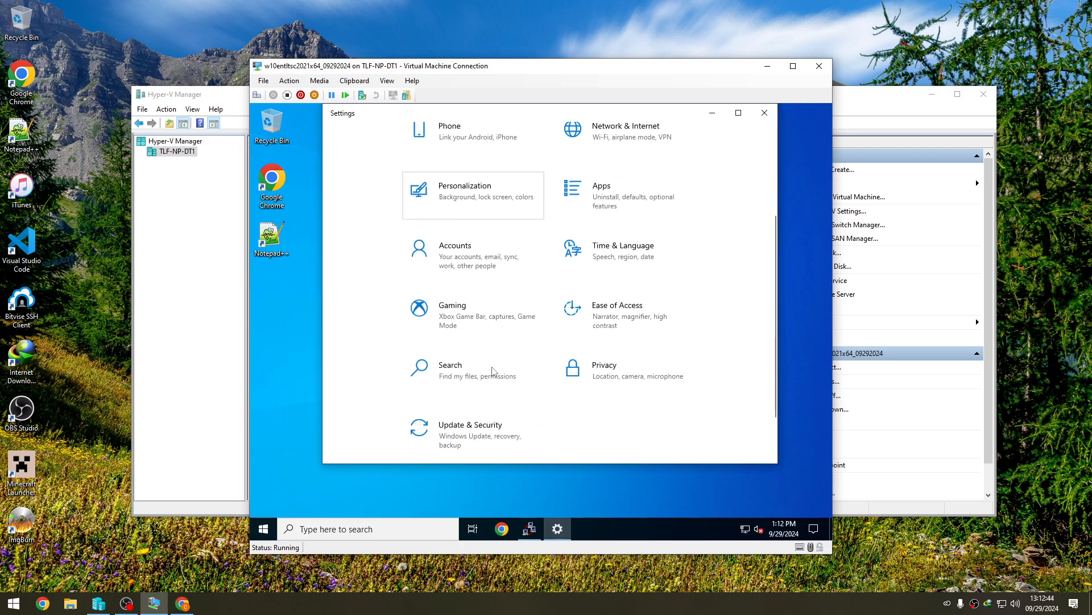
{"action": "left_click", "coordinate": [463, 408]}
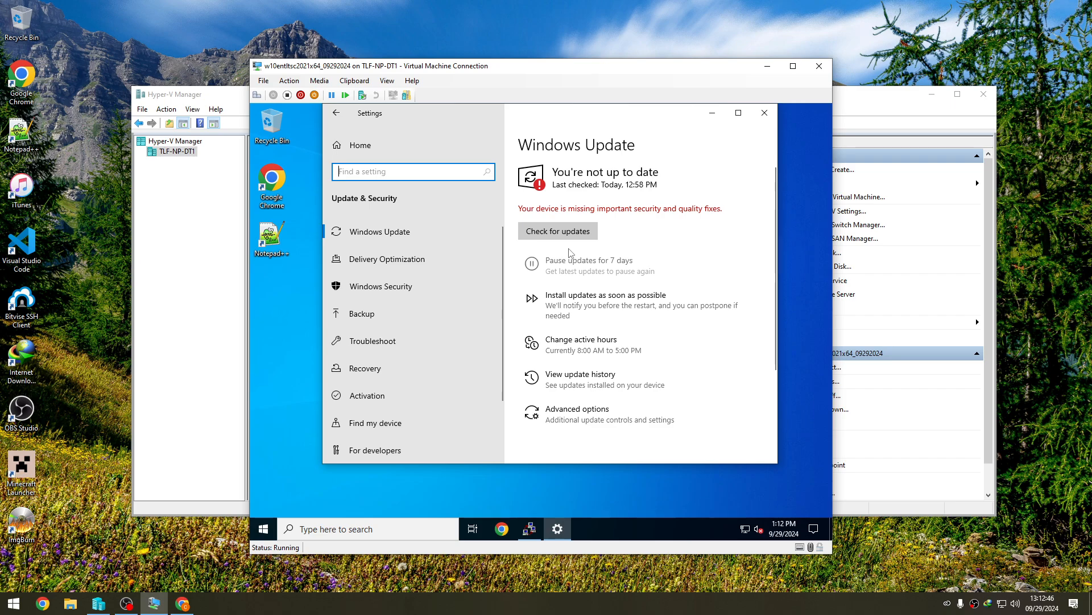
{"action": "left_click", "coordinate": [576, 232]}
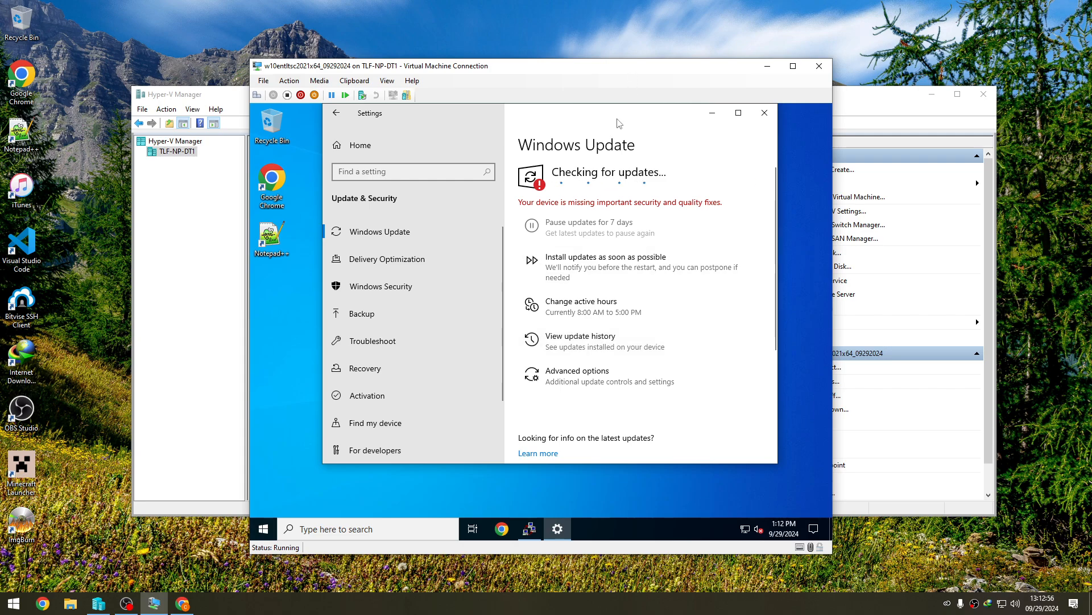
{"action": "left_click_drag", "start_coordinate": [620, 111], "coordinate": [619, 135]}
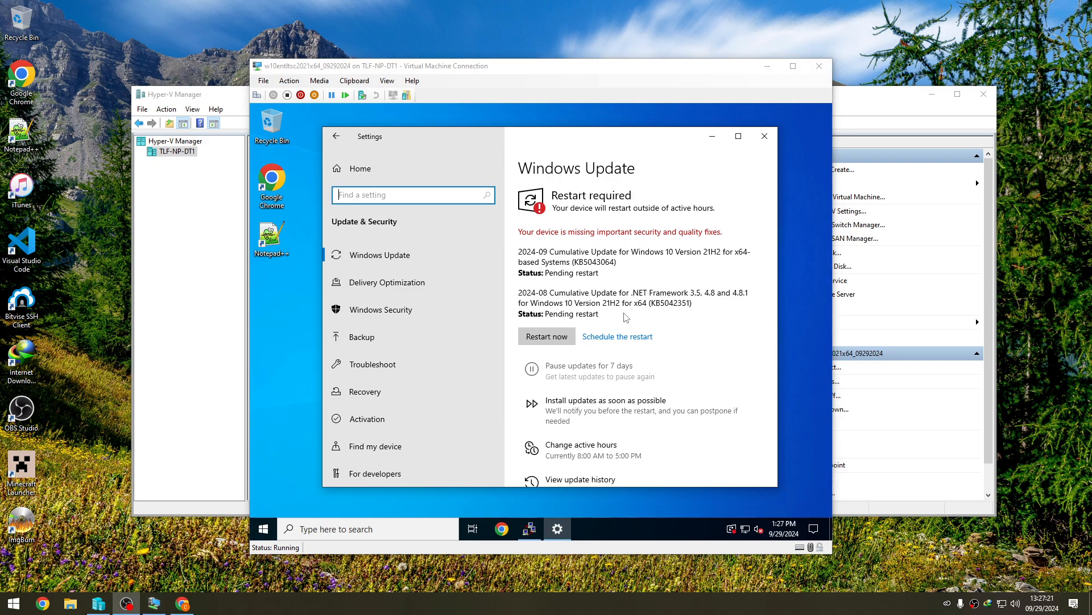
{"action": "left_click", "coordinate": [549, 337]}
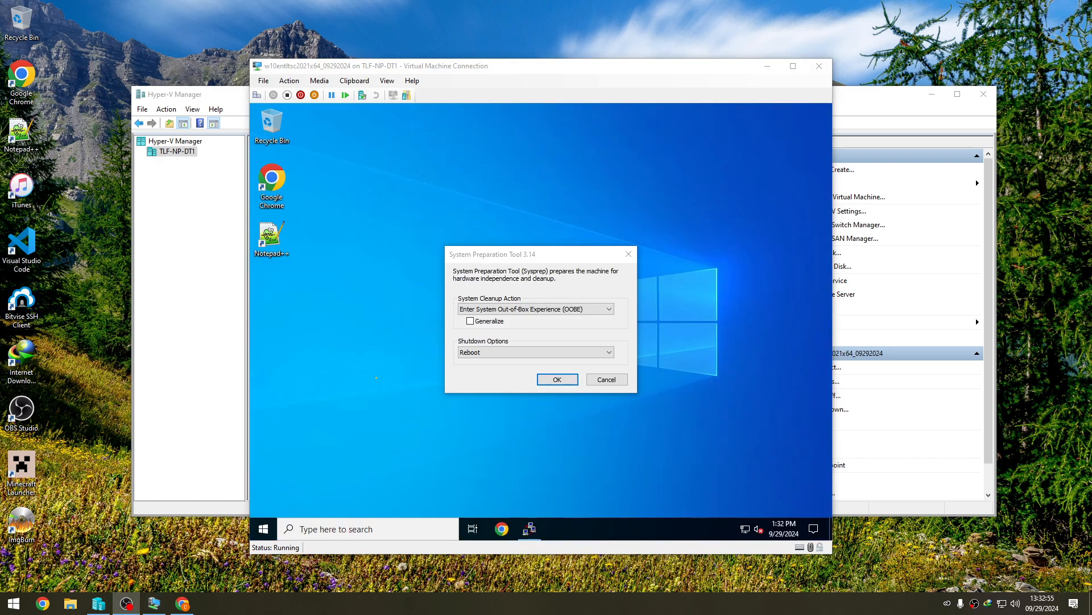
{"action": "left_click", "coordinate": [334, 314]}
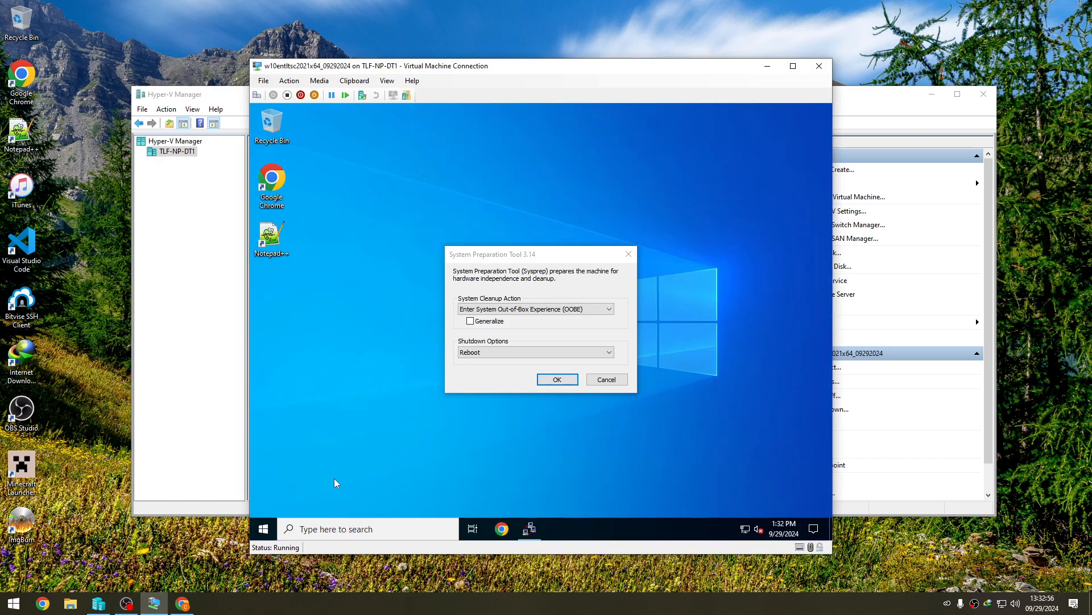
{"action": "left_click", "coordinate": [269, 534]}
{"action": "right_click", "coordinate": [268, 534]}
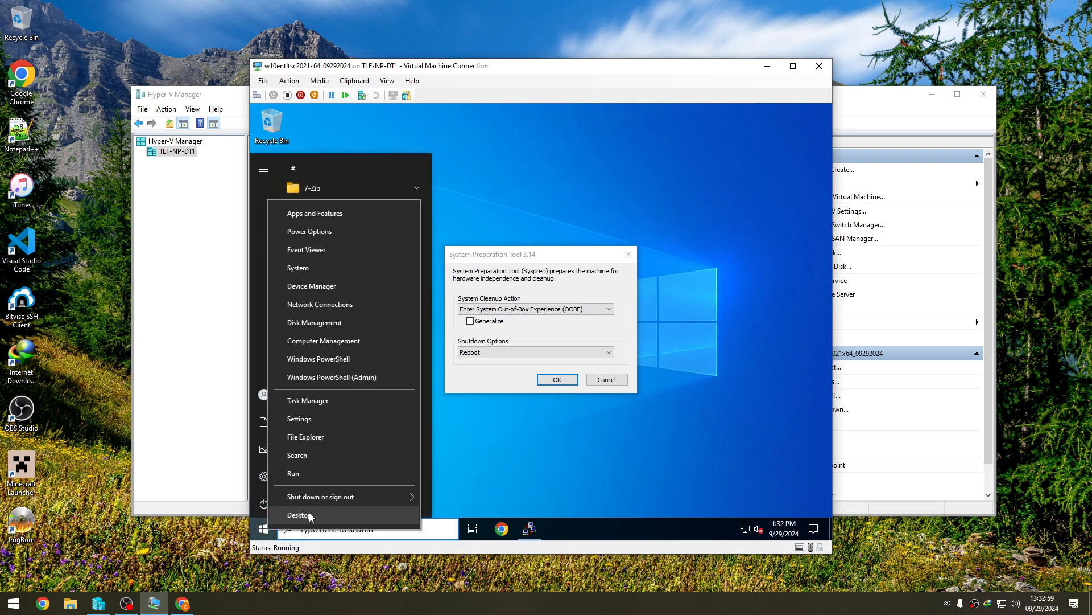
{"action": "left_click", "coordinate": [328, 535]}
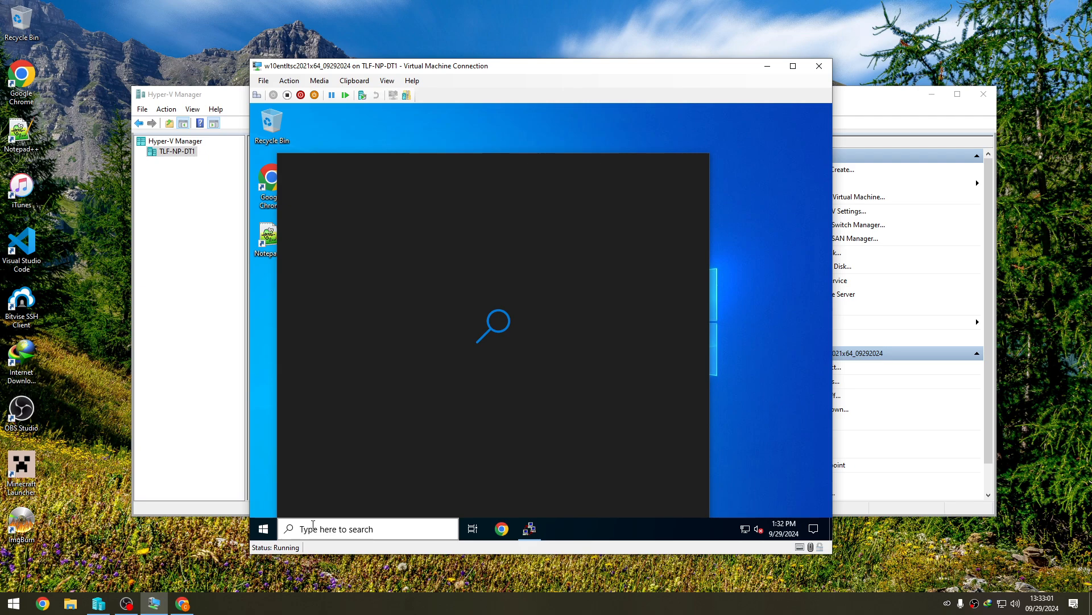
{"action": "type", "text": "control"}
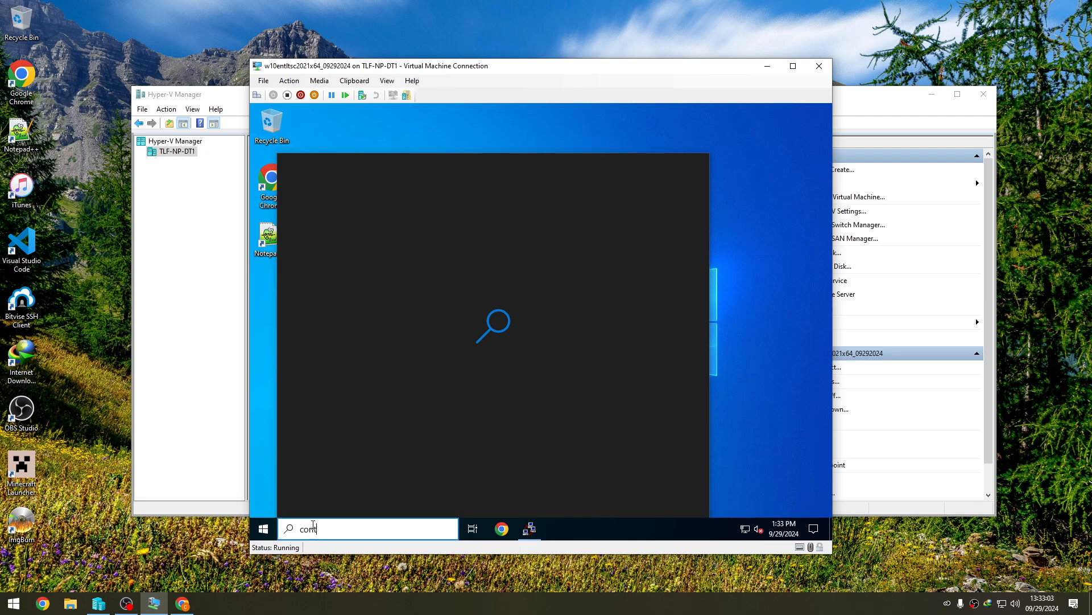
{"action": "left_click", "coordinate": [259, 484]}
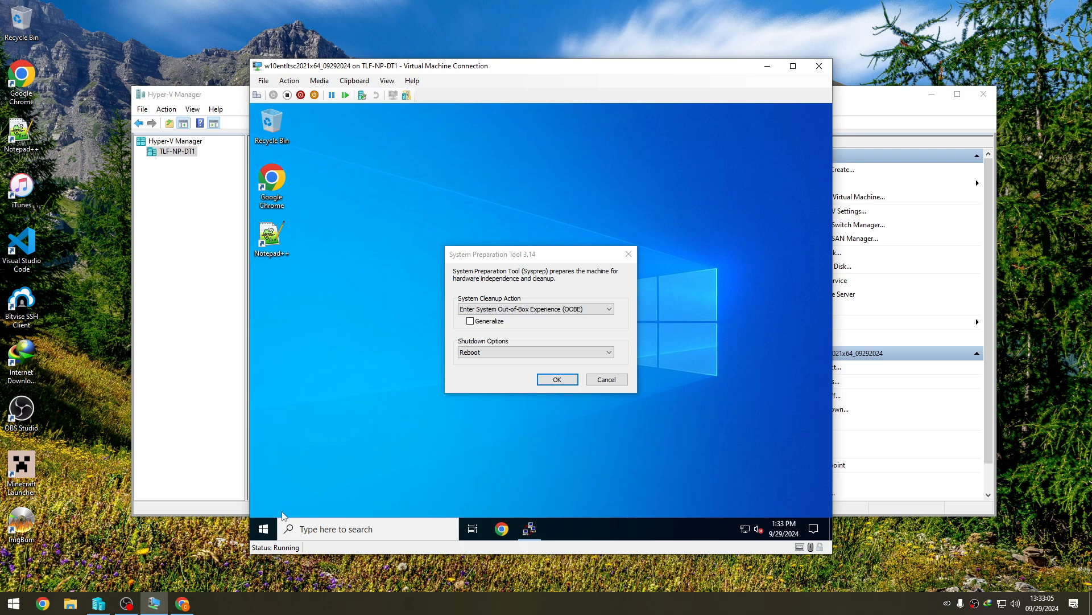
- Run the control command in the virtual machine and open the Network and Sharing Center
{"action": "right_click", "coordinate": [266, 530]}
{"action": "left_click", "coordinate": [315, 473]}
{"action": "type", "text": "control"}
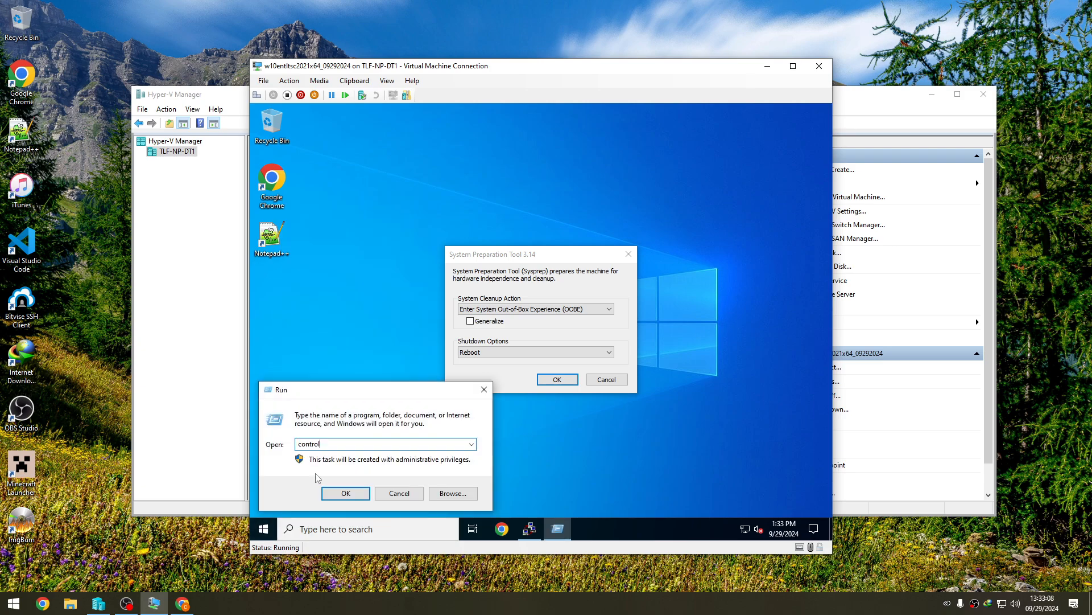
{"action": "key", "text": "Return"}
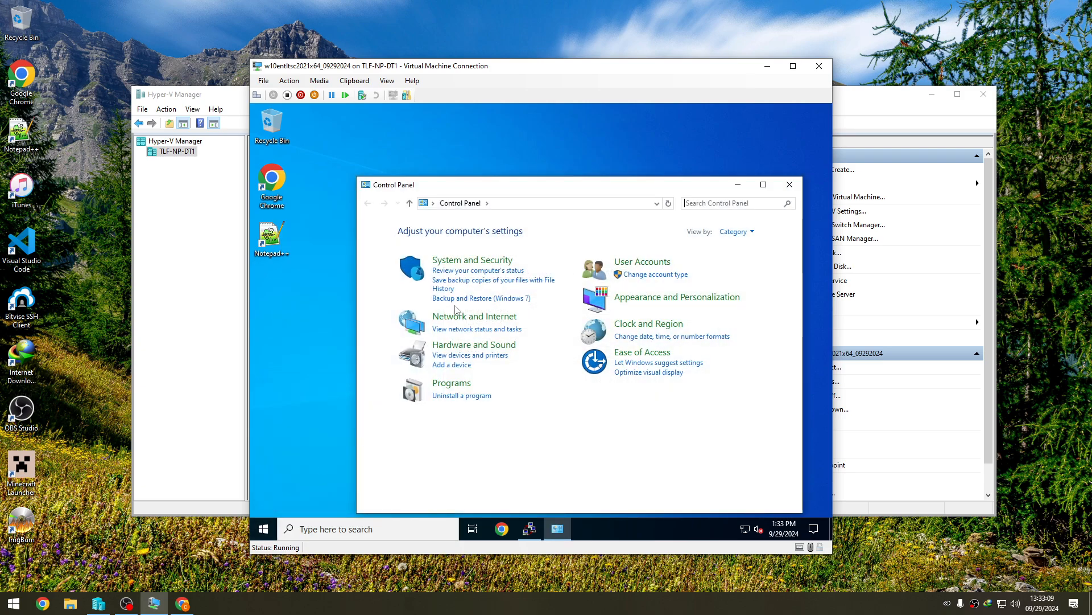
{"action": "left_click", "coordinate": [422, 315]}
{"action": "left_click", "coordinate": [563, 231]}
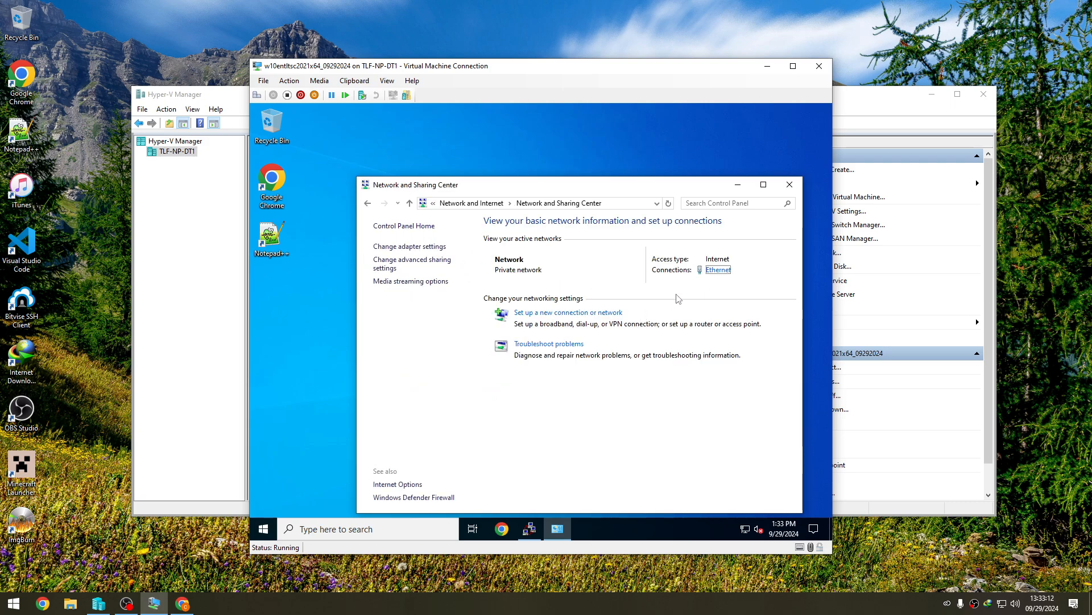
- Review the Ethernet connection's Internet Protocol Version 4 (TCP/IPv4) properties and close all network windows
{"action": "left_click", "coordinate": [718, 269]}
{"action": "left_click", "coordinate": [475, 411]}
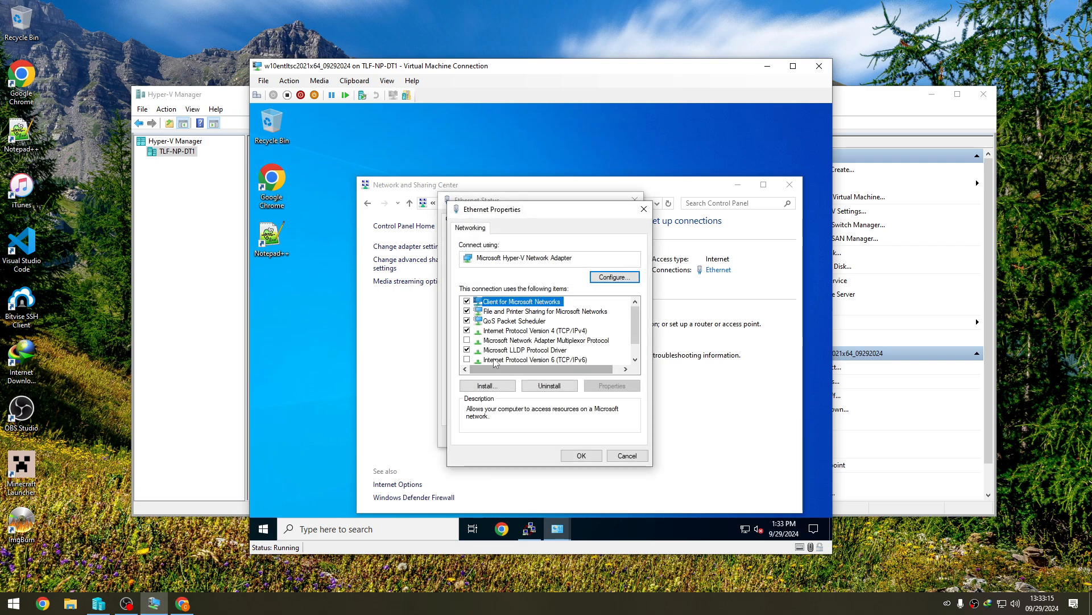
{"action": "double_click", "coordinate": [526, 332]}
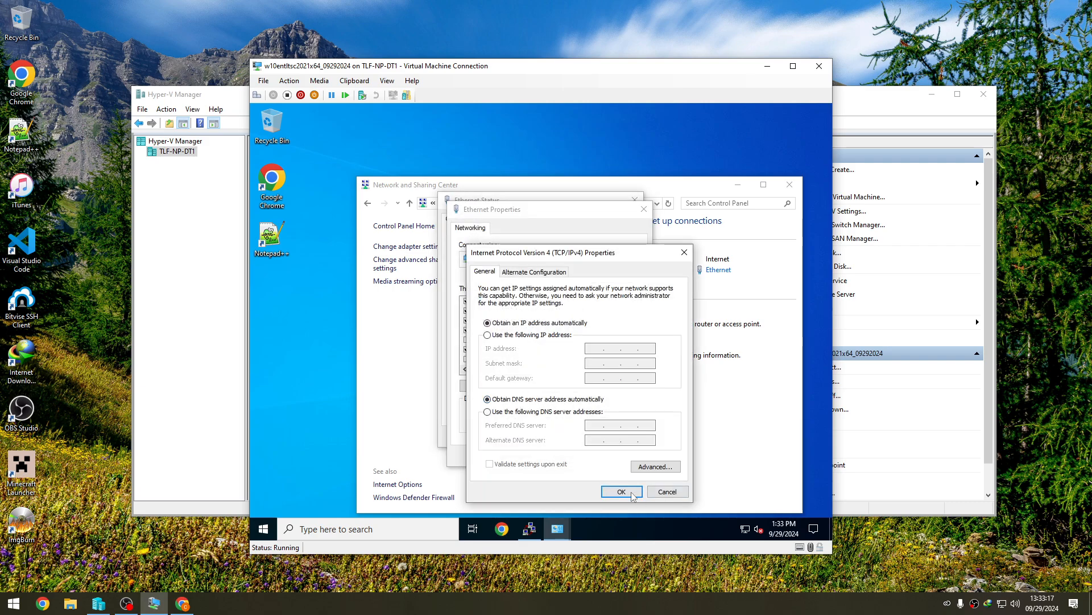
{"action": "left_click", "coordinate": [621, 491]}
{"action": "left_click", "coordinate": [618, 454]}
{"action": "left_click", "coordinate": [603, 437]}
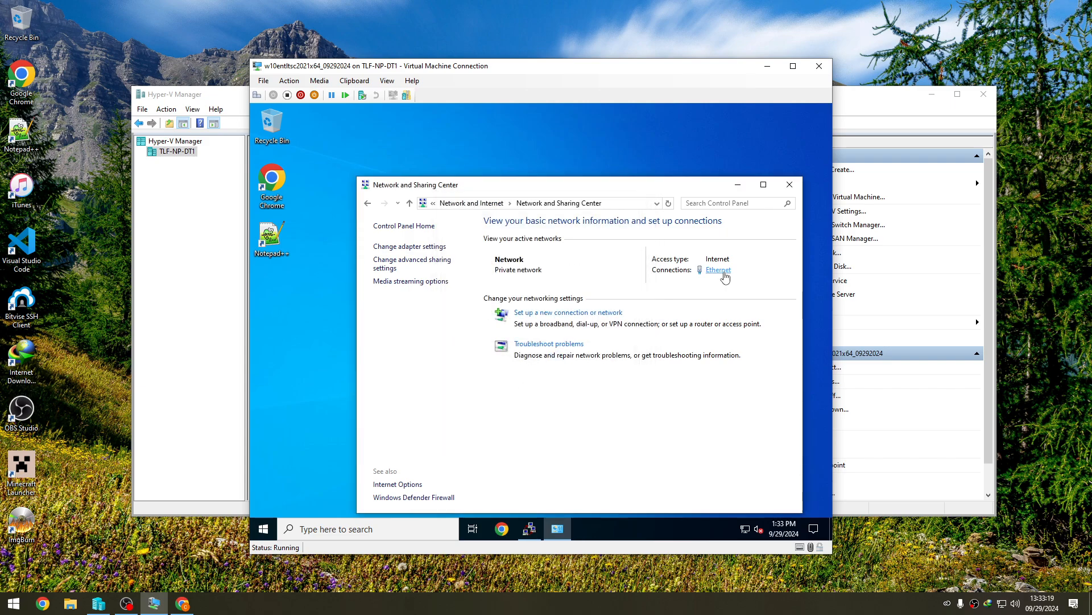
{"action": "left_click", "coordinate": [789, 184]}
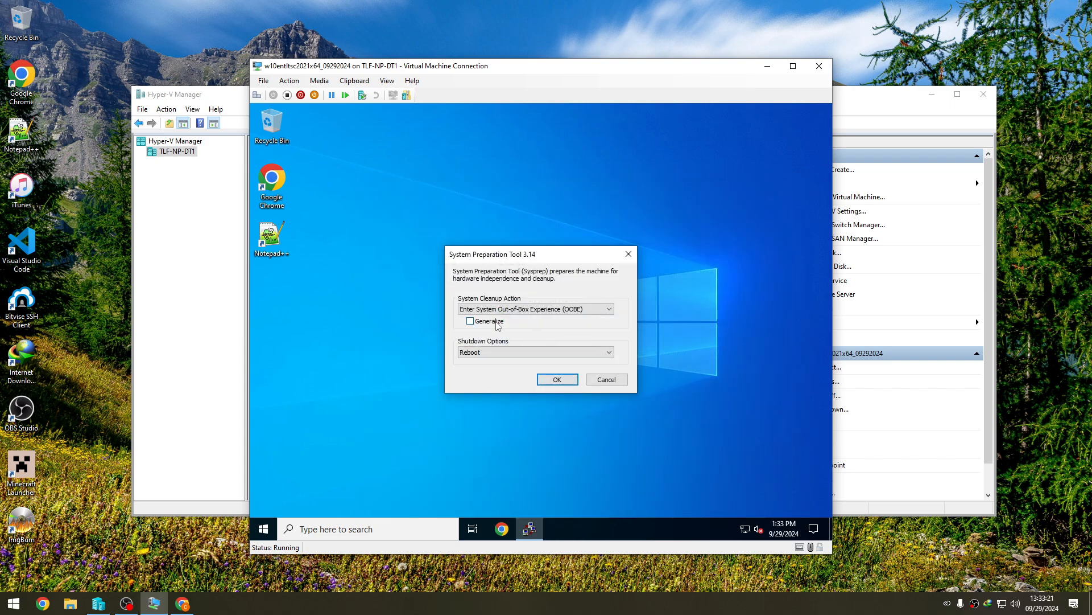
- Run Sysprep into the Out-of-Box Experience (OOBE) with Generalize enabled and the shutdown option set to Shutdown
{"action": "left_click", "coordinate": [470, 321]}
{"action": "left_click", "coordinate": [609, 353]}
{"action": "left_click", "coordinate": [535, 380]}
{"action": "left_click", "coordinate": [557, 379]}
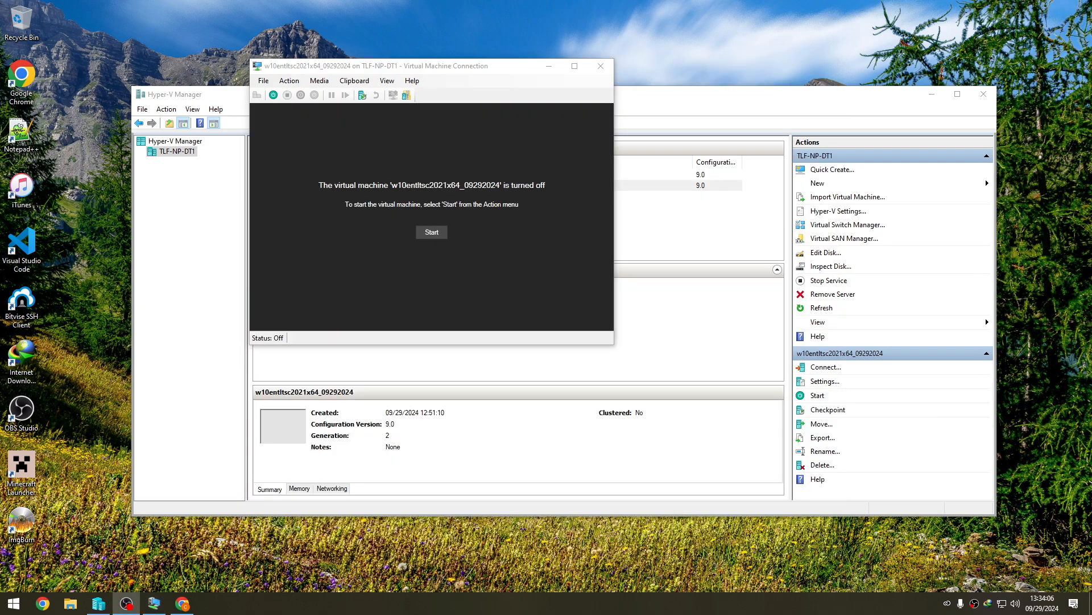
- Close the virtual machine connection and delete the w10entltsc2021x64_09292024 virtual machine from Hyper-V Manager
{"action": "left_click", "coordinate": [601, 65]}
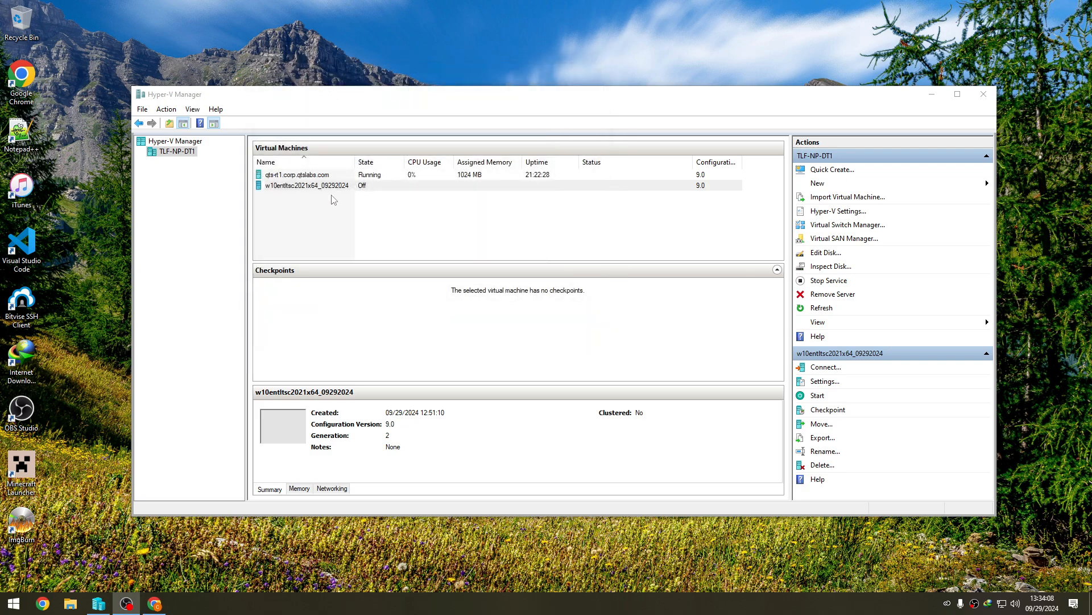
{"action": "right_click", "coordinate": [338, 189]}
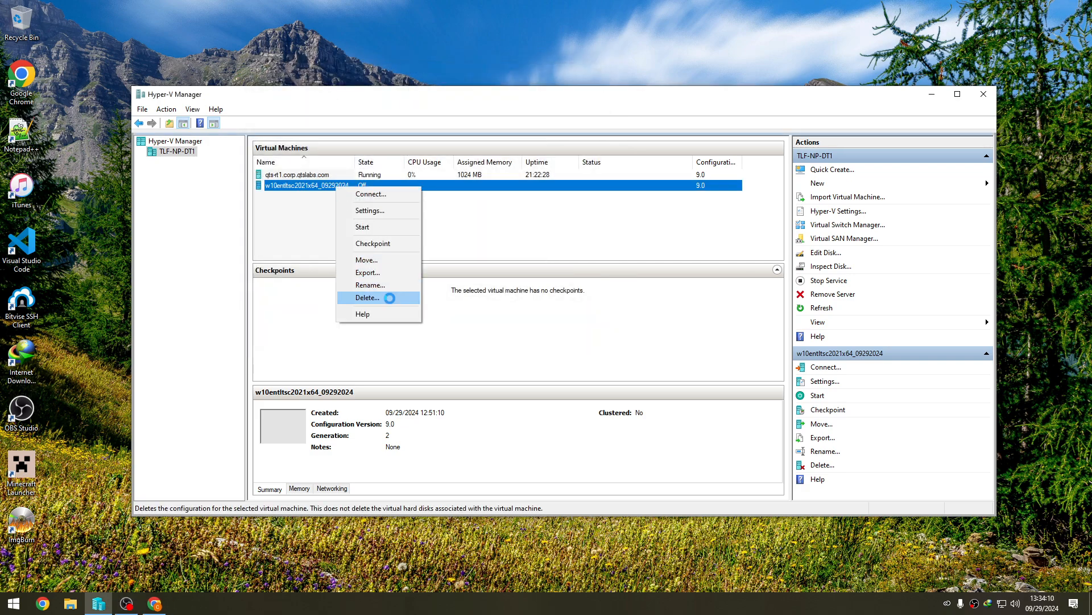
{"action": "left_click", "coordinate": [387, 297]}
- Rename w10entltsc2021x64_09292024.vhdx in the host's VHDs folder to w10entltsc2021x64_09292024_base.vhdx
{"action": "left_click", "coordinate": [77, 604]}
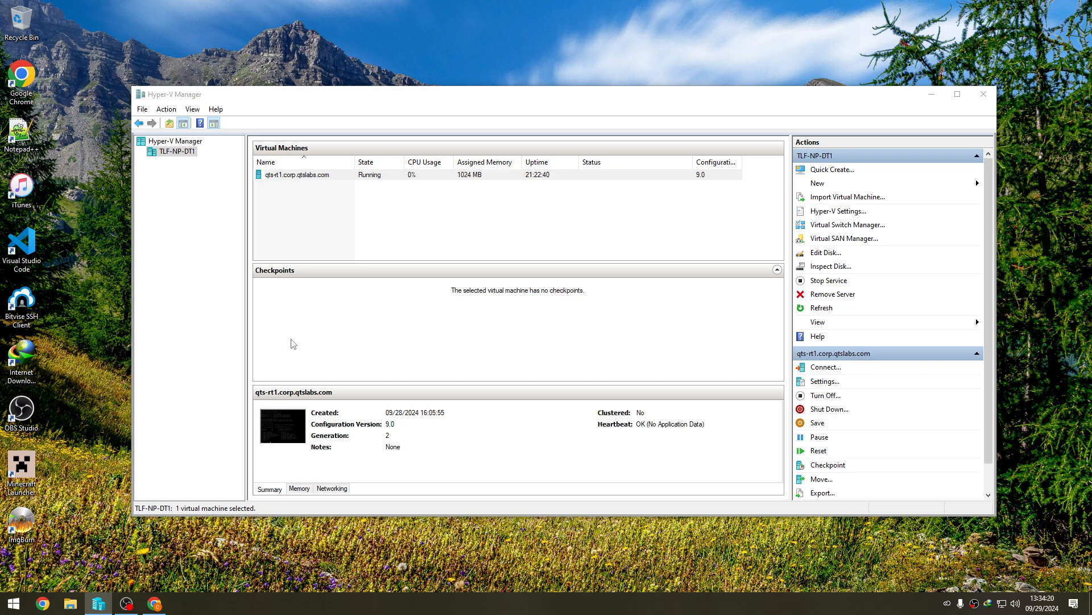
{"action": "key", "text": "super+e"}
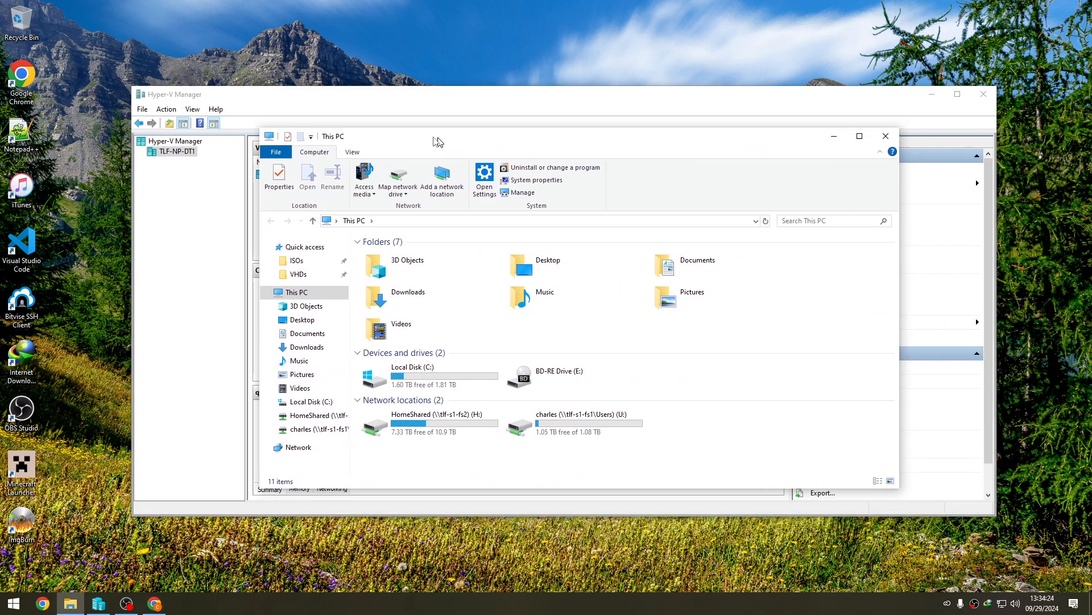
{"action": "left_click", "coordinate": [266, 273]}
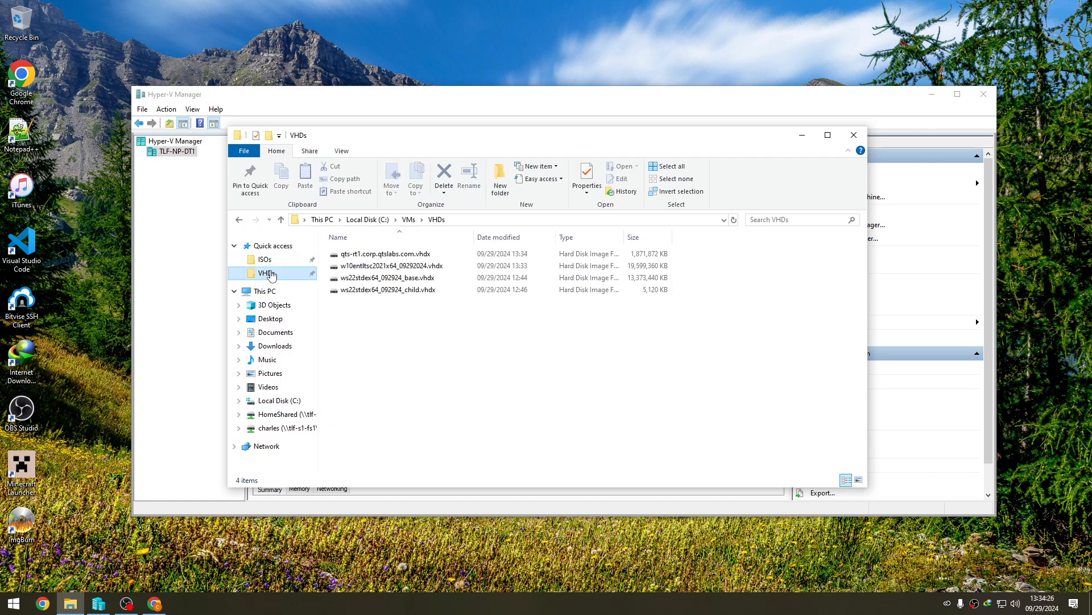
{"action": "left_click", "coordinate": [430, 269]}
{"action": "right_click", "coordinate": [429, 269]}
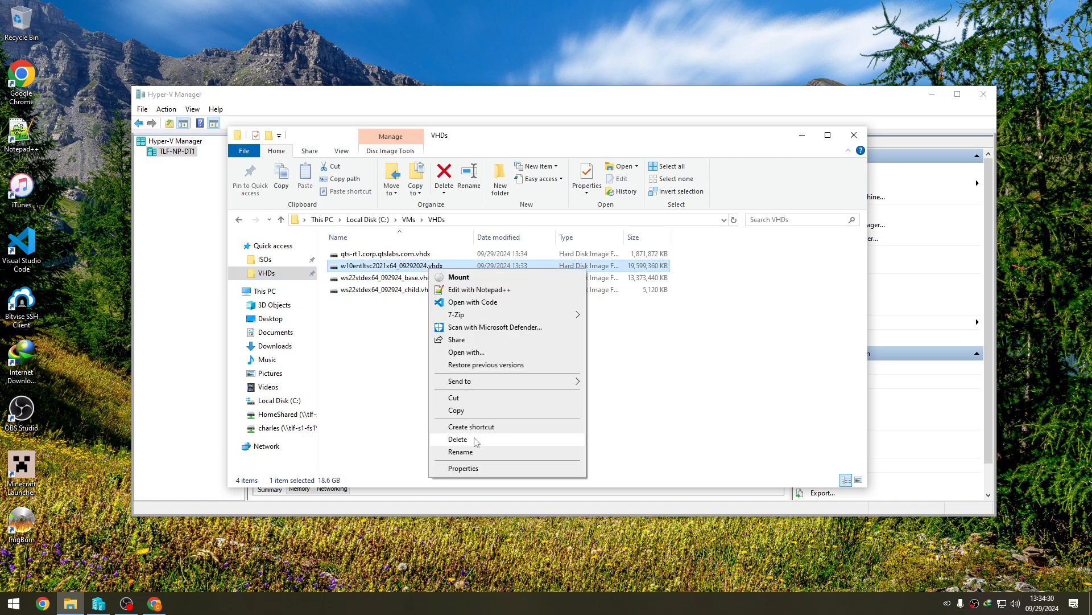
{"action": "left_click", "coordinate": [470, 452]}
{"action": "left_click", "coordinate": [427, 265]}
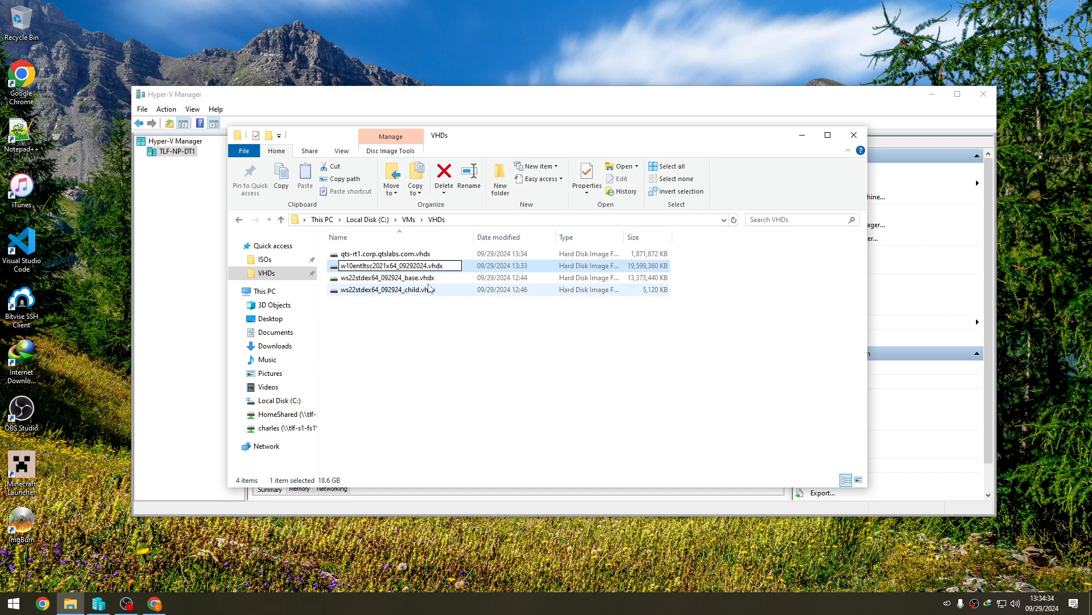
{"action": "type", "text": "_base"}
{"action": "key", "text": "Return"}
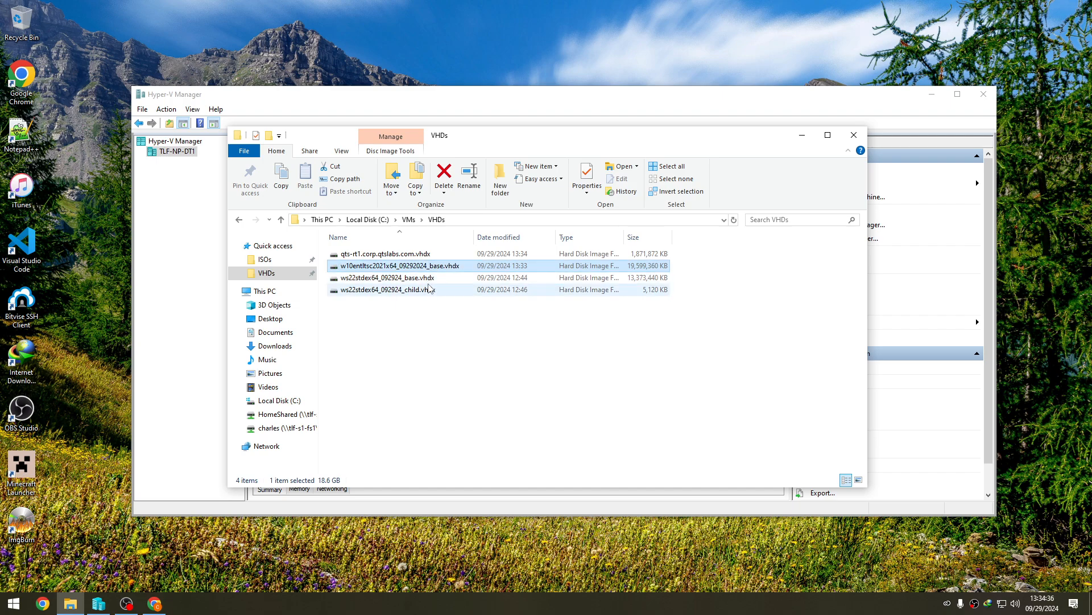
- Open the name of w10entltsc2021x64_09292024_base.vhdx for editing and switch back to Hyper-V Manager
{"action": "right_click", "coordinate": [450, 266]}
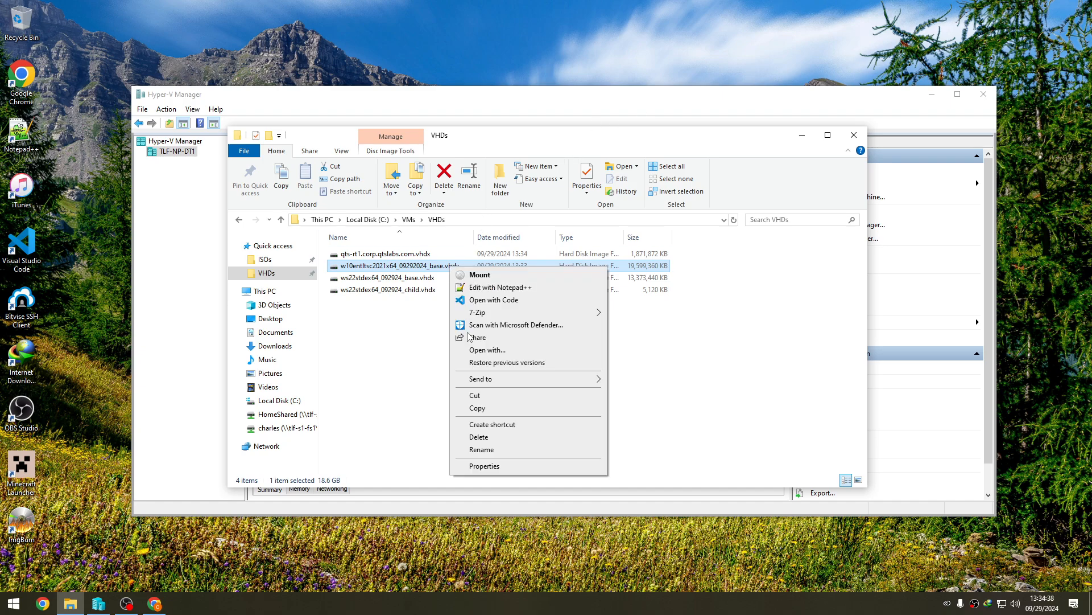
{"action": "left_click", "coordinate": [482, 449]}
{"action": "key", "text": "ctrl+c"}
{"action": "left_click", "coordinate": [905, 251]}
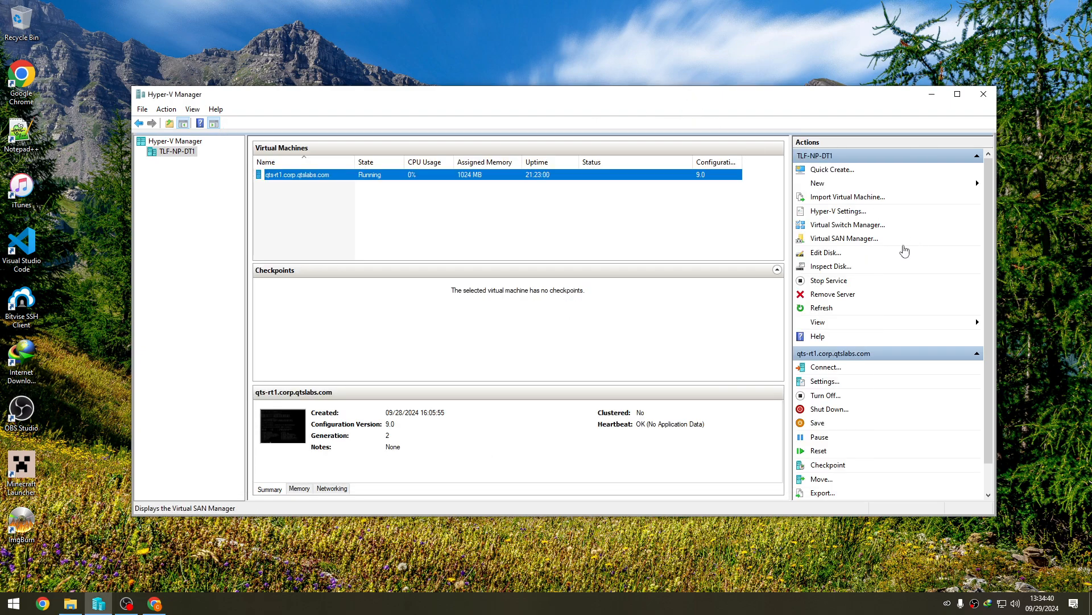
{"action": "left_click", "coordinate": [862, 182]}
{"action": "left_click", "coordinate": [1007, 186]}
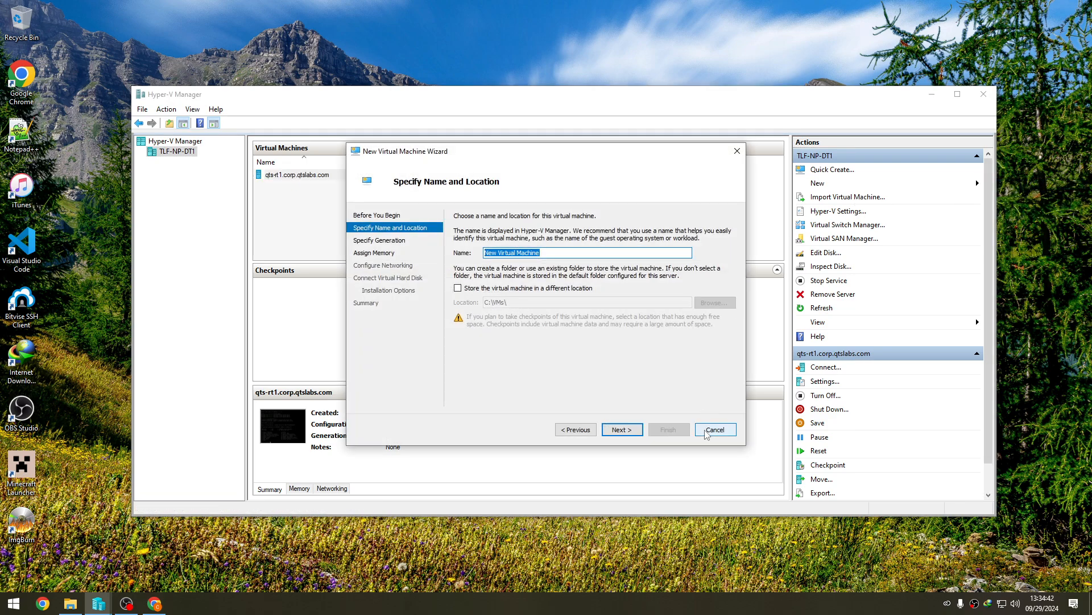
{"action": "left_click", "coordinate": [706, 434]}
- Start a new virtual hard disk in Hyper-V Manager with the Differencing disk type
{"action": "left_click", "coordinate": [887, 183]}
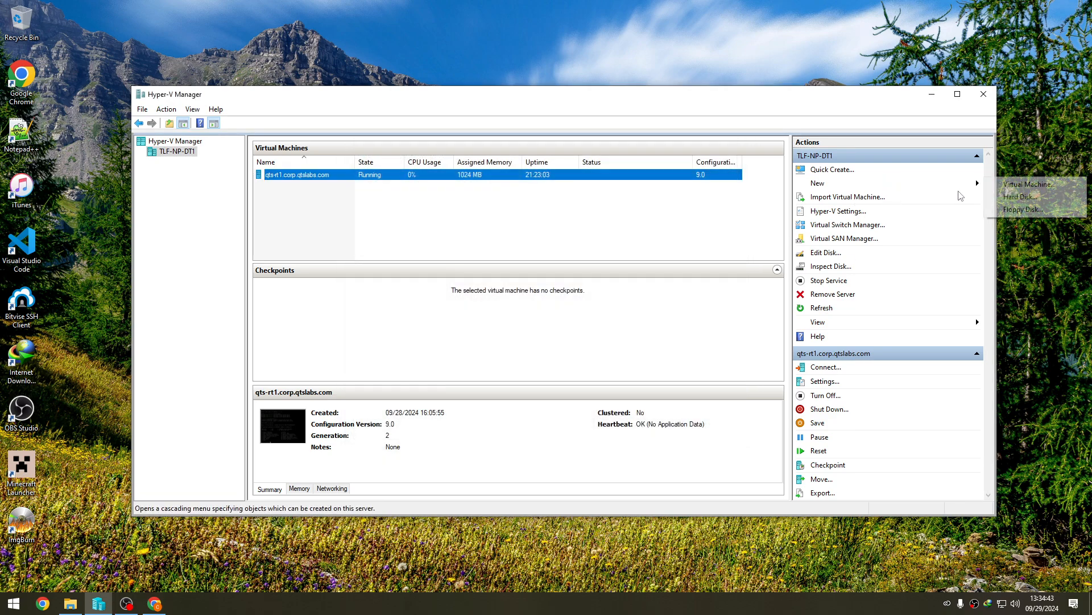
{"action": "left_click", "coordinate": [1012, 197]}
{"action": "left_click", "coordinate": [615, 430]}
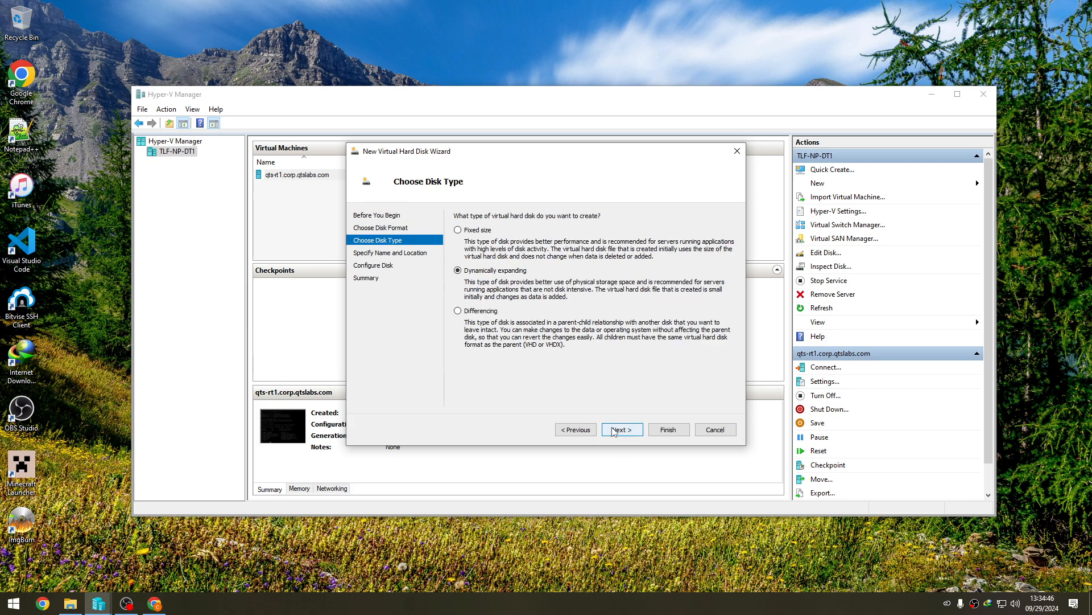
{"action": "left_click", "coordinate": [488, 312]}
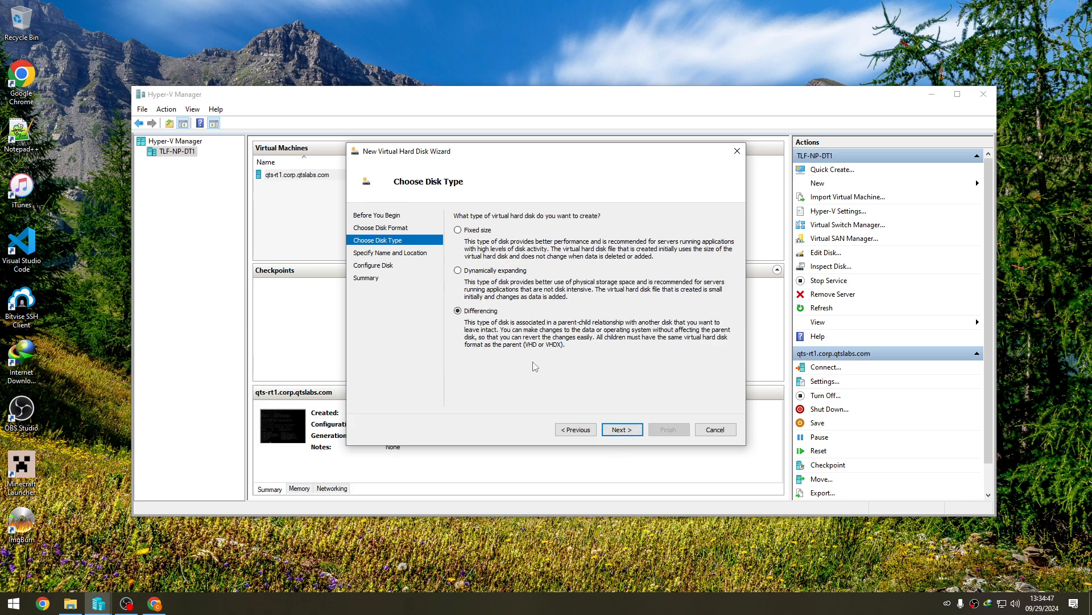
{"action": "left_click", "coordinate": [622, 430]}
- Name the new differencing disk w10entltsc2021x64_09292024_child.vhdx, keeping it in the VHDs folder
{"action": "left_click_drag", "start_coordinate": [544, 230], "coordinate": [428, 228]}
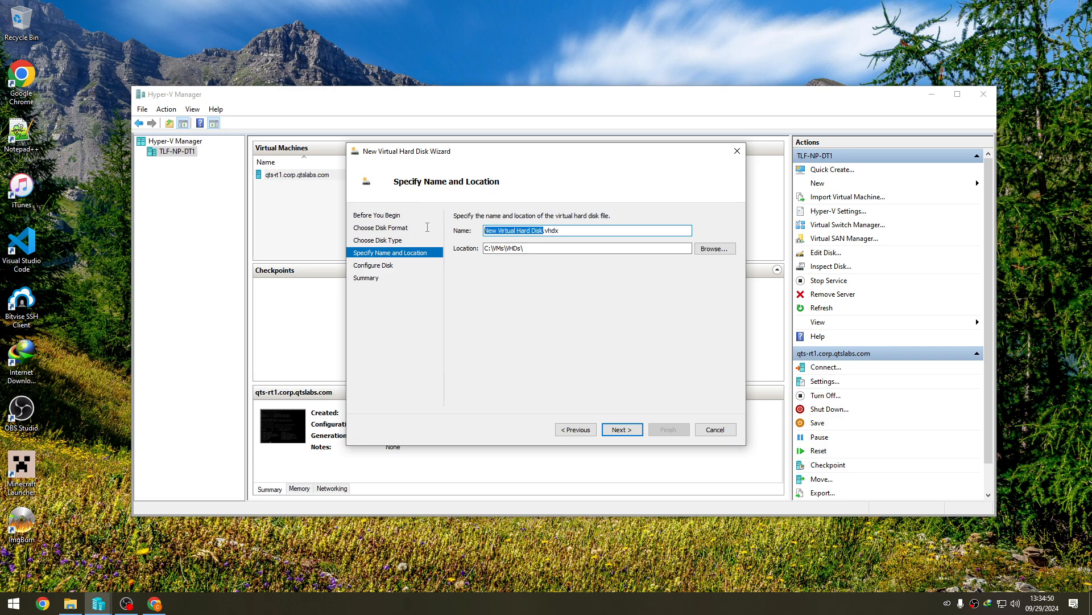
{"action": "key", "text": "ctrl+v"}
{"action": "key", "text": "BackSpace"}
{"action": "key", "text": "BackSpace"}
{"action": "key", "text": "BackSpace"}
{"action": "key", "text": "BackSpace"}
{"action": "type", "text": "child"}
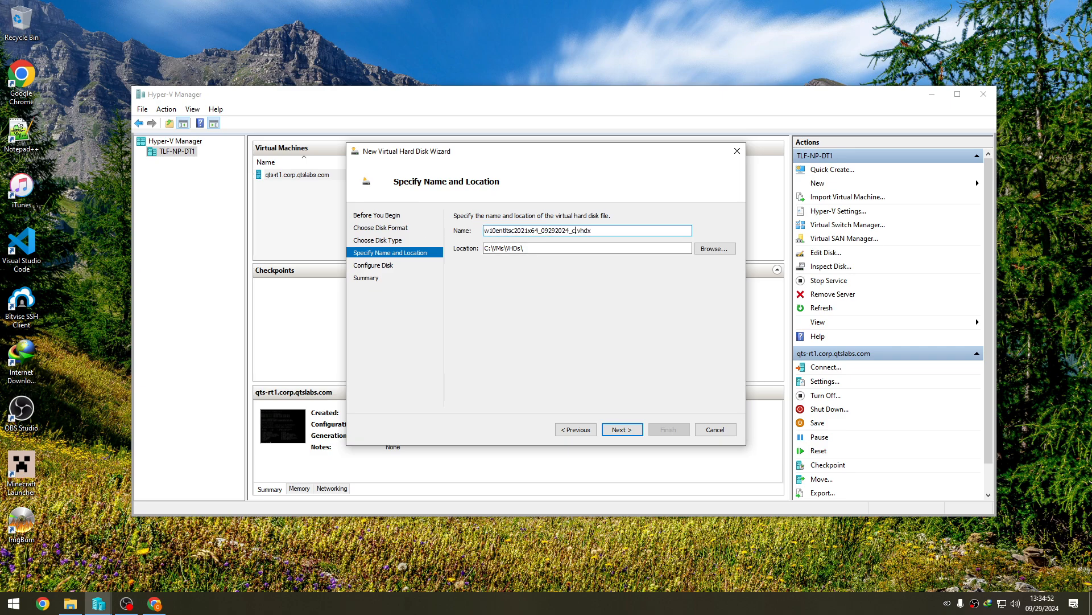
{"action": "key", "text": "Return"}
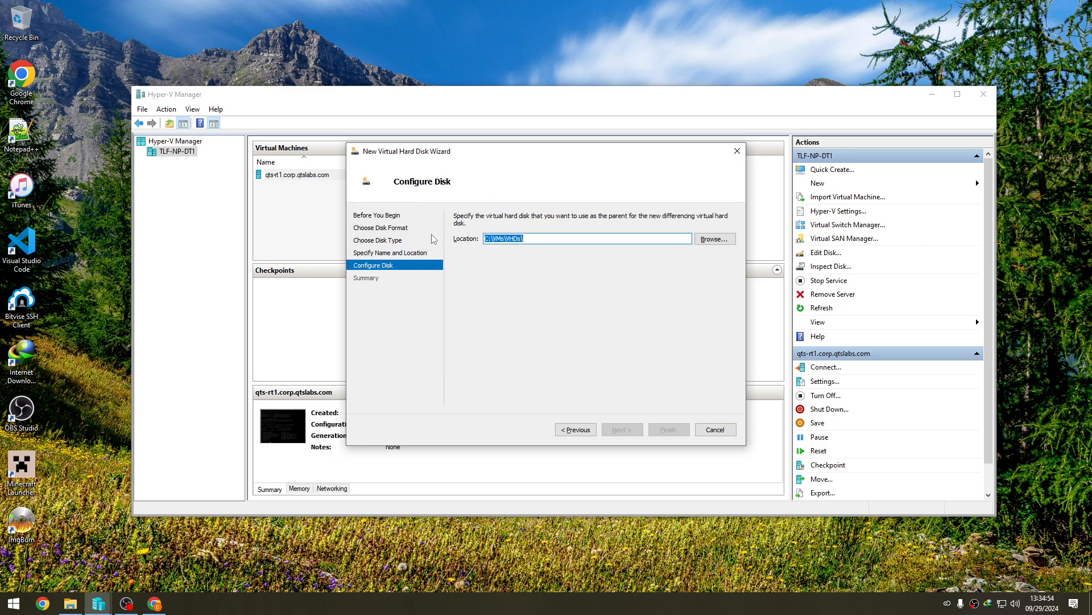
- Set C:\VMs\VHDs\w10entltsc2021x64_09292024_base.vhdx as the parent disk and create the differencing disk
{"action": "left_click", "coordinate": [565, 237]}
{"action": "key", "text": "ctrl+v"}
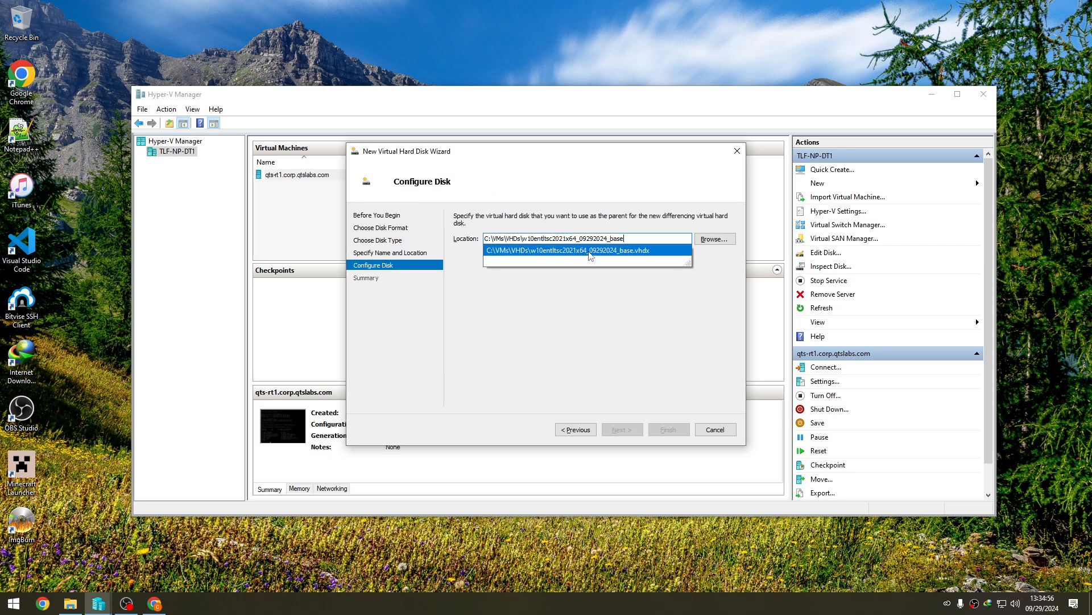
{"action": "left_click", "coordinate": [620, 254]}
{"action": "left_click", "coordinate": [626, 429]}
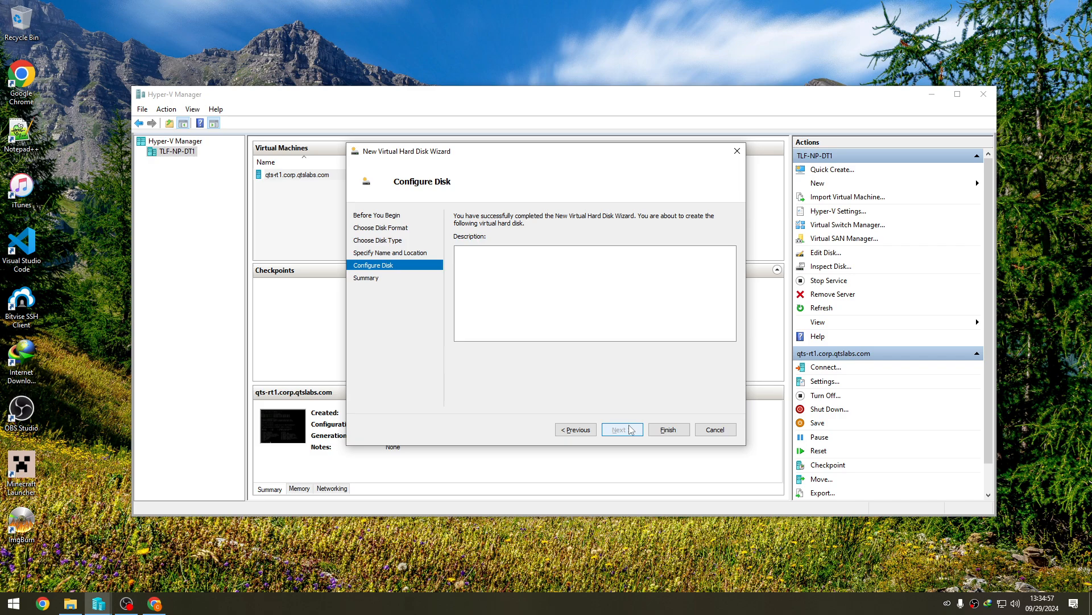
{"action": "left_click", "coordinate": [667, 430]}
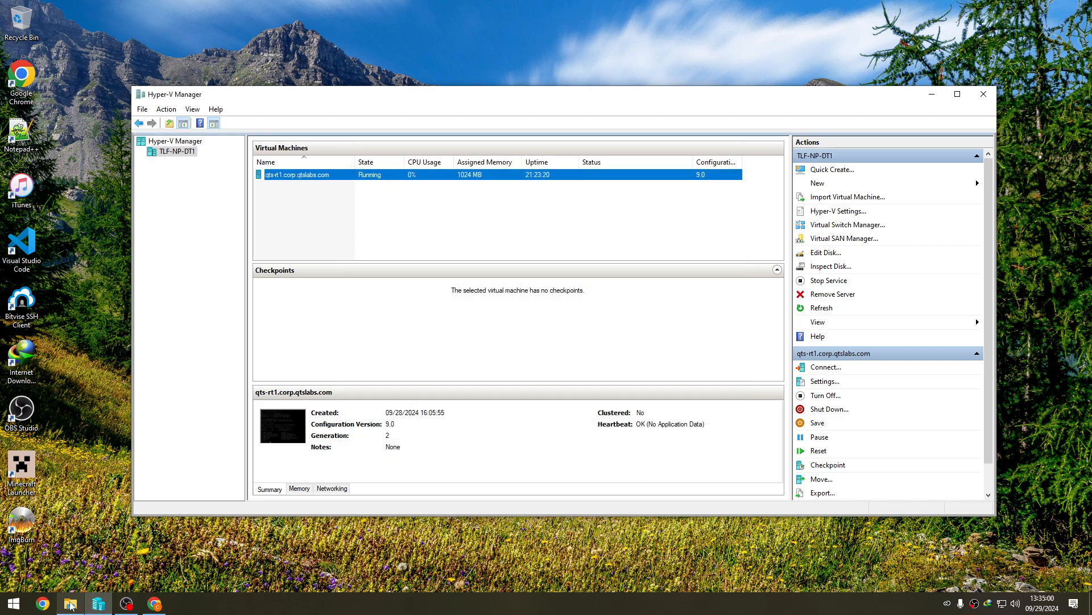
- Switch to File Explorer, check the base and child disk files in the VHDs folder, and close the window
{"action": "left_click", "coordinate": [70, 604]}
{"action": "left_click", "coordinate": [455, 279]}
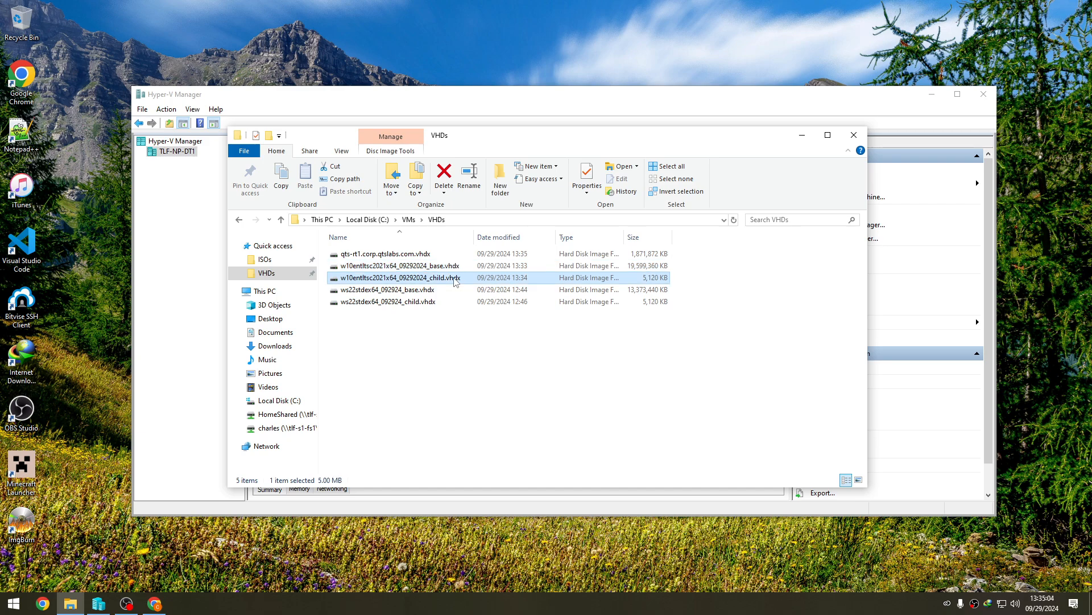
{"action": "left_click", "coordinate": [448, 267]}
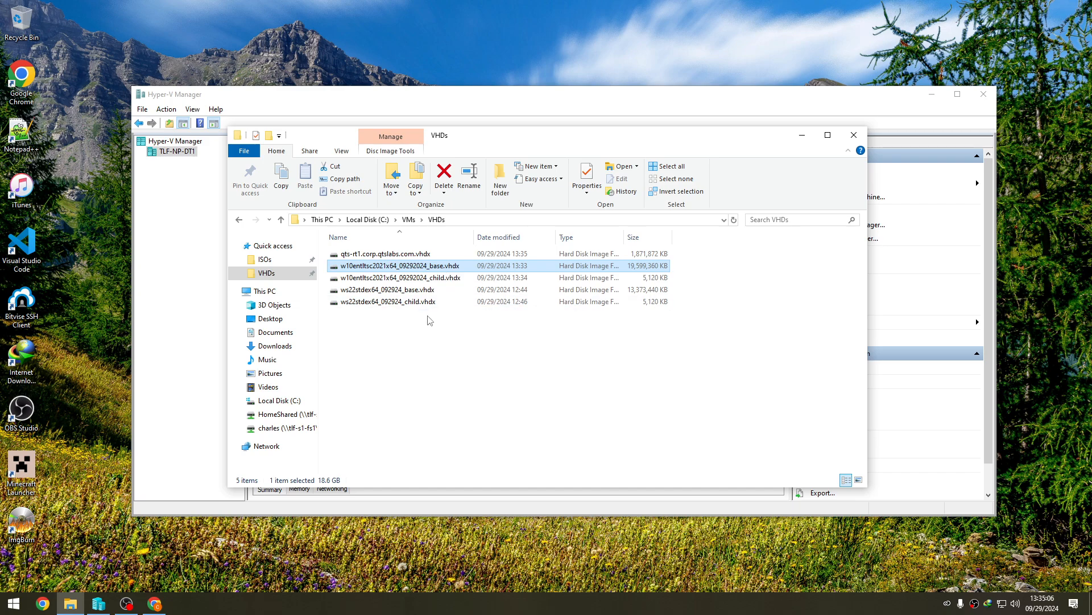
{"action": "left_click", "coordinate": [425, 290]}
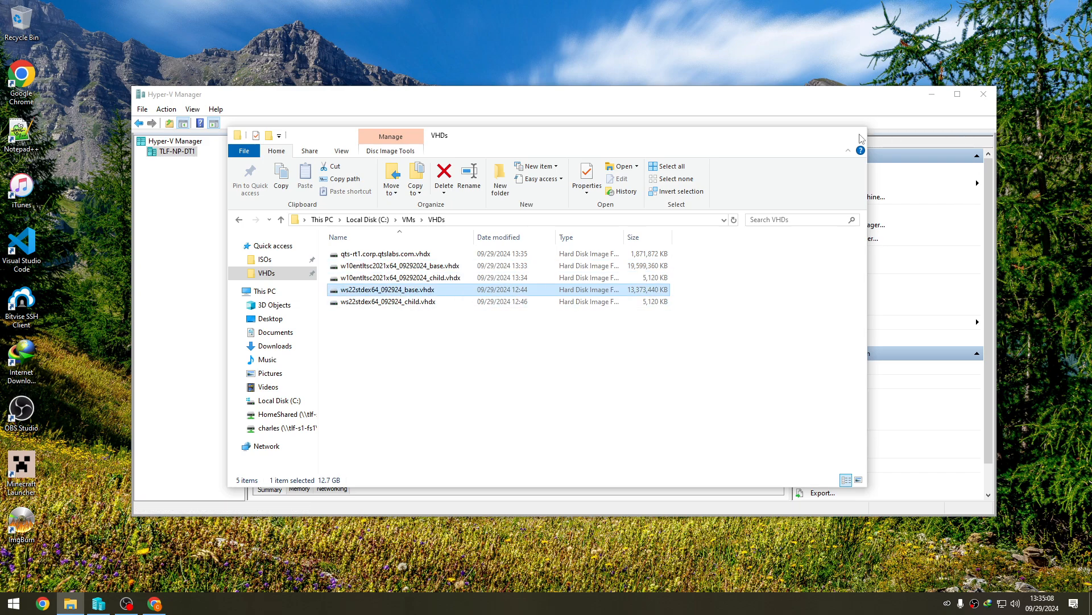
{"action": "left_click", "coordinate": [861, 137]}
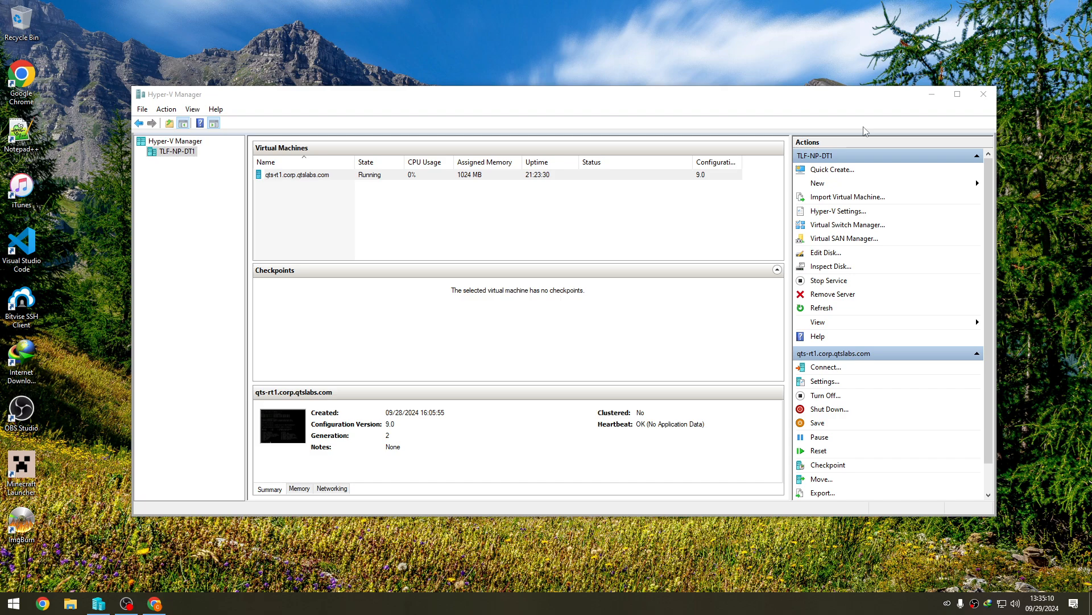